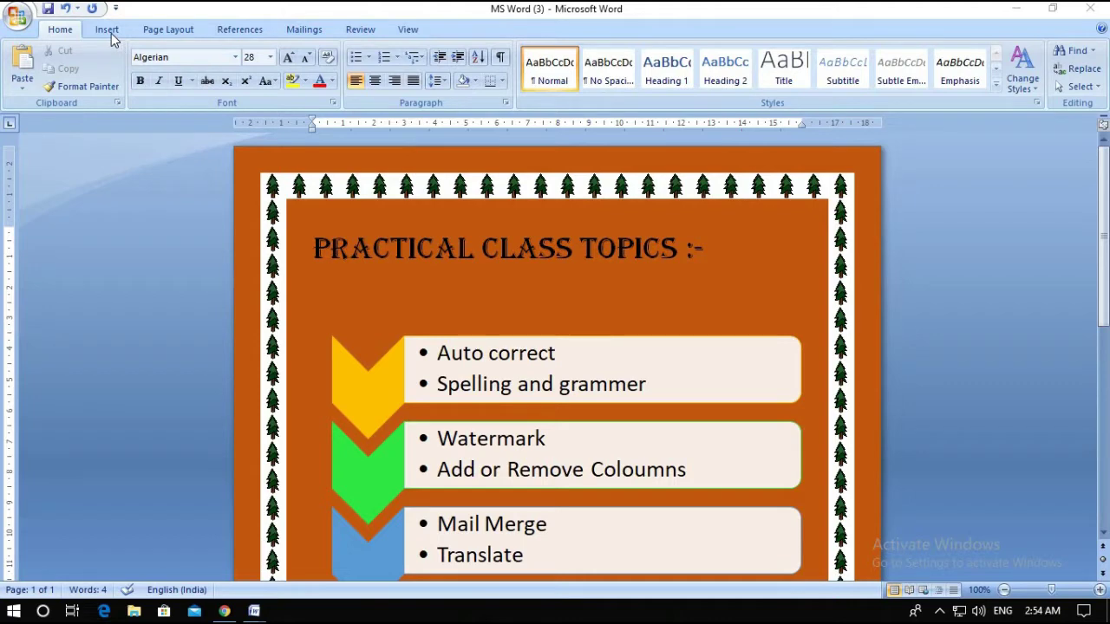
On the Practical Class Topics page, go from the Insert ribbon to the Page Layout ribbon
{"action": "left_click", "coordinate": [111, 33]}
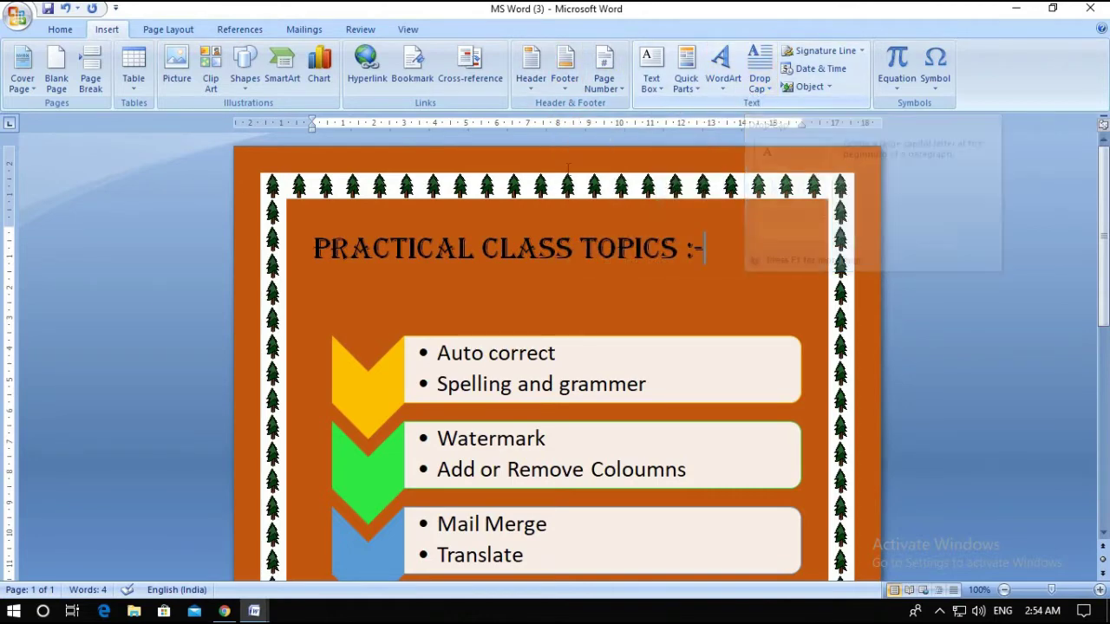
{"action": "left_click", "coordinate": [168, 35]}
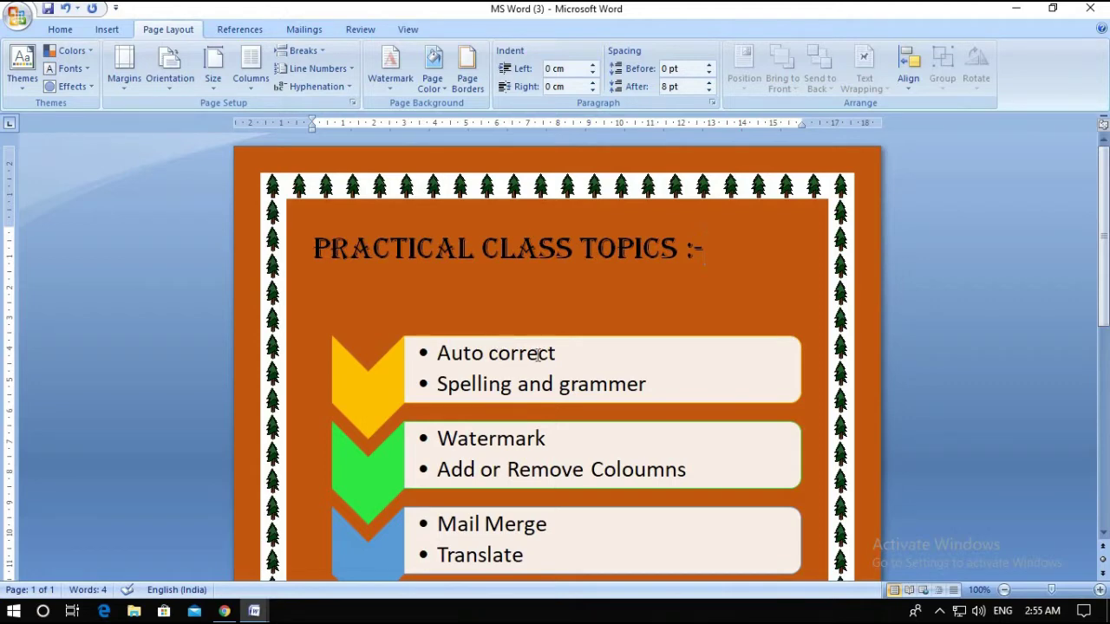
Open the AutoCorrect: English (United Kingdom) dialog from Word Options > Proofing
{"action": "left_click", "coordinate": [20, 28]}
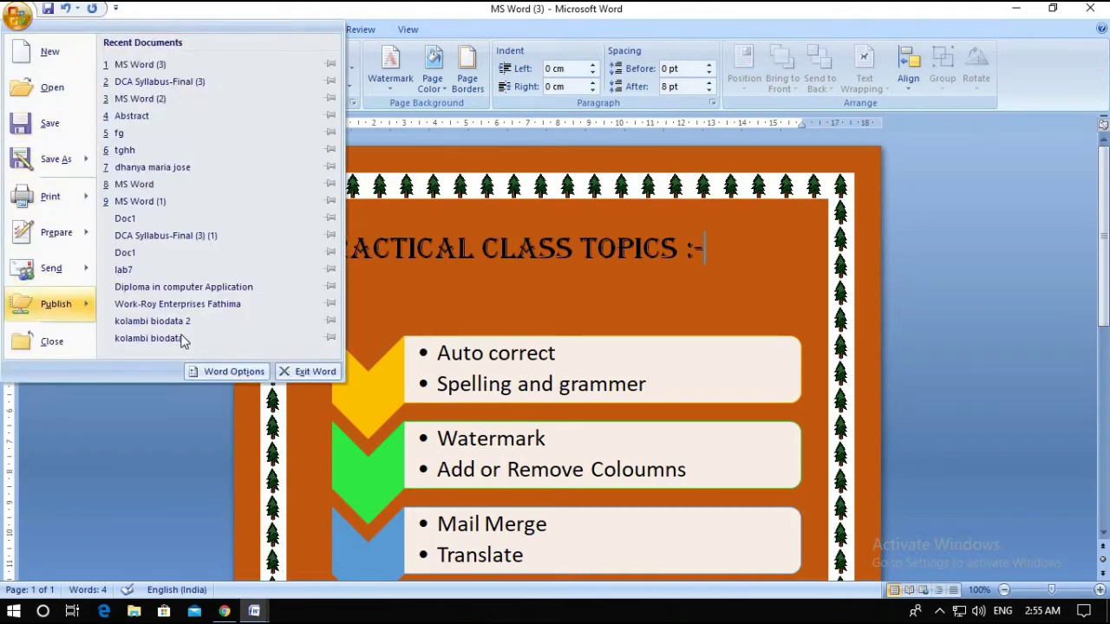
{"action": "left_click", "coordinate": [215, 375]}
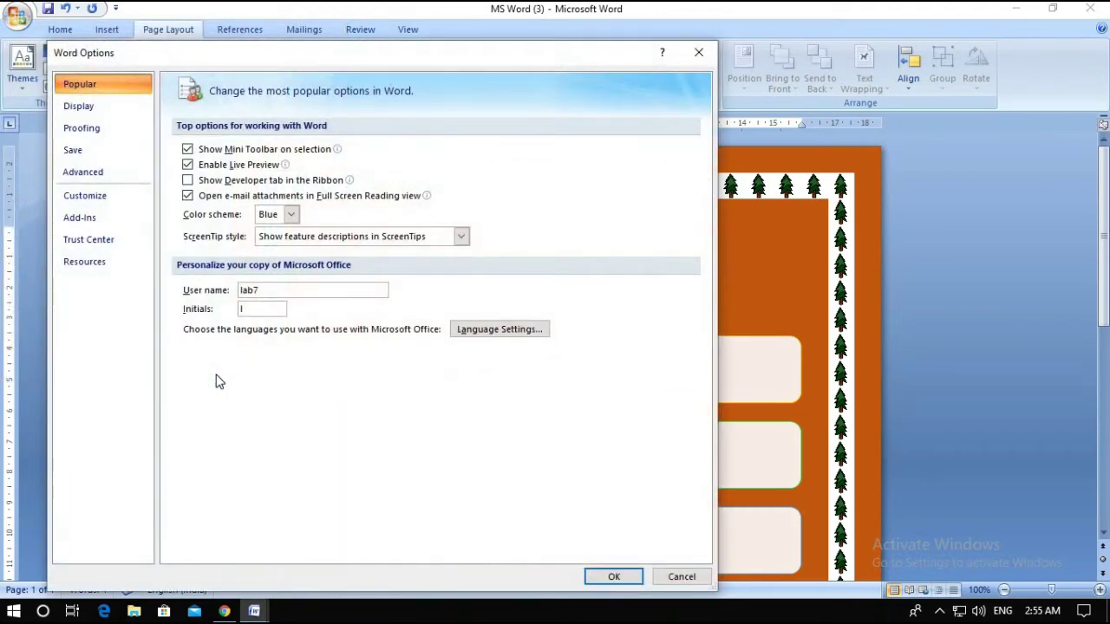
{"action": "left_click", "coordinate": [91, 132]}
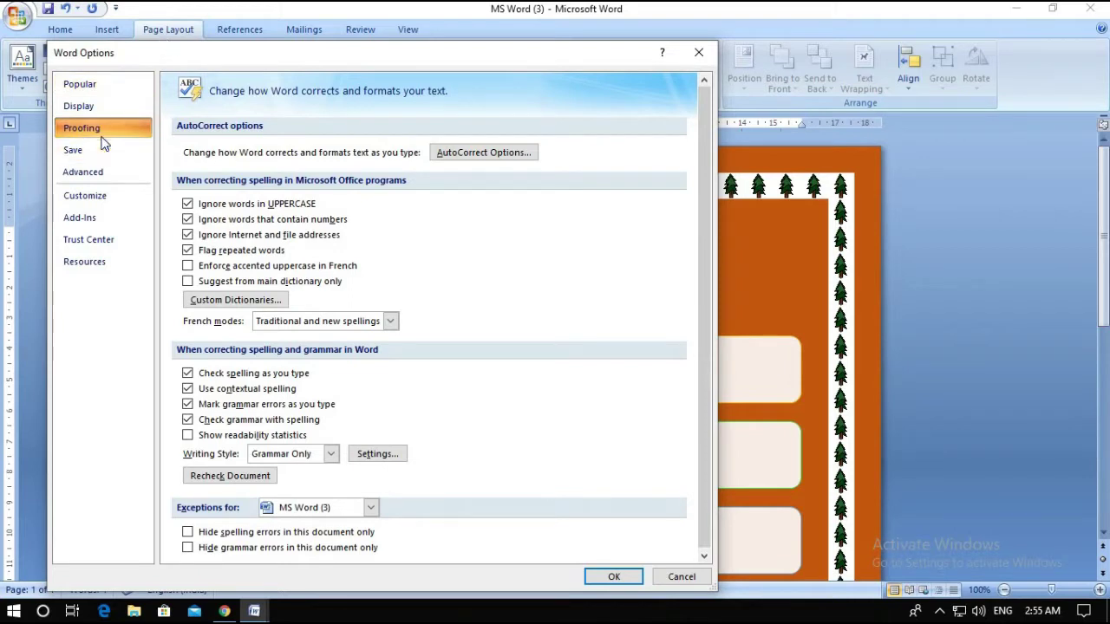
{"action": "left_click", "coordinate": [483, 155]}
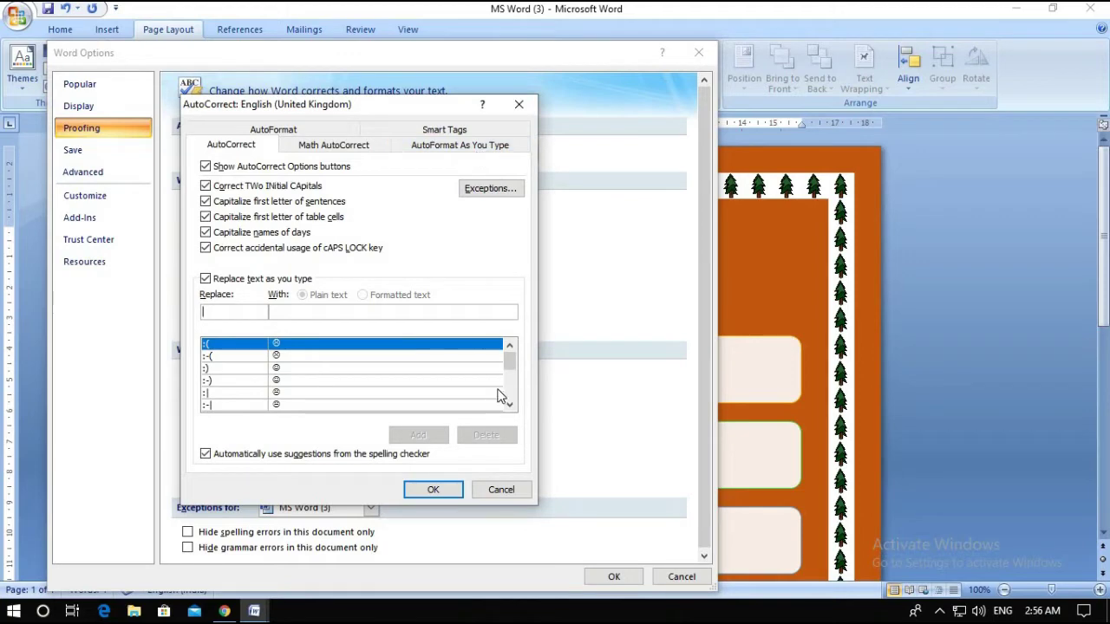
Scroll through the AutoCorrect replacement list, confirm with OK, and close Word Options
{"action": "mouse_move", "coordinate": [510, 364]}
{"action": "left_mouse_down"}
{"action": "mouse_move", "coordinate": [510, 392]}
{"action": "mouse_move", "coordinate": [508, 359]}
{"action": "left_mouse_up"}
{"action": "scroll", "coordinate": [508, 379], "scroll_direction": "down", "scroll_amount": 3}
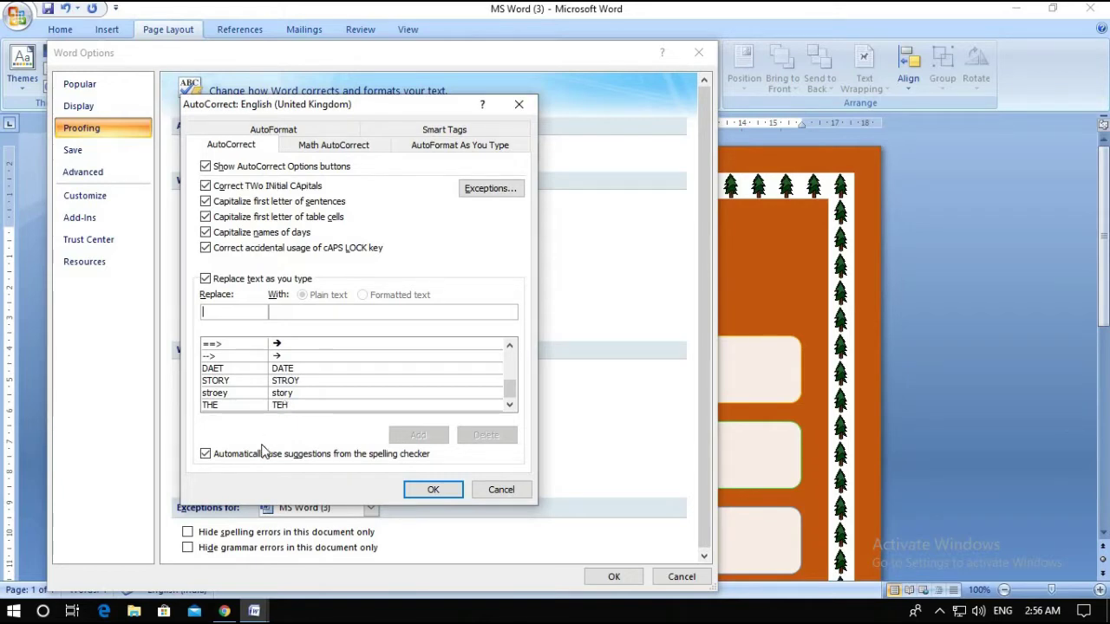
{"action": "left_click", "coordinate": [433, 491]}
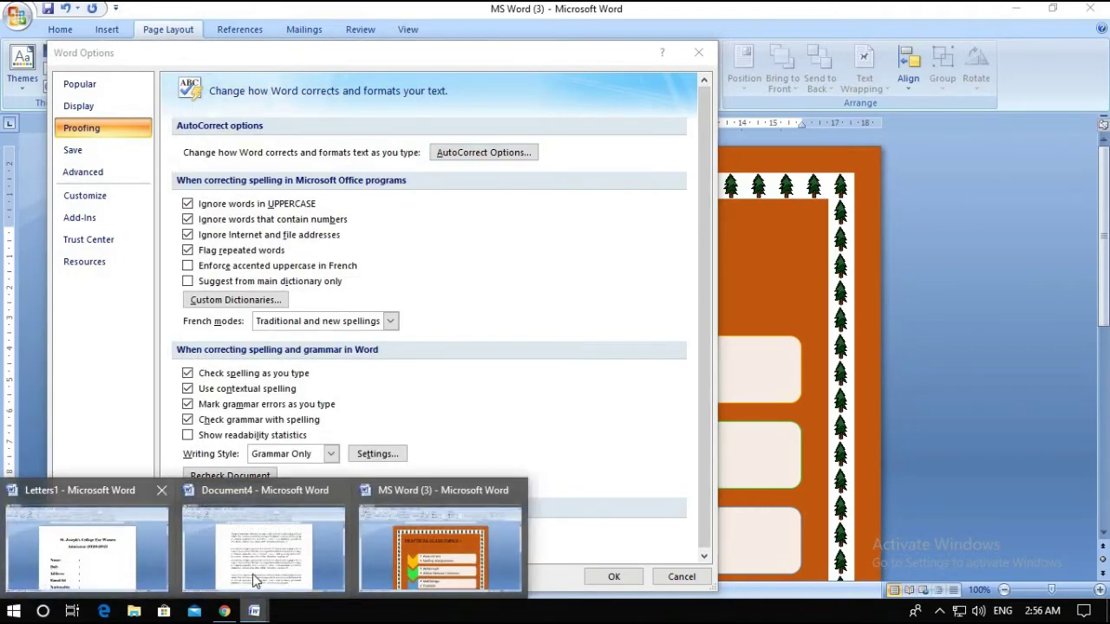
{"action": "left_click", "coordinate": [87, 548]}
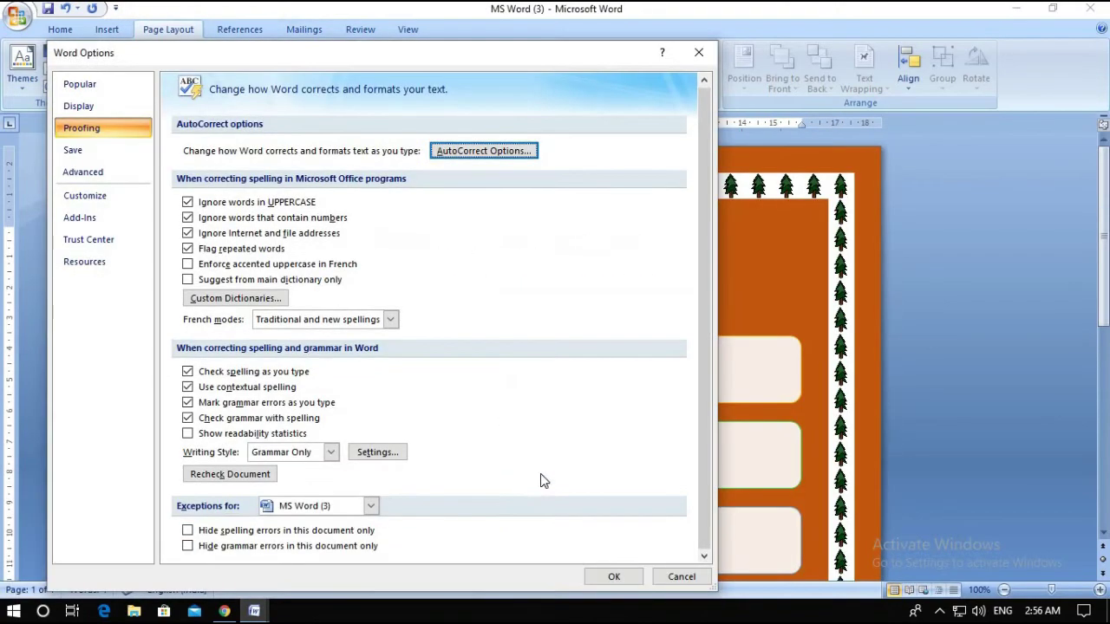
{"action": "left_click", "coordinate": [697, 52]}
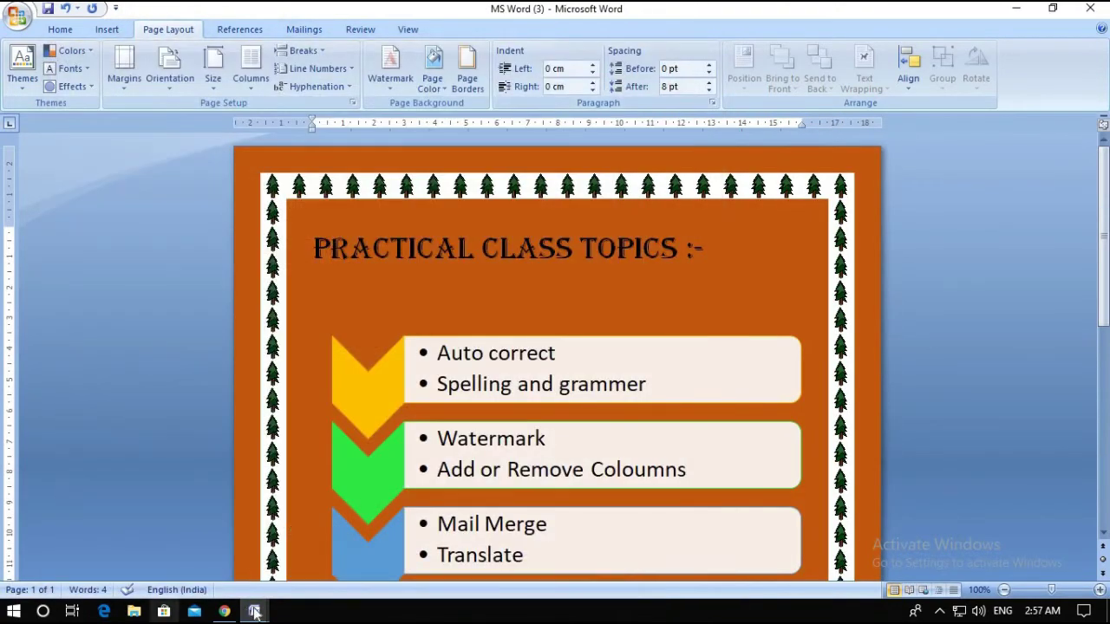
Switch to Letters1 and select the second form copy, from its heading through Subject
{"action": "mouse_move", "coordinate": [254, 611]}
{"action": "left_click", "coordinate": [89, 562]}
{"action": "scroll", "coordinate": [552, 406], "scroll_direction": "down", "scroll_amount": 6}
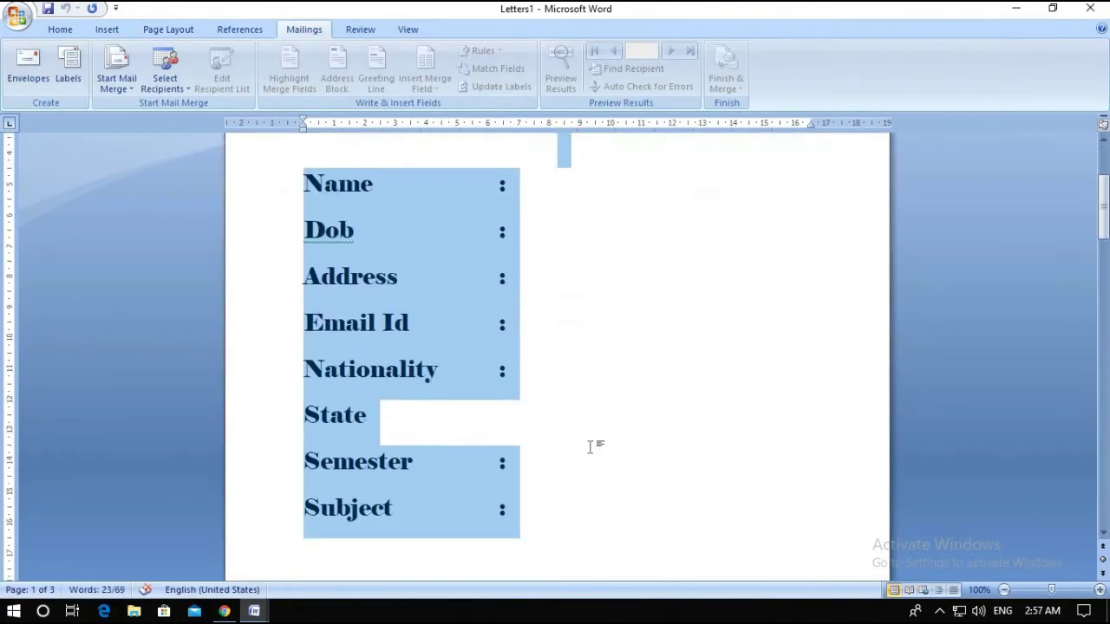
{"action": "left_click", "coordinate": [546, 369]}
{"action": "scroll", "coordinate": [520, 433], "scroll_direction": "down", "scroll_amount": 6}
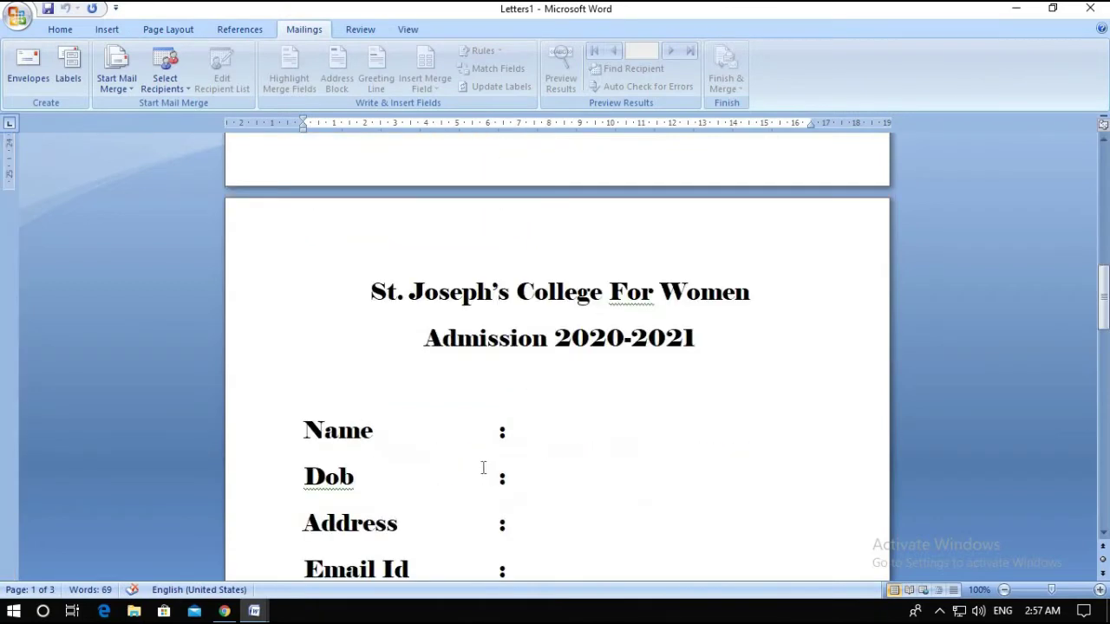
{"action": "scroll", "coordinate": [84, 130], "scroll_direction": "up", "scroll_amount": 4}
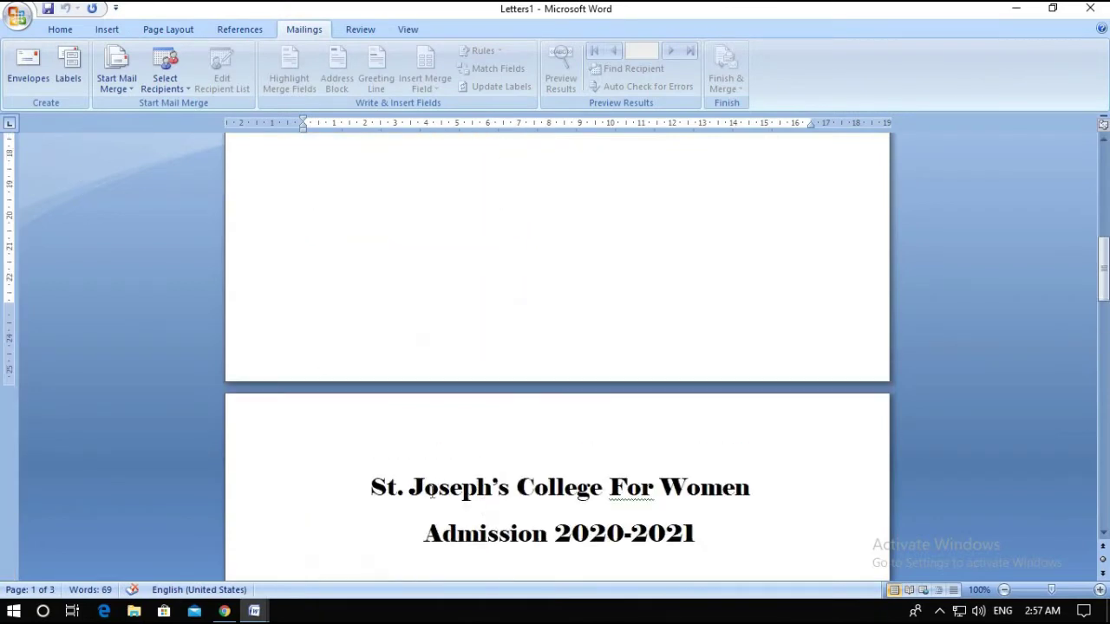
{"action": "key", "text": "ctrl+a"}
{"action": "scroll", "coordinate": [526, 339], "scroll_direction": "up", "scroll_amount": 2}
{"action": "left_click_drag", "start_coordinate": [401, 540], "coordinate": [530, 618]}
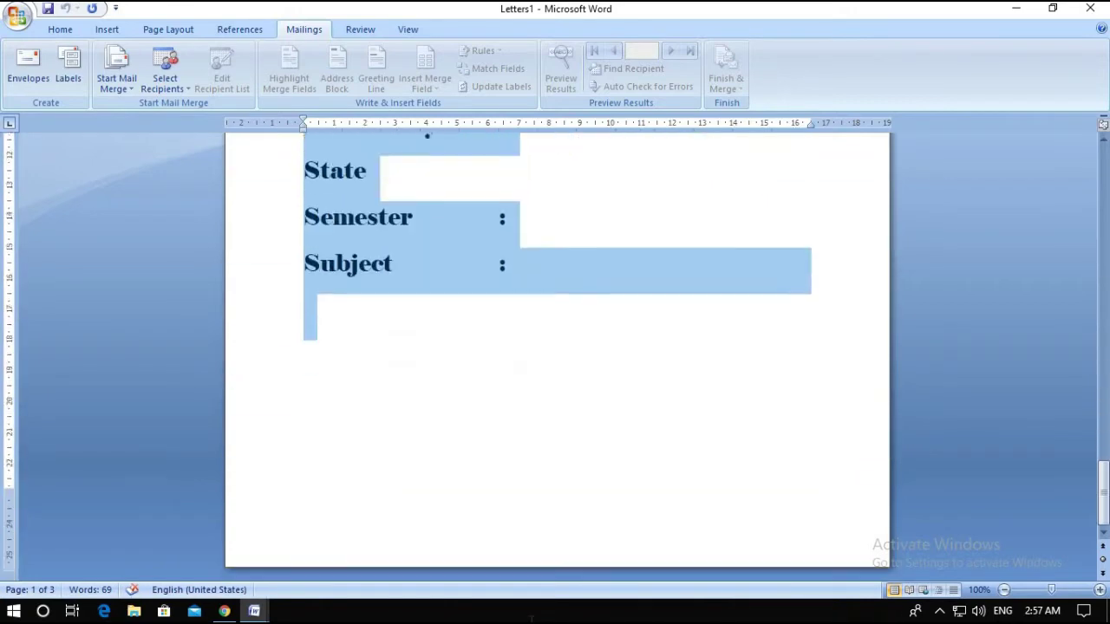
Type over the selection, ending with 'Teh' so AutoCorrect turns it into 'The'
{"action": "type", "text": "St"}
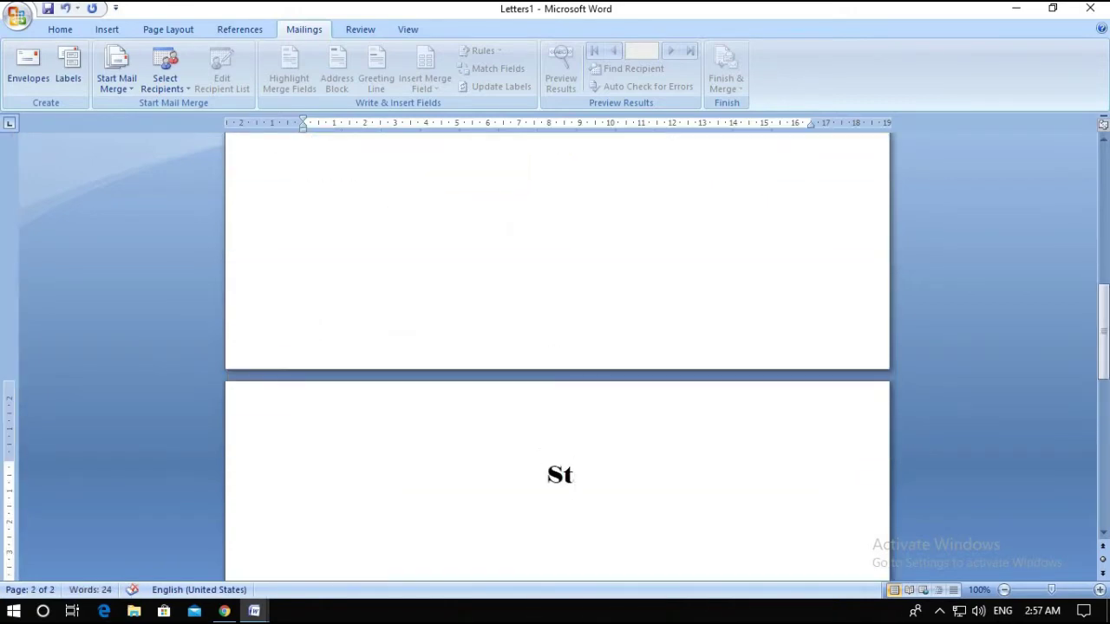
{"action": "key", "text": "BackSpace"}
{"action": "key", "text": "BackSpace"}
{"action": "key", "text": "BackSpace"}
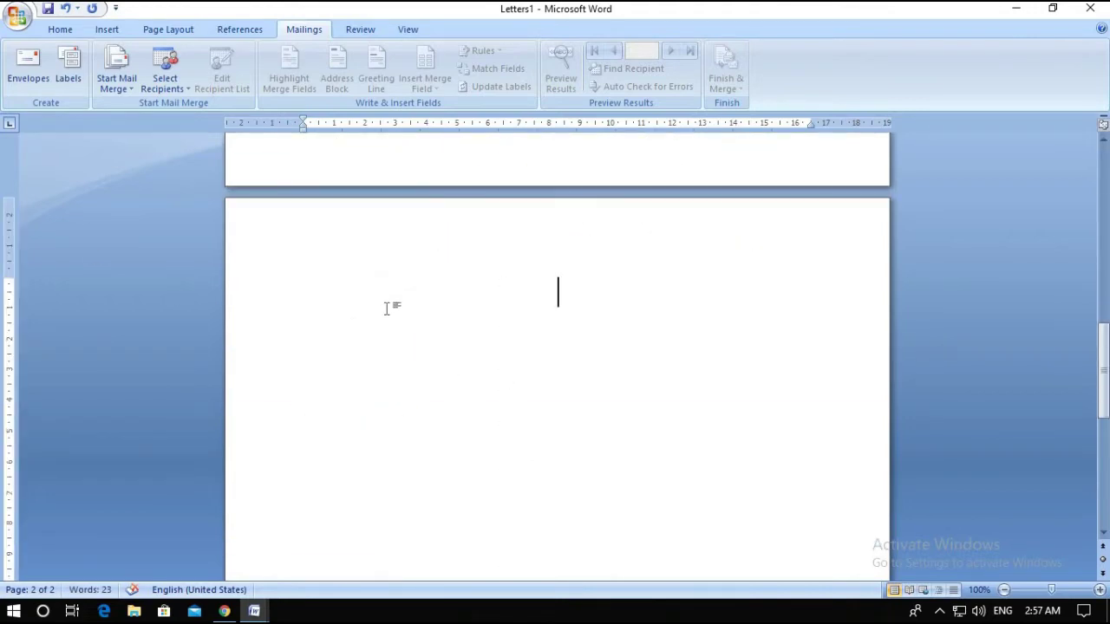
{"action": "type", "text": "t"}
{"action": "key", "text": "BackSpace"}
{"action": "type", "text": "Te"}
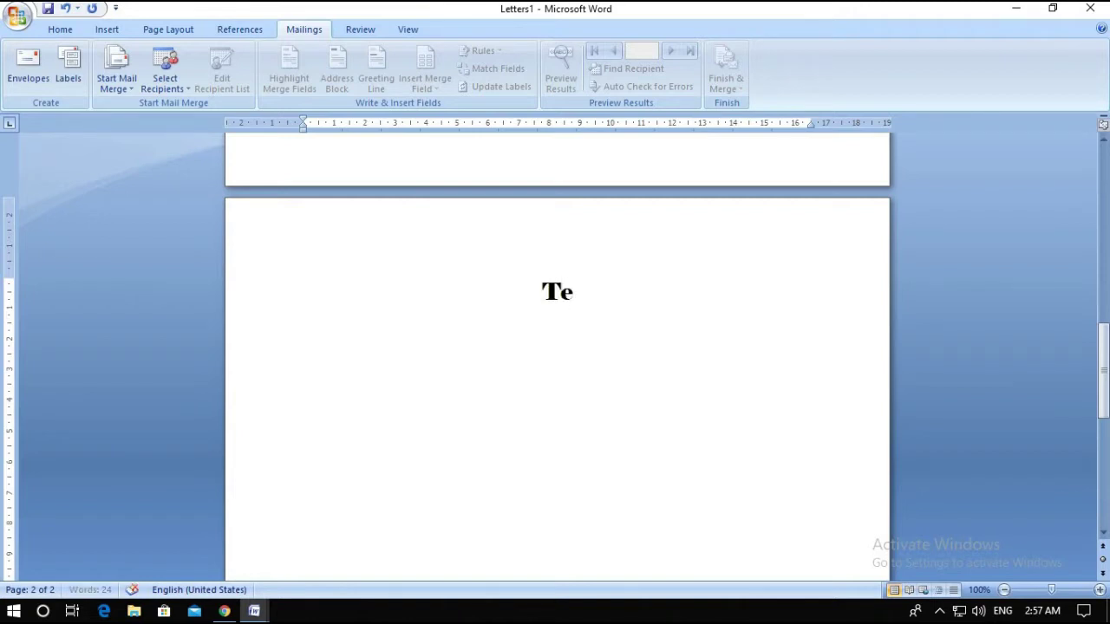
{"action": "type", "text": "h"}
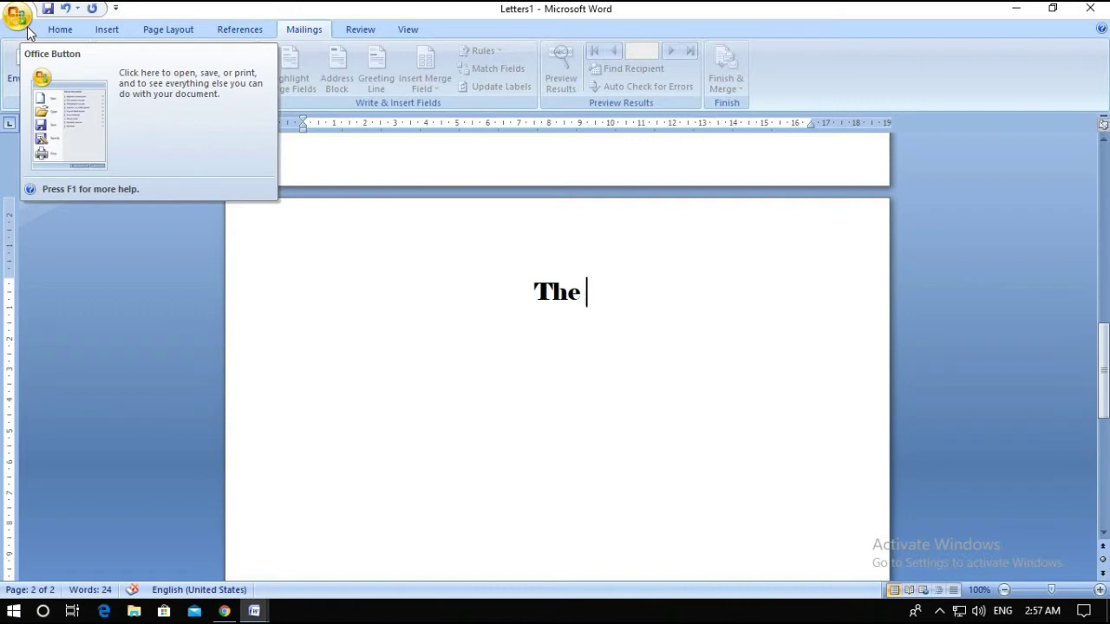
{"action": "left_click", "coordinate": [26, 31]}
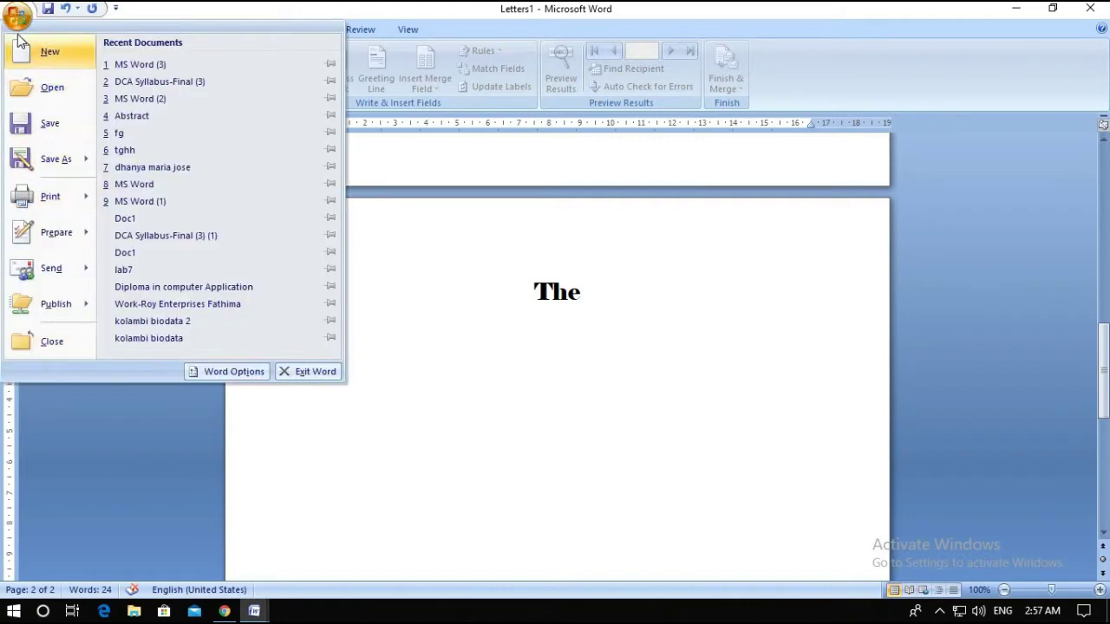
{"action": "left_click", "coordinate": [212, 371]}
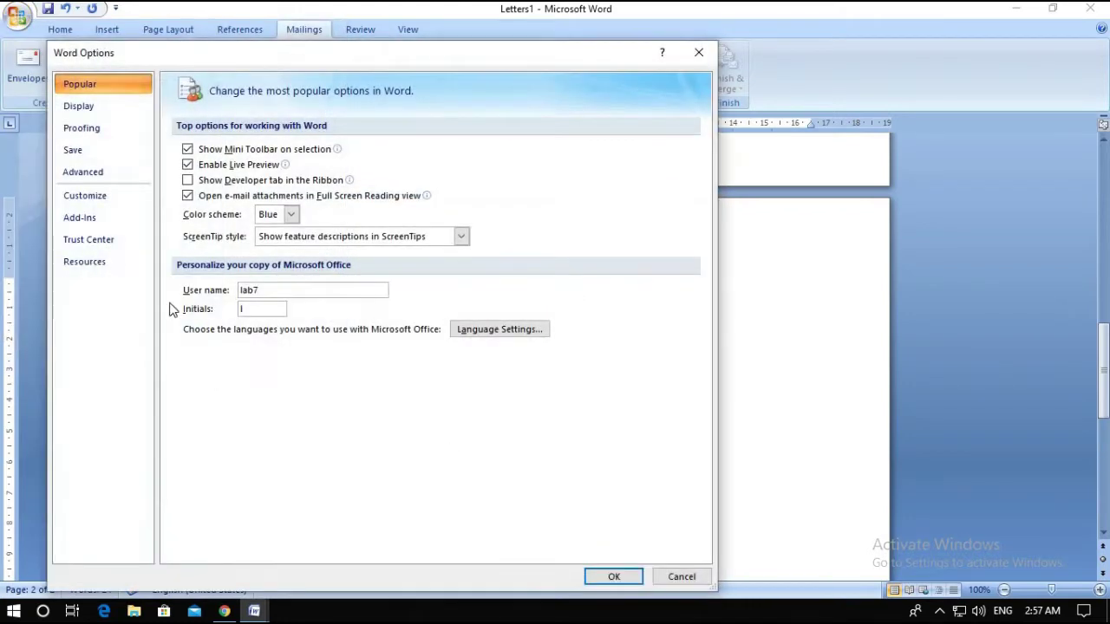
{"action": "left_click", "coordinate": [103, 131]}
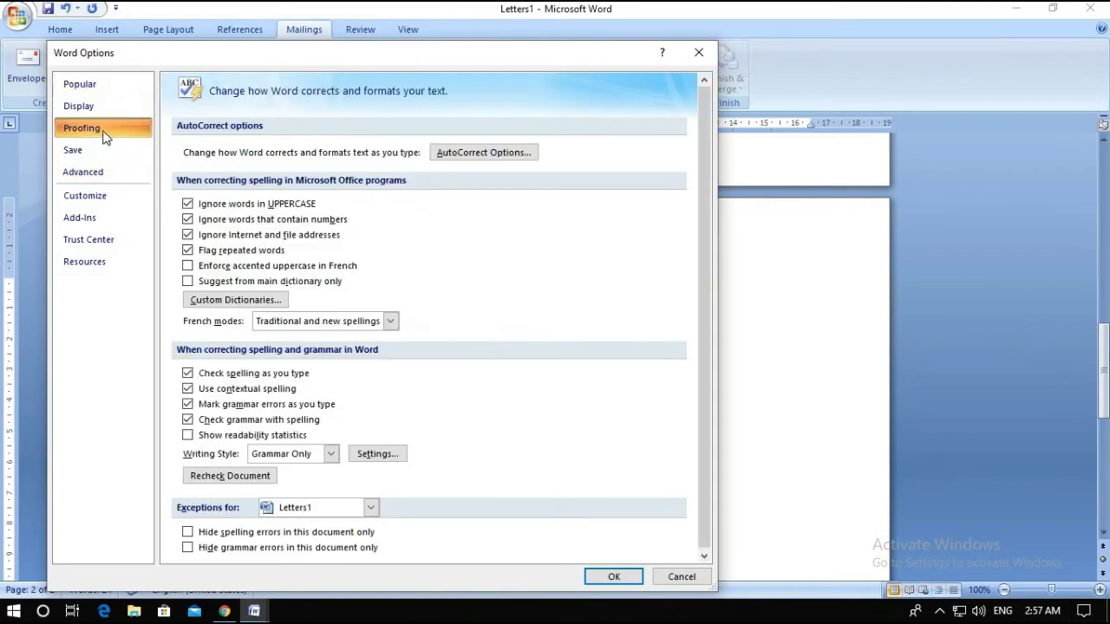
{"action": "left_click", "coordinate": [486, 152]}
{"action": "left_click", "coordinate": [241, 315]}
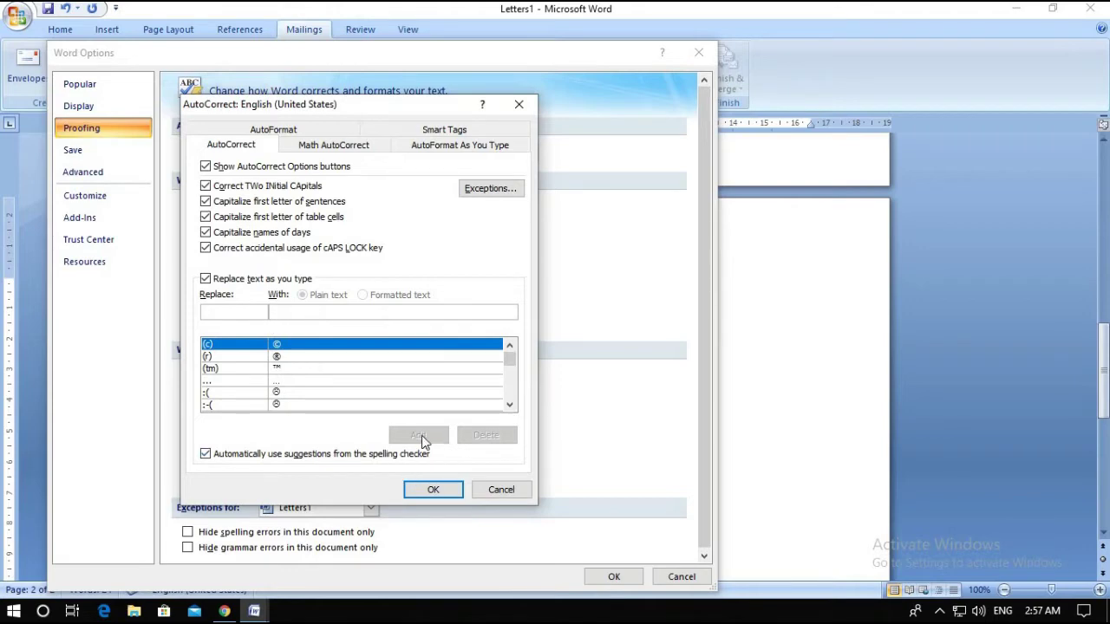
{"action": "left_click", "coordinate": [421, 489]}
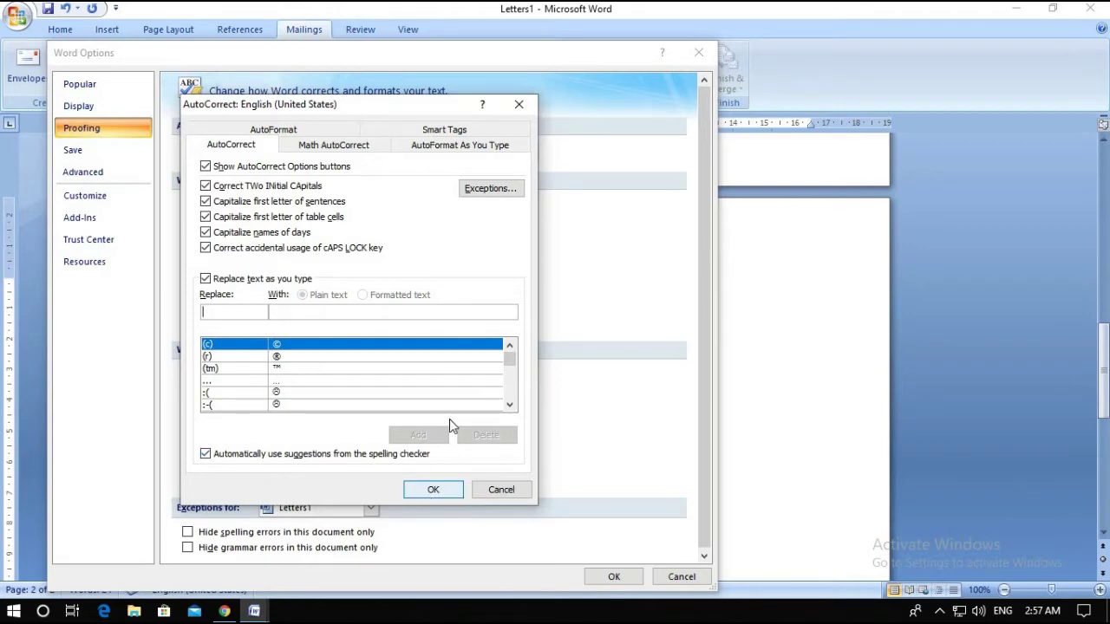
{"action": "left_click", "coordinate": [699, 52]}
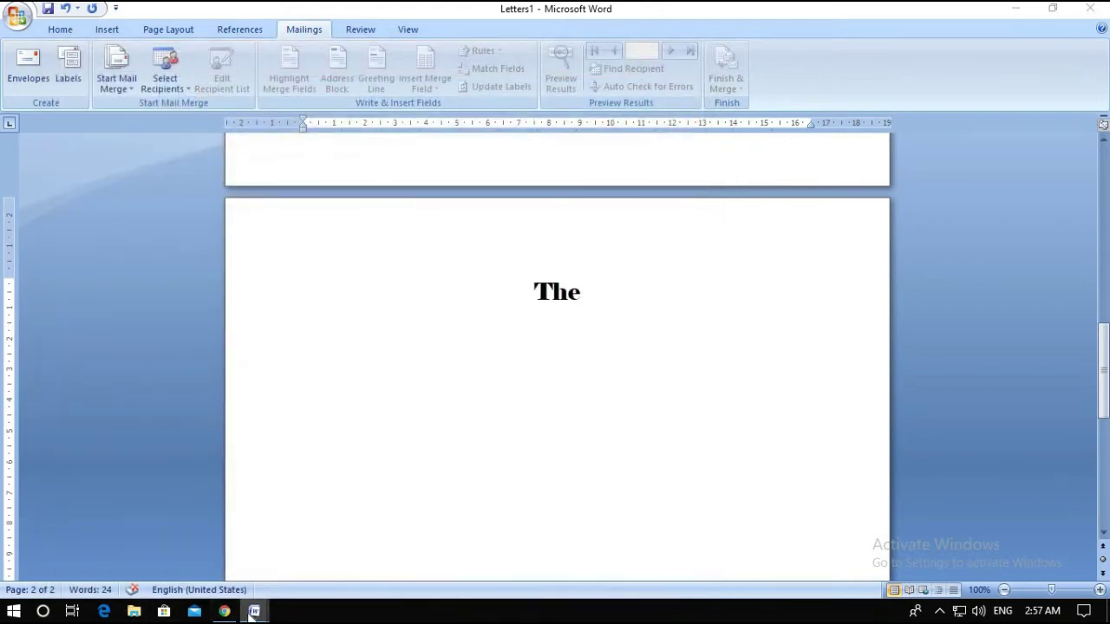
Switch to Document4 and set its first three paragraphs to 20 pt
{"action": "mouse_move", "coordinate": [251, 613]}
{"action": "left_click", "coordinate": [397, 592]}
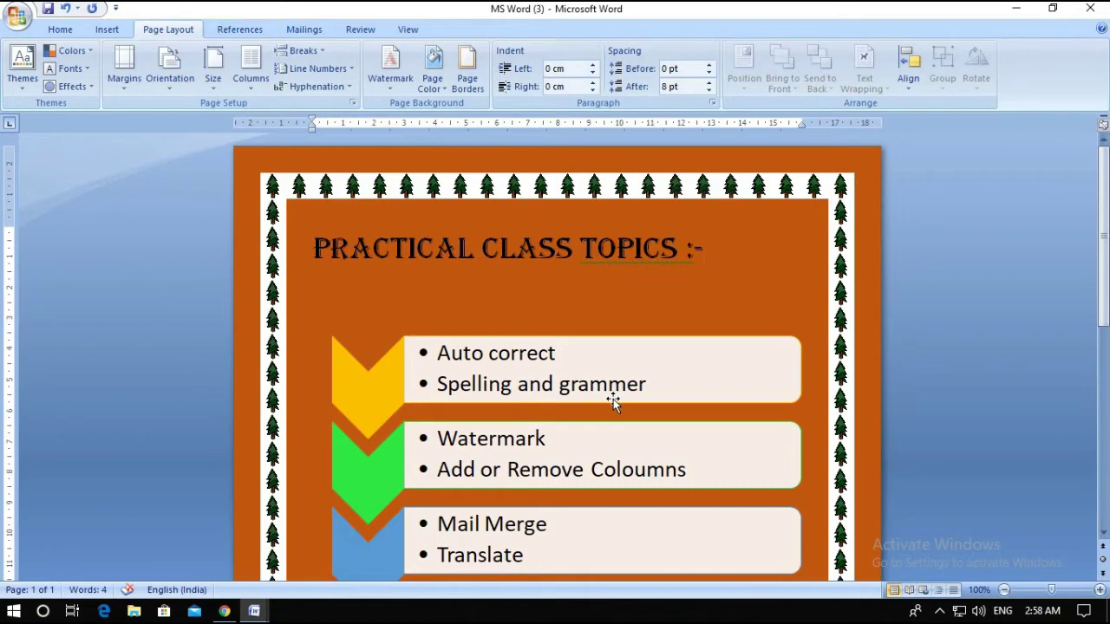
{"action": "mouse_move", "coordinate": [264, 617]}
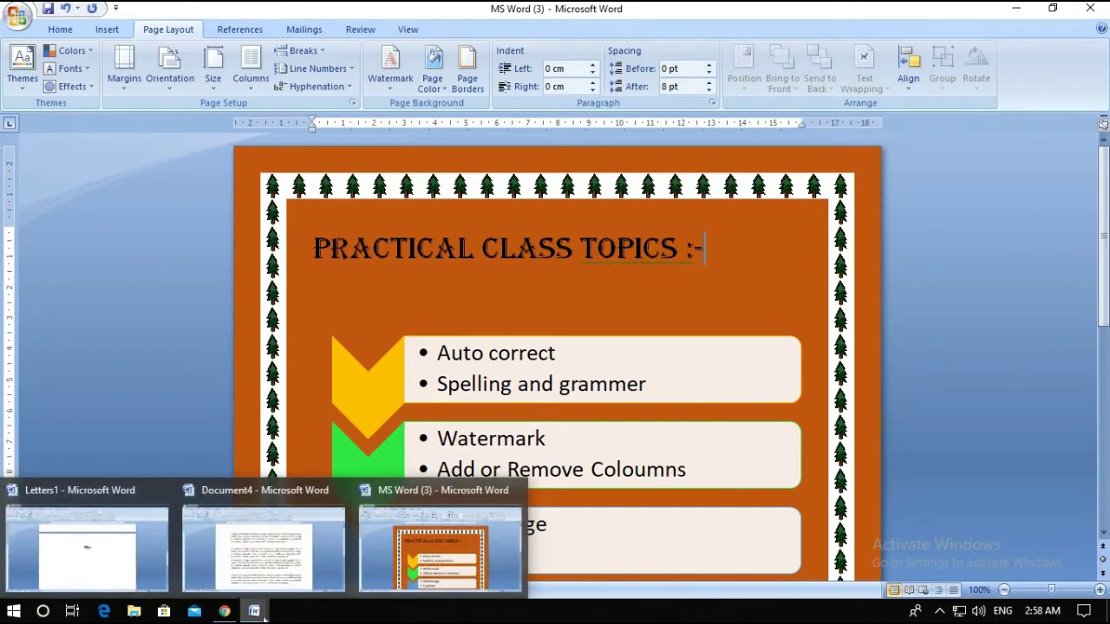
{"action": "mouse_move", "coordinate": [279, 594]}
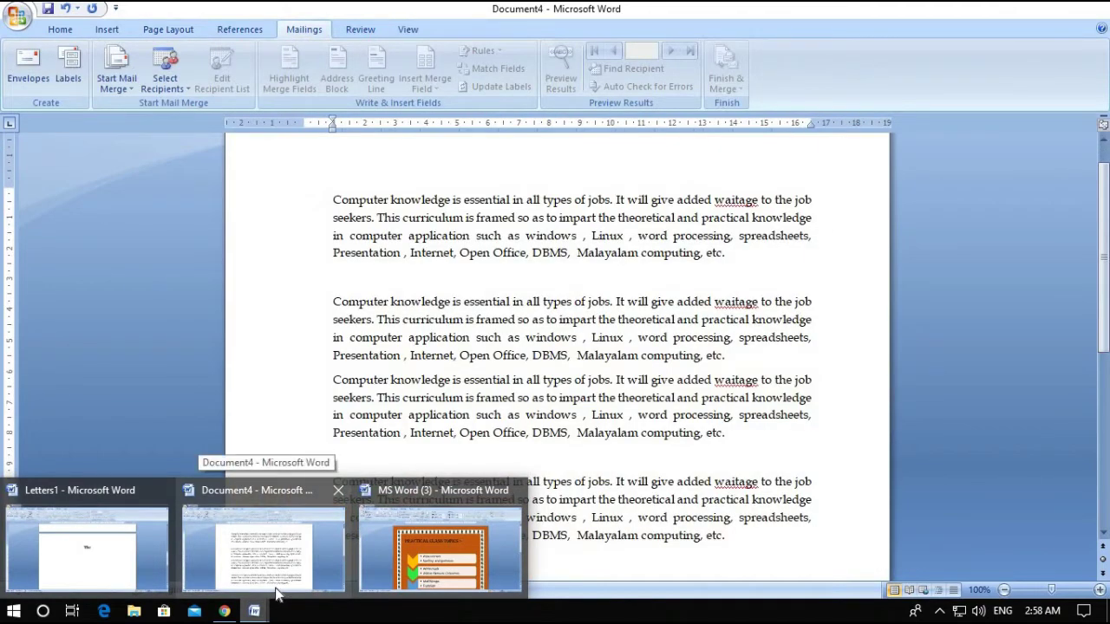
{"action": "left_click", "coordinate": [269, 574]}
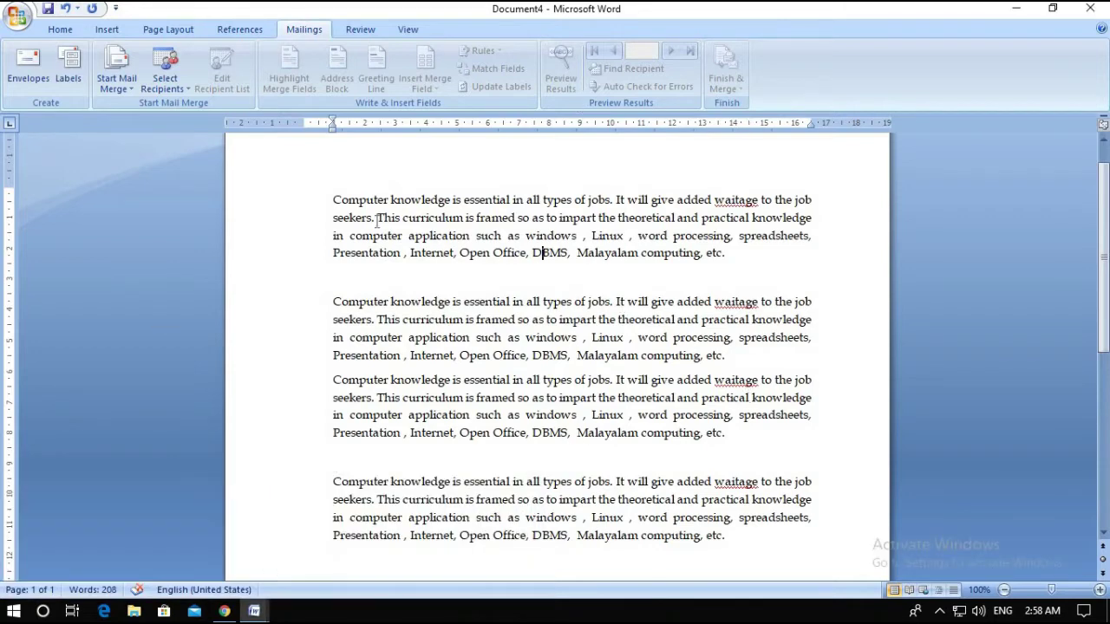
{"action": "left_click_drag", "start_coordinate": [335, 200], "coordinate": [845, 458]}
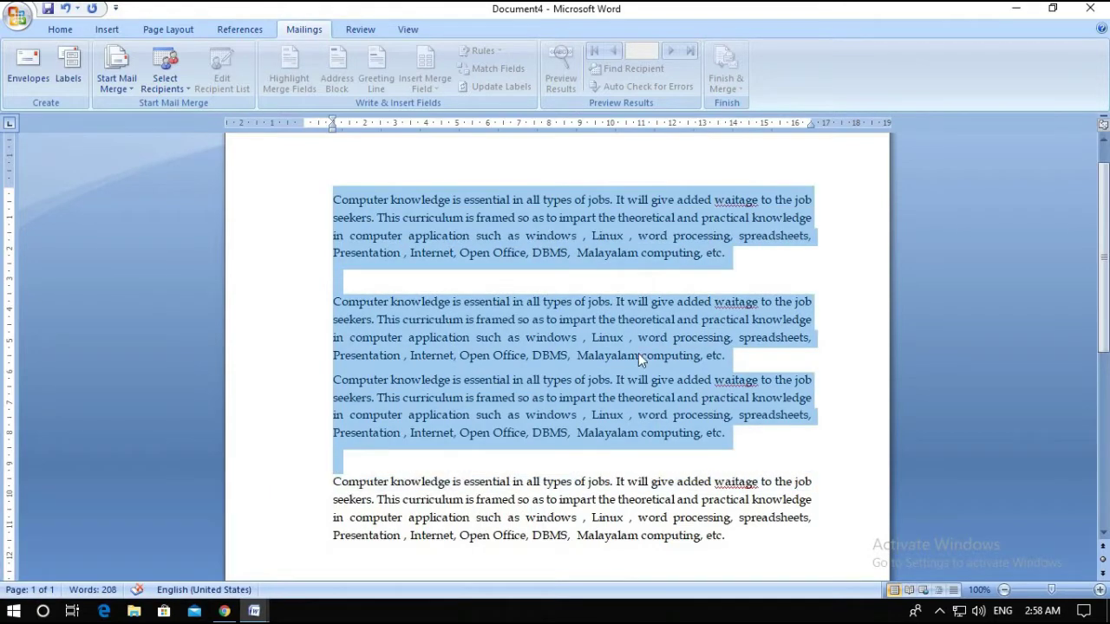
{"action": "left_click", "coordinate": [60, 29]}
{"action": "left_click", "coordinate": [271, 57]}
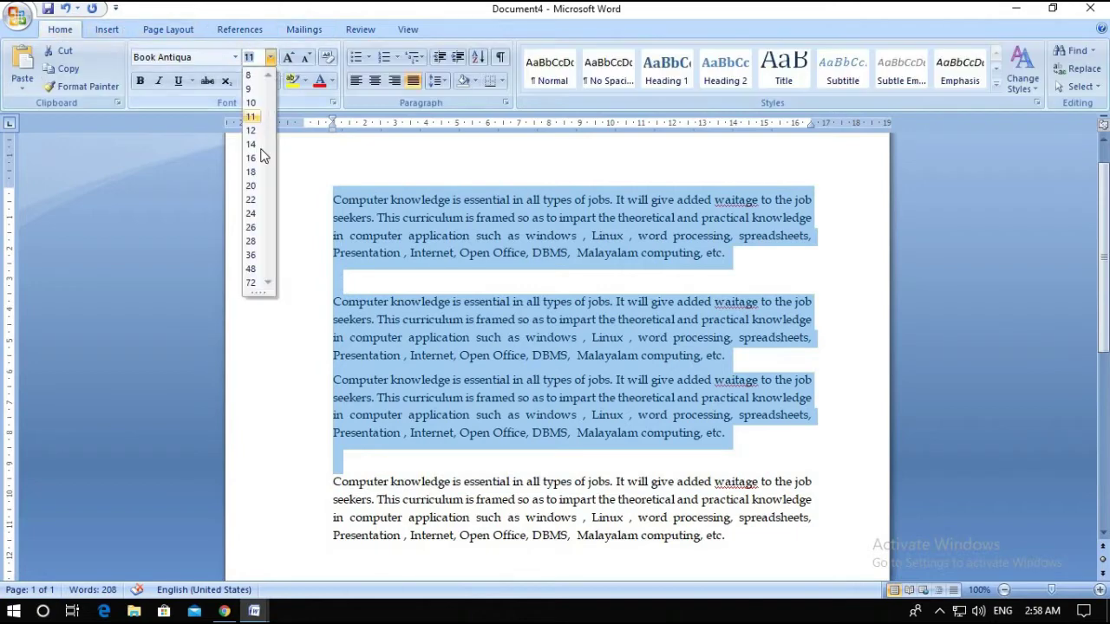
{"action": "left_click", "coordinate": [251, 185]}
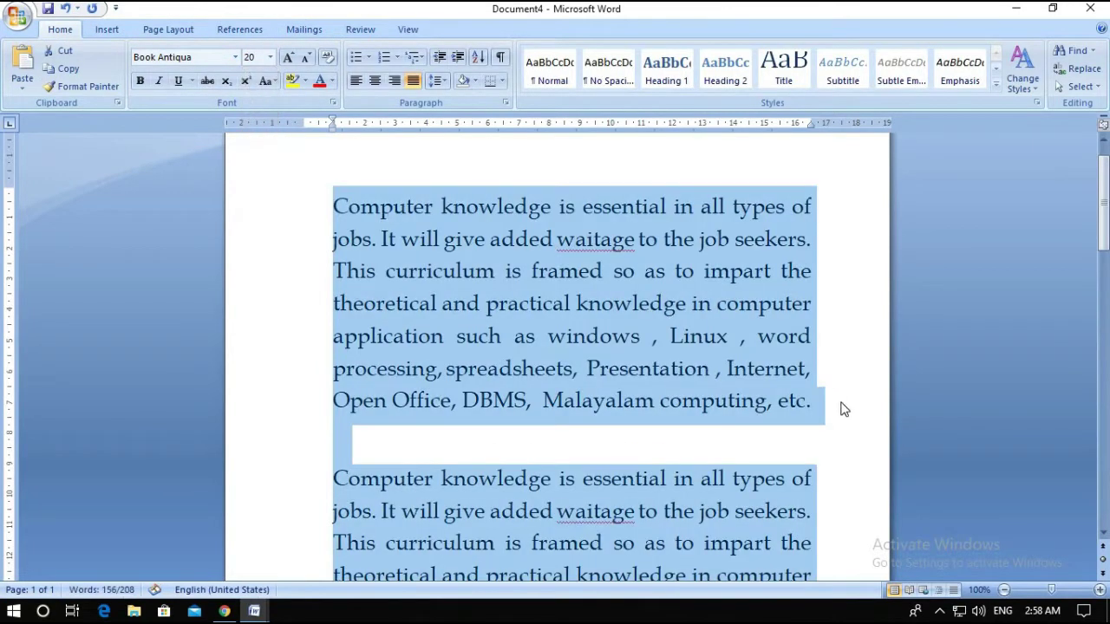
Insert a blank line after 'etc.' between the first two paragraphs
{"action": "left_click", "coordinate": [612, 416]}
{"action": "scroll", "coordinate": [612, 416], "scroll_direction": "down", "scroll_amount": 1}
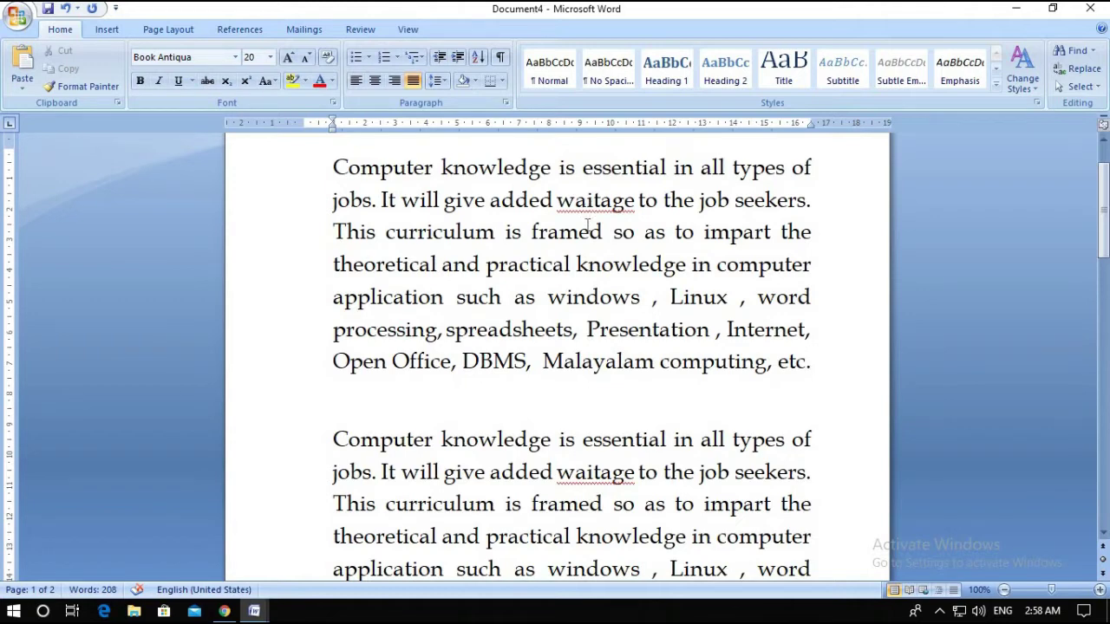
{"action": "scroll", "coordinate": [573, 434], "scroll_direction": "down", "scroll_amount": 3}
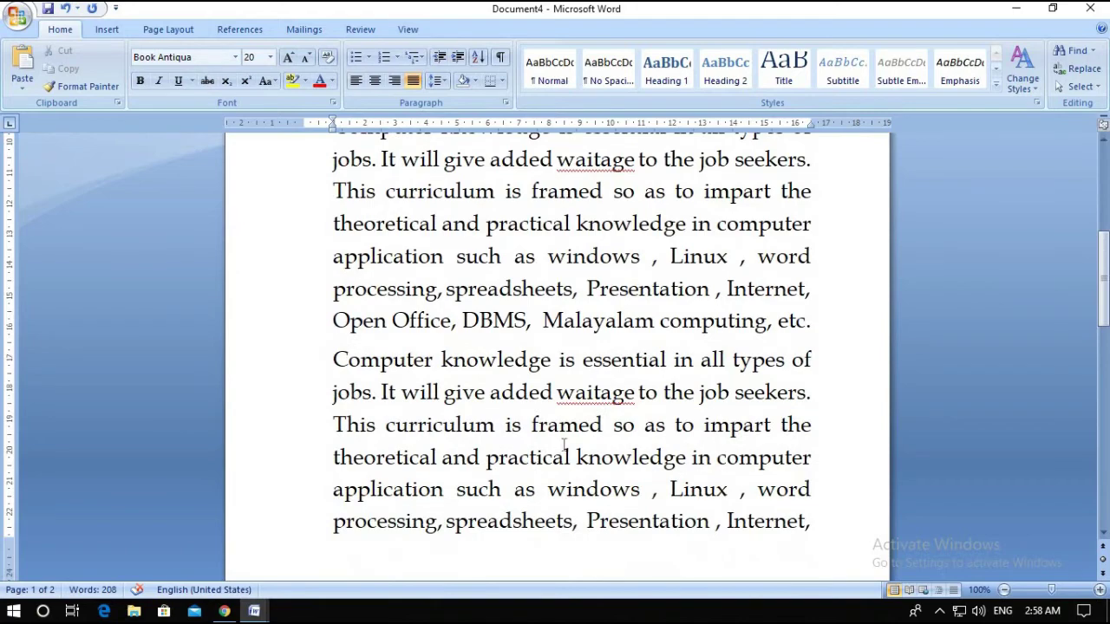
{"action": "key", "text": "Return"}
{"action": "scroll", "coordinate": [568, 438], "scroll_direction": "up", "scroll_amount": 2}
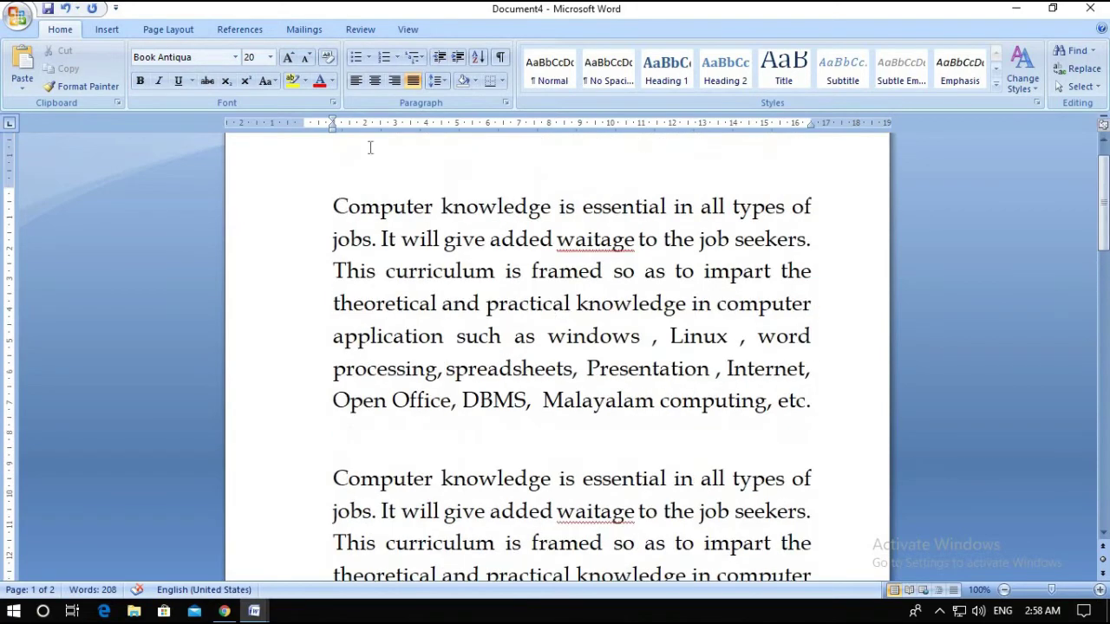
Spell-check Document4, using Change All to replace every 'waitage' with 'wait age'
{"action": "left_click", "coordinate": [317, 31]}
{"action": "left_click", "coordinate": [362, 30]}
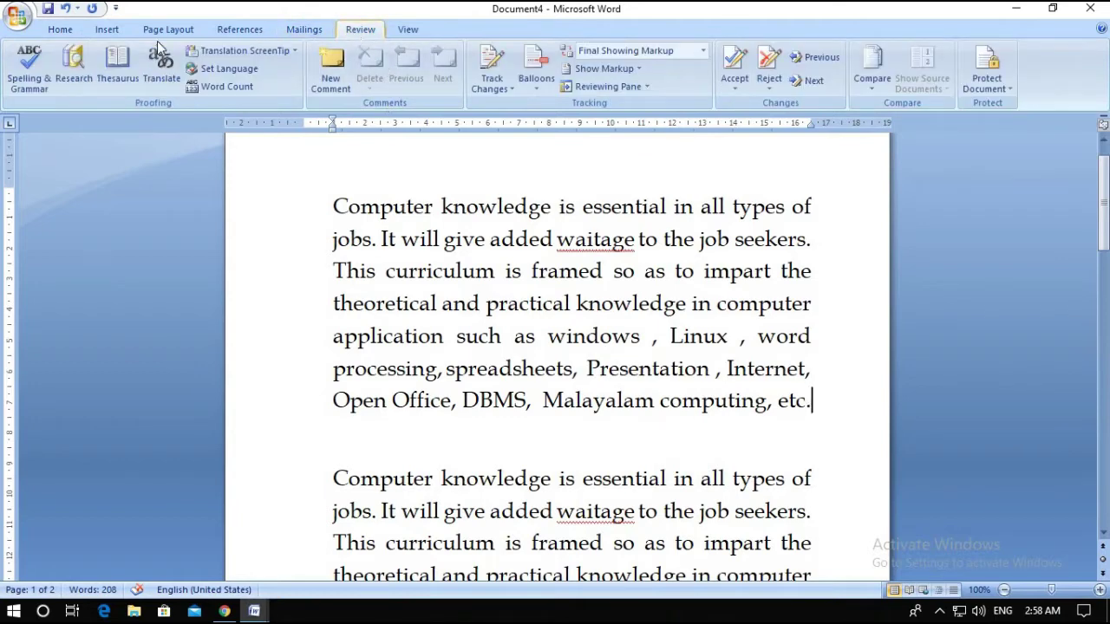
{"action": "left_click", "coordinate": [27, 73]}
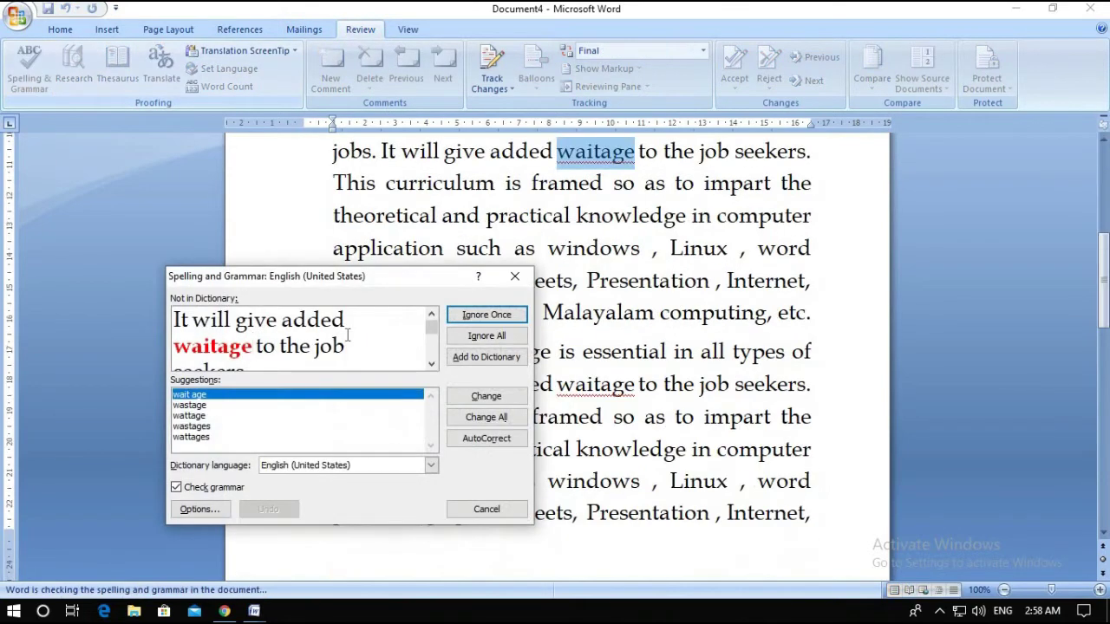
{"action": "left_click_drag", "start_coordinate": [379, 285], "coordinate": [341, 234]}
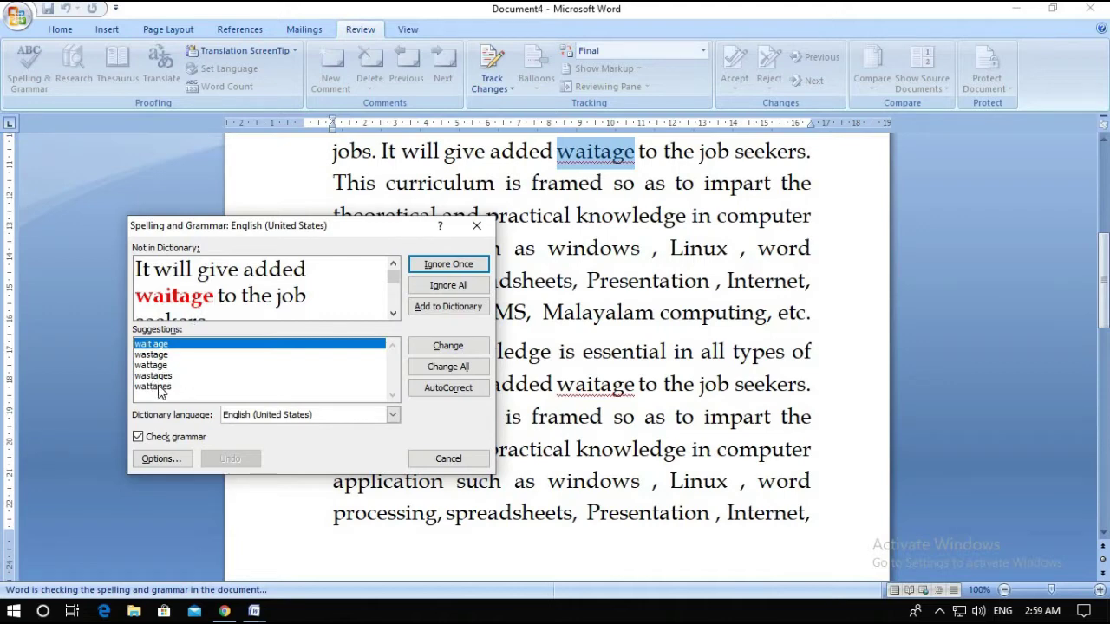
{"action": "left_click", "coordinate": [224, 349]}
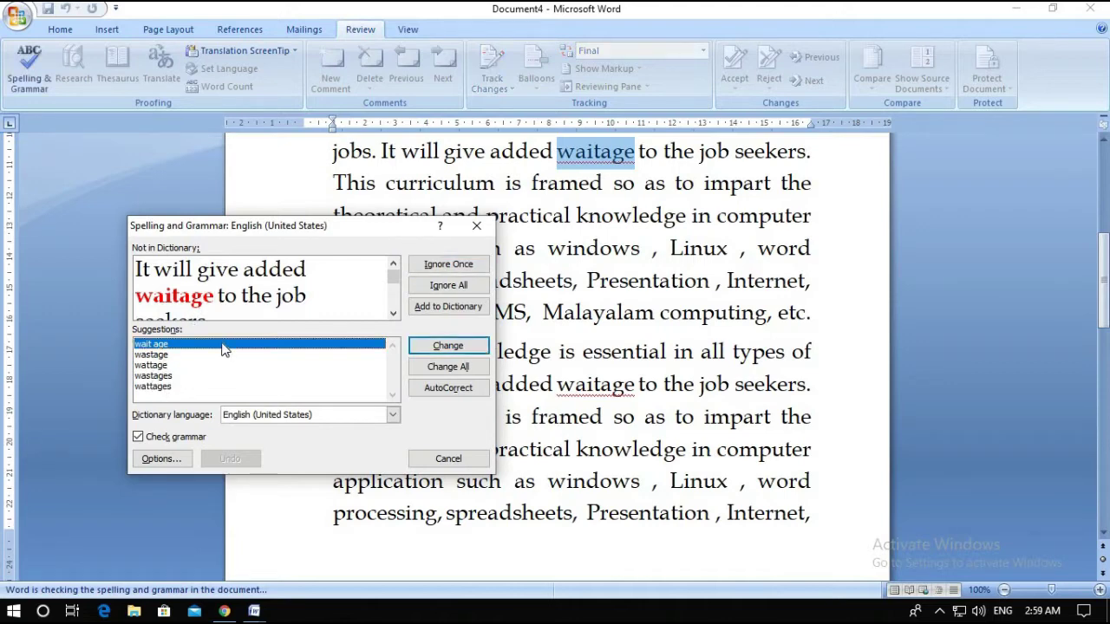
{"action": "left_click", "coordinate": [448, 367]}
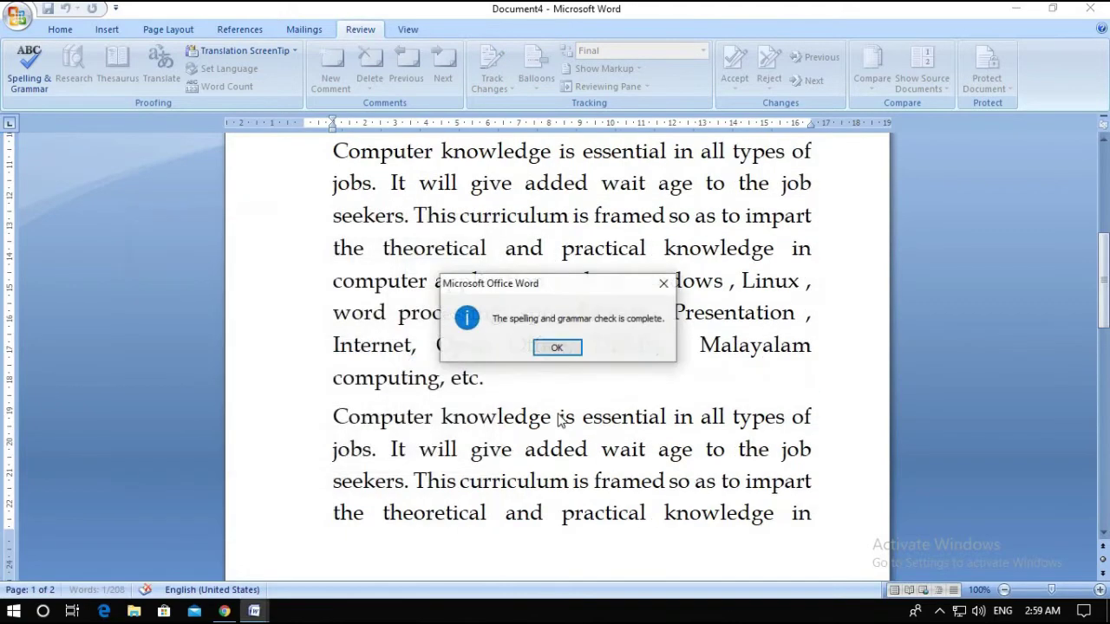
{"action": "left_click", "coordinate": [557, 347]}
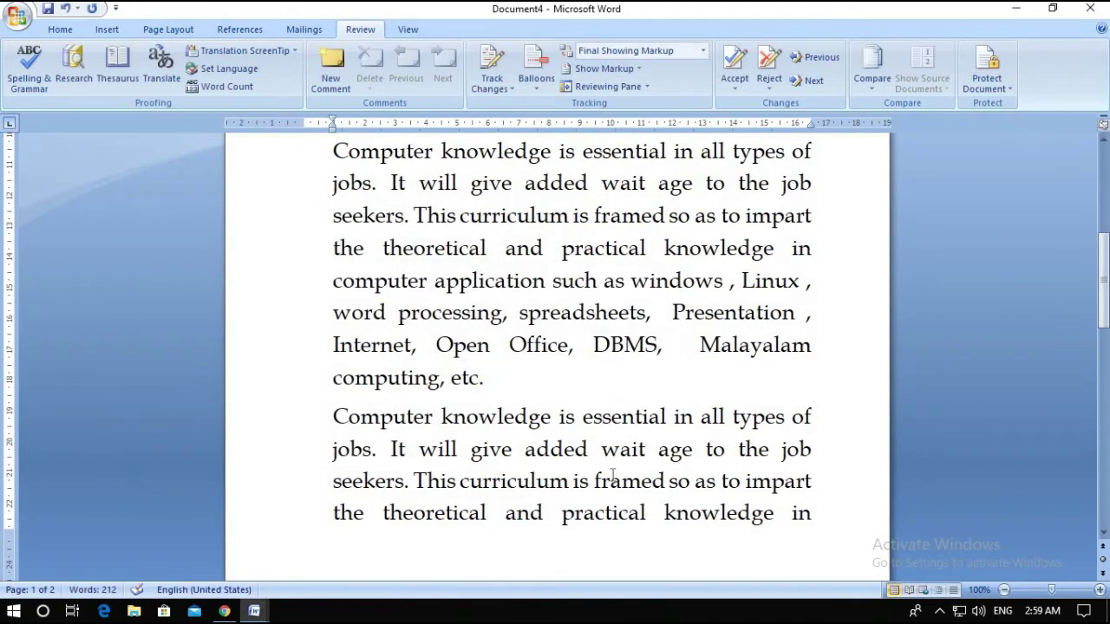
{"action": "scroll", "coordinate": [612, 474], "scroll_direction": "up", "scroll_amount": 3}
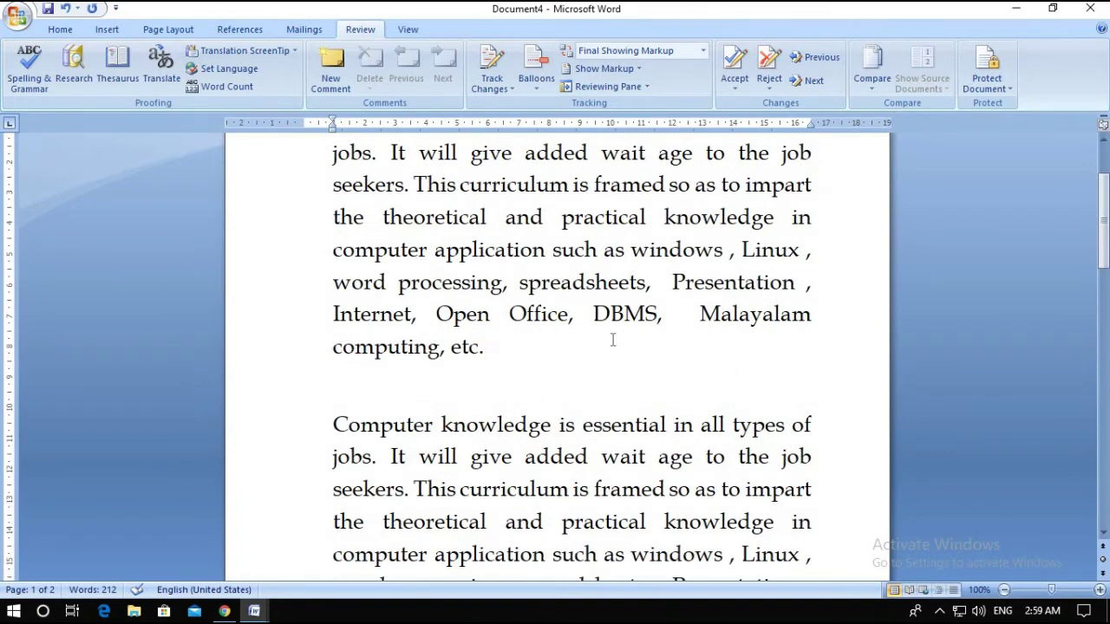
{"action": "scroll", "coordinate": [612, 340], "scroll_direction": "up", "scroll_amount": 1}
{"action": "scroll", "coordinate": [612, 338], "scroll_direction": "up", "scroll_amount": 2}
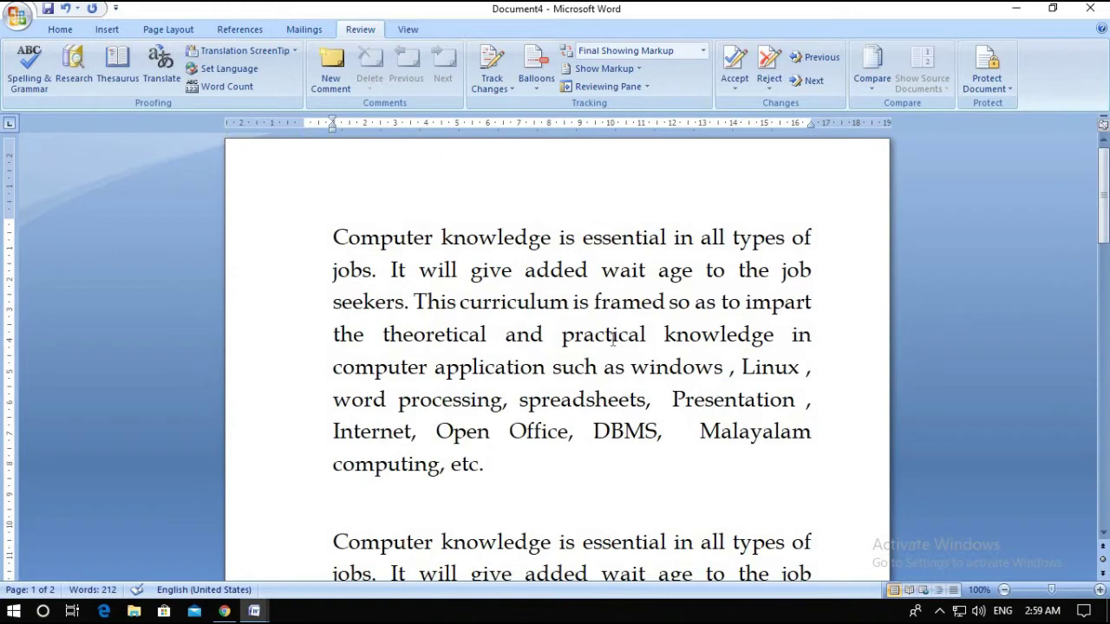
{"action": "scroll", "coordinate": [612, 339], "scroll_direction": "down", "scroll_amount": 2}
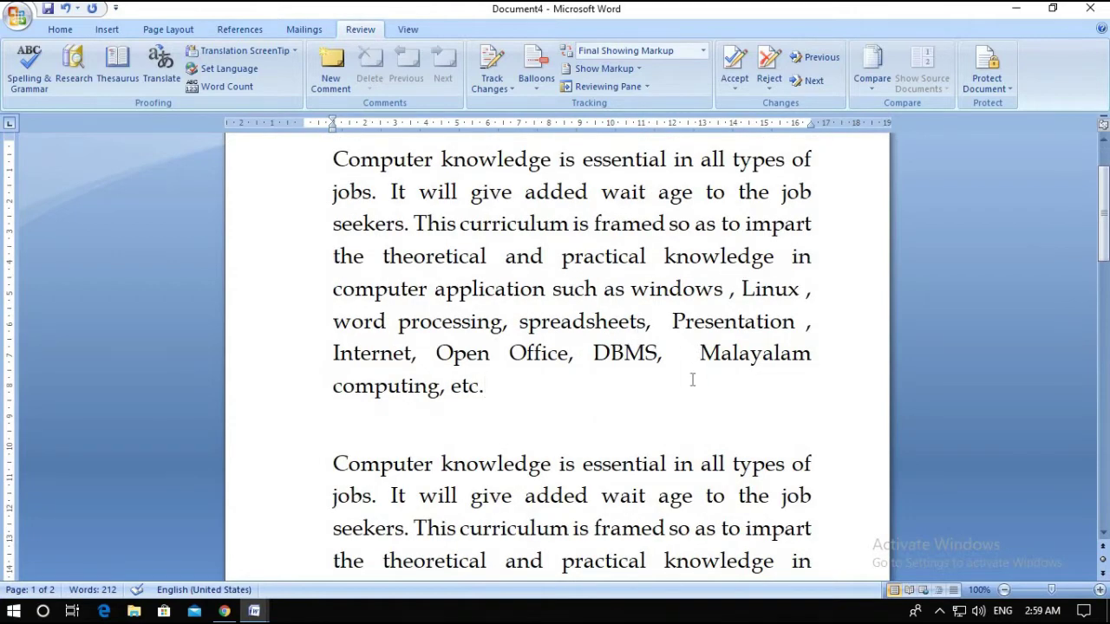
{"action": "scroll", "coordinate": [690, 378], "scroll_direction": "down", "scroll_amount": 3}
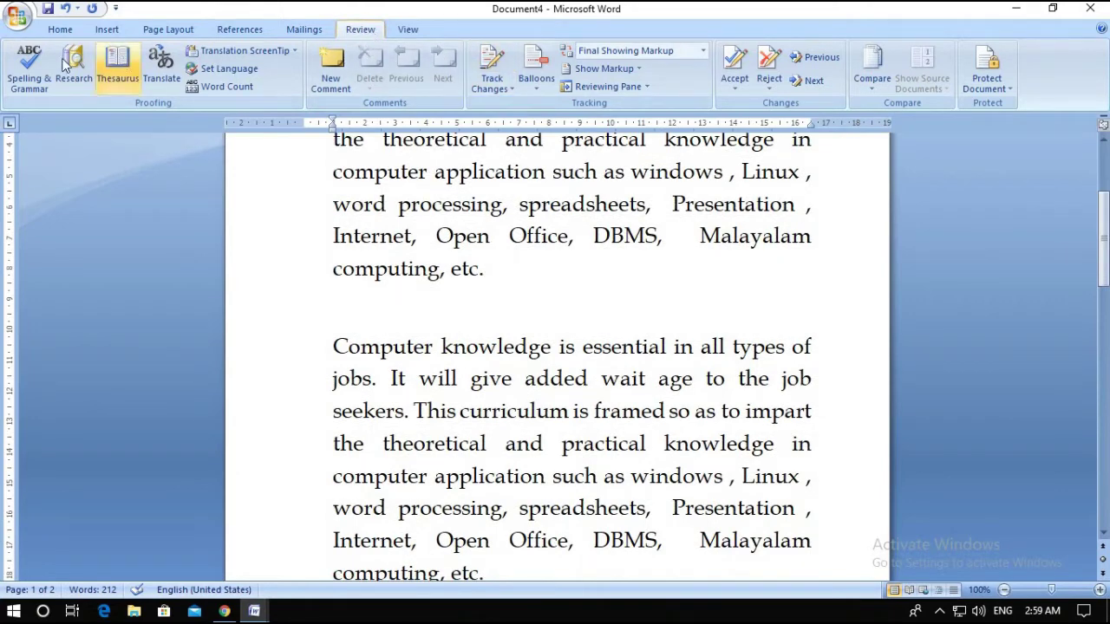
{"action": "left_click", "coordinate": [38, 66]}
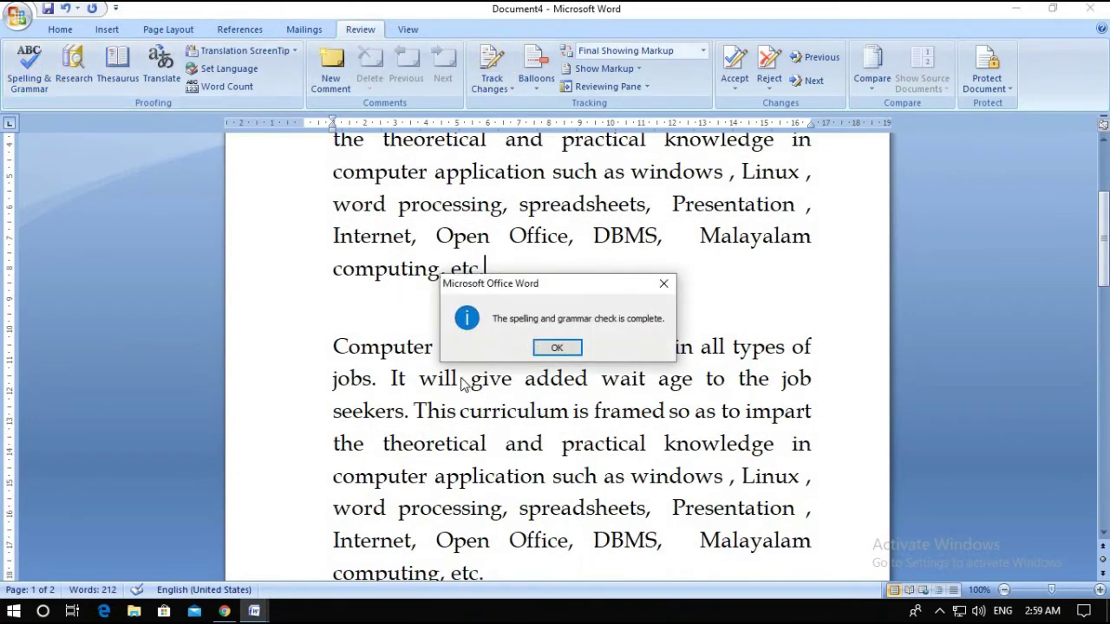
{"action": "left_click", "coordinate": [563, 343]}
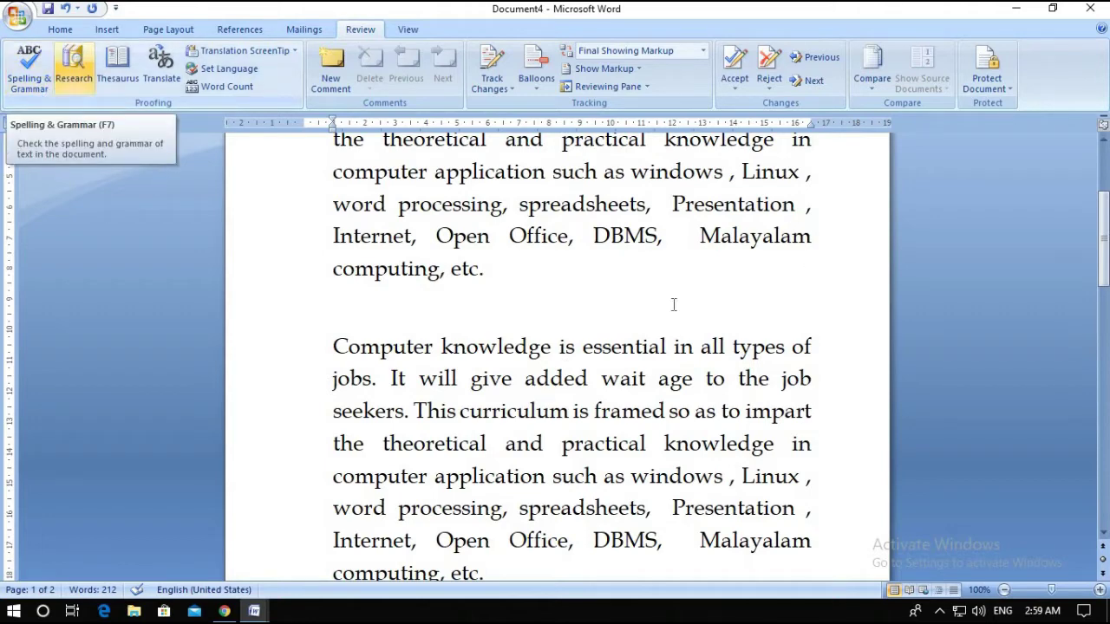
{"action": "left_click_drag", "start_coordinate": [295, 194], "coordinate": [503, 287]}
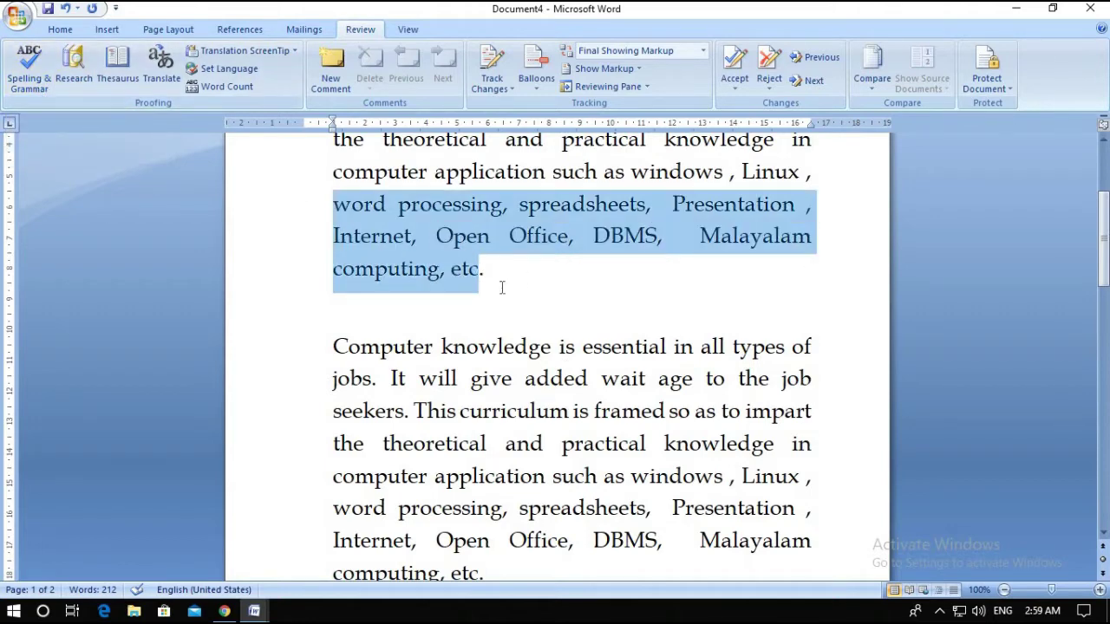
{"action": "left_click", "coordinate": [28, 78]}
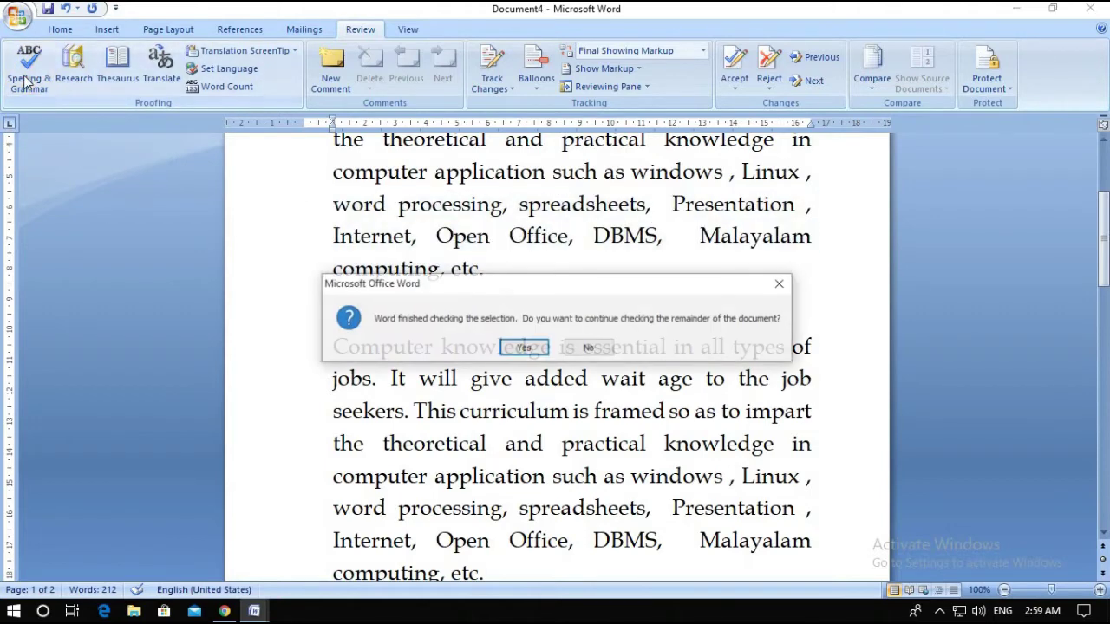
{"action": "left_click", "coordinate": [524, 348]}
{"action": "left_click", "coordinate": [557, 348]}
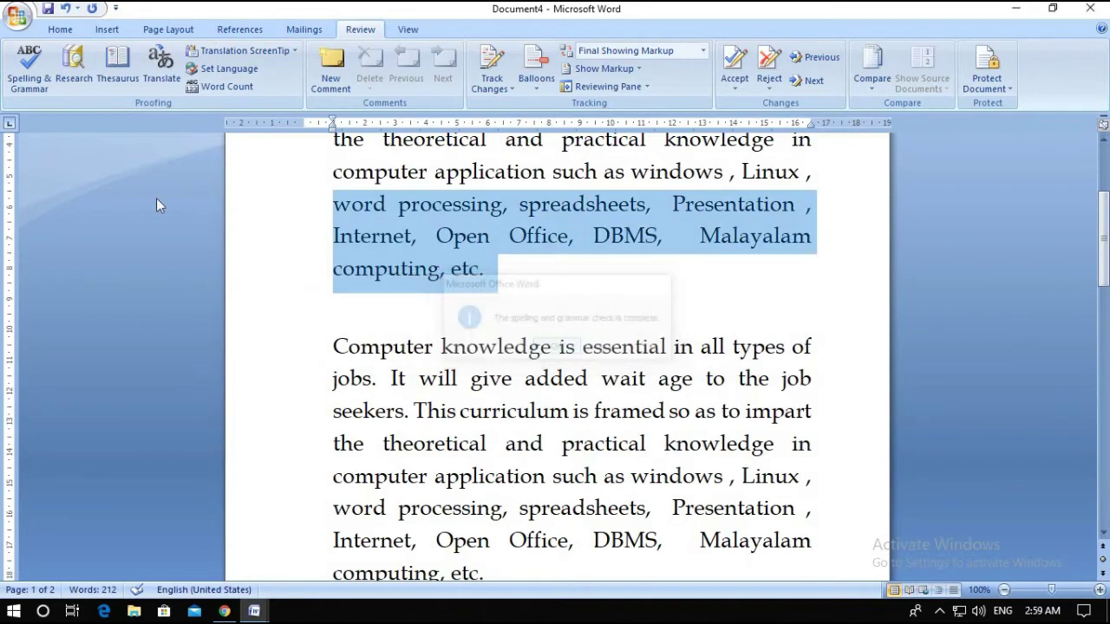
{"action": "left_click", "coordinate": [606, 234]}
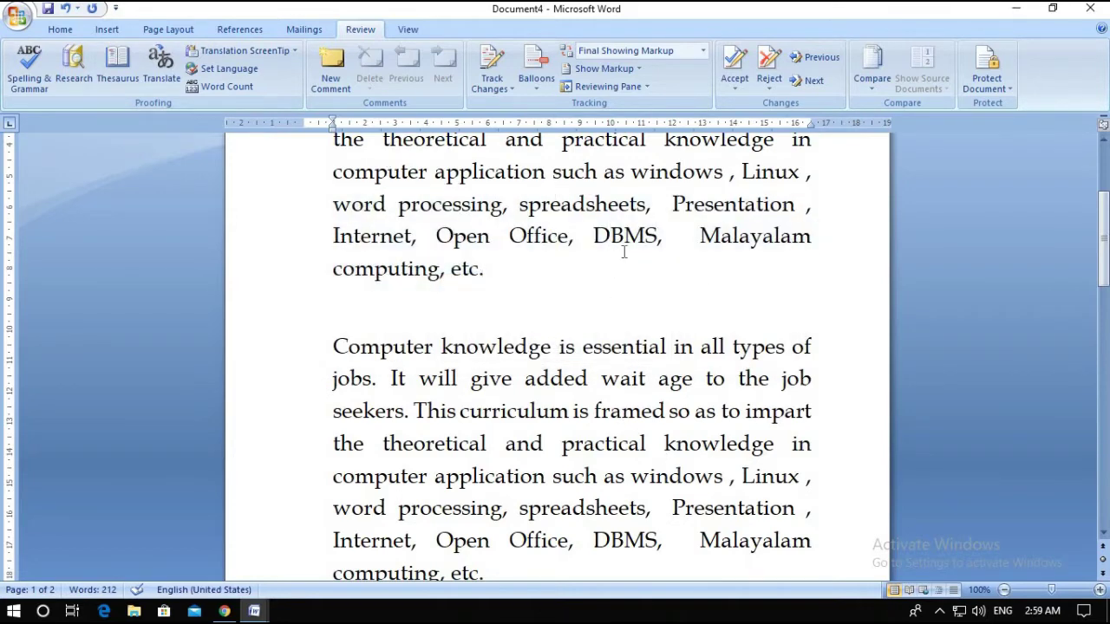
Correct the text just before 'essential' by deleting a character and typing 's'
{"action": "left_click", "coordinate": [585, 352]}
{"action": "key", "text": "BackSpace"}
{"action": "key", "text": "BackSpace"}
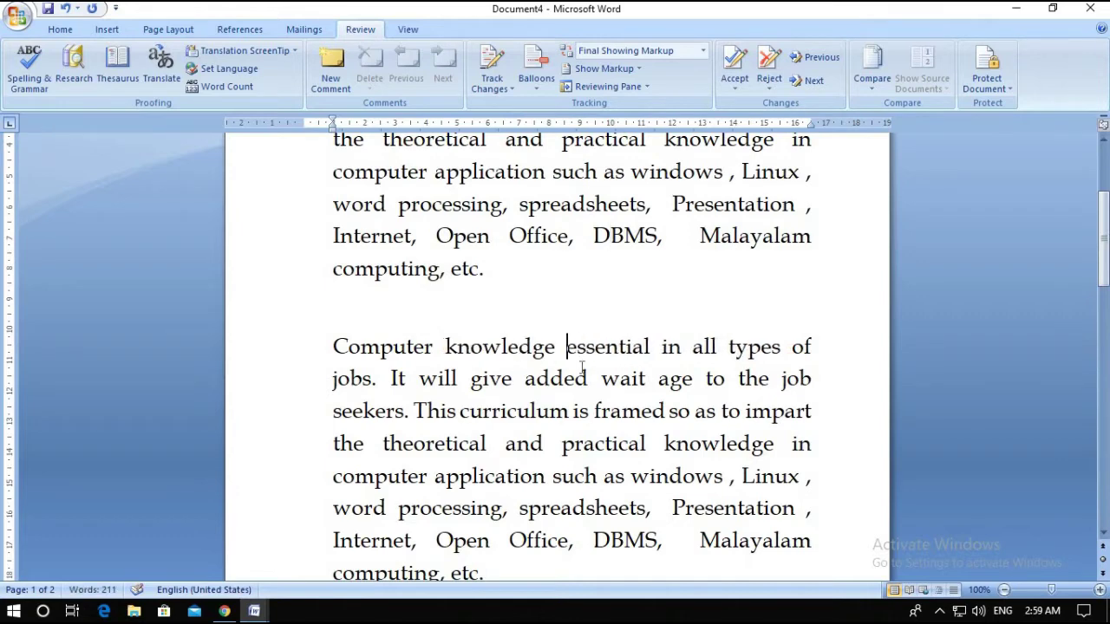
{"action": "left_click", "coordinate": [570, 346]}
{"action": "type", "text": "s"}
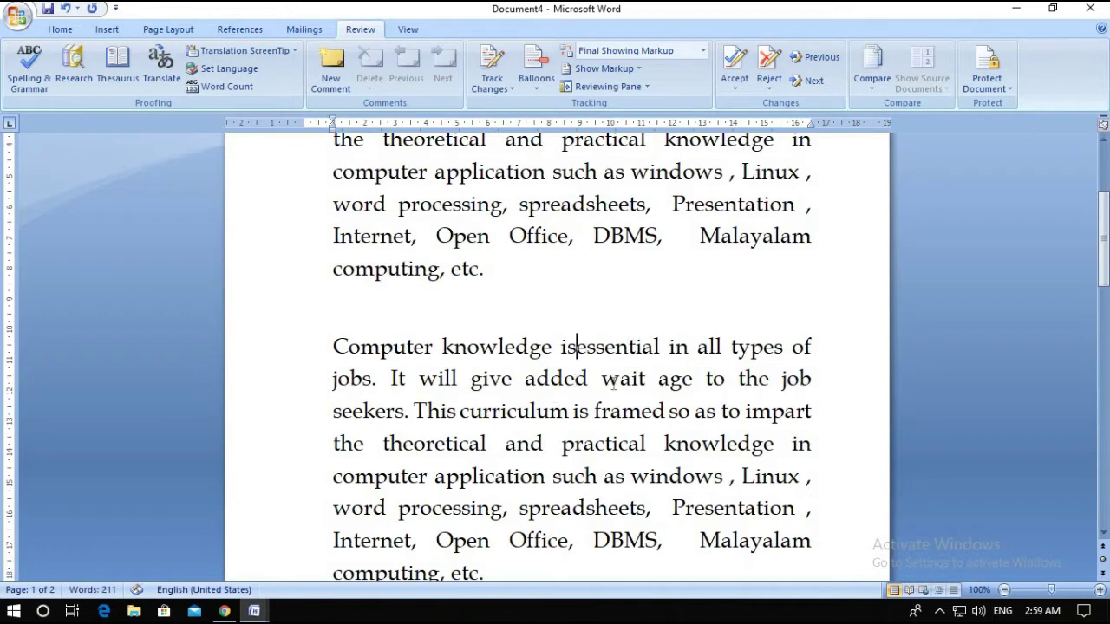
Spell-check the first sentence, changing 'isessential' to 'is essential' everywhere
{"action": "left_click", "coordinate": [619, 378]}
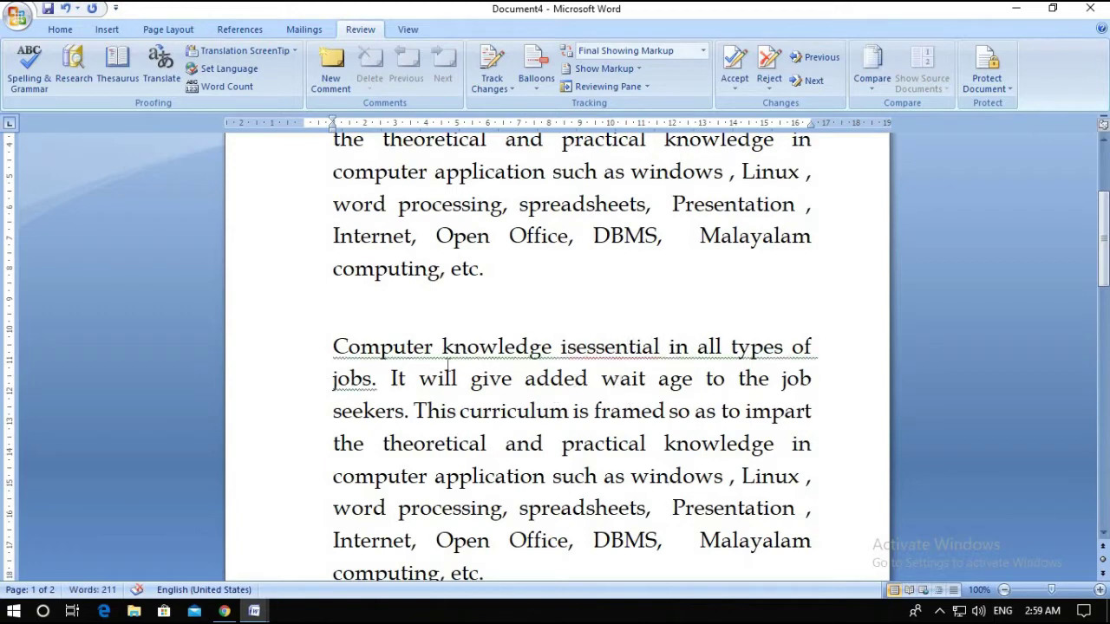
{"action": "left_click_drag", "start_coordinate": [335, 345], "coordinate": [390, 379]}
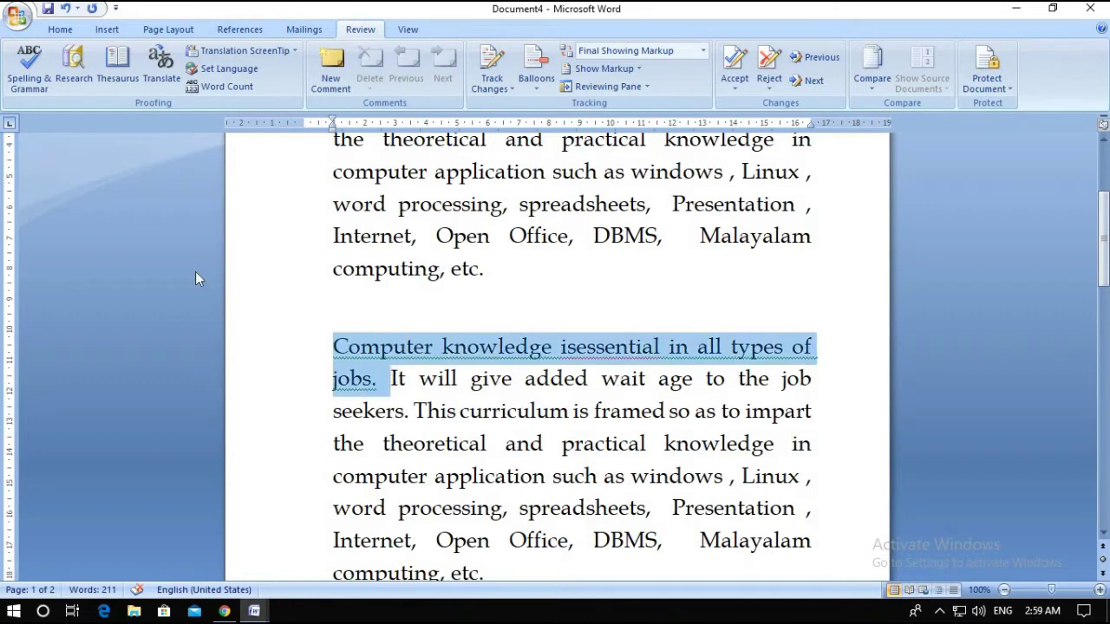
{"action": "left_click", "coordinate": [29, 65]}
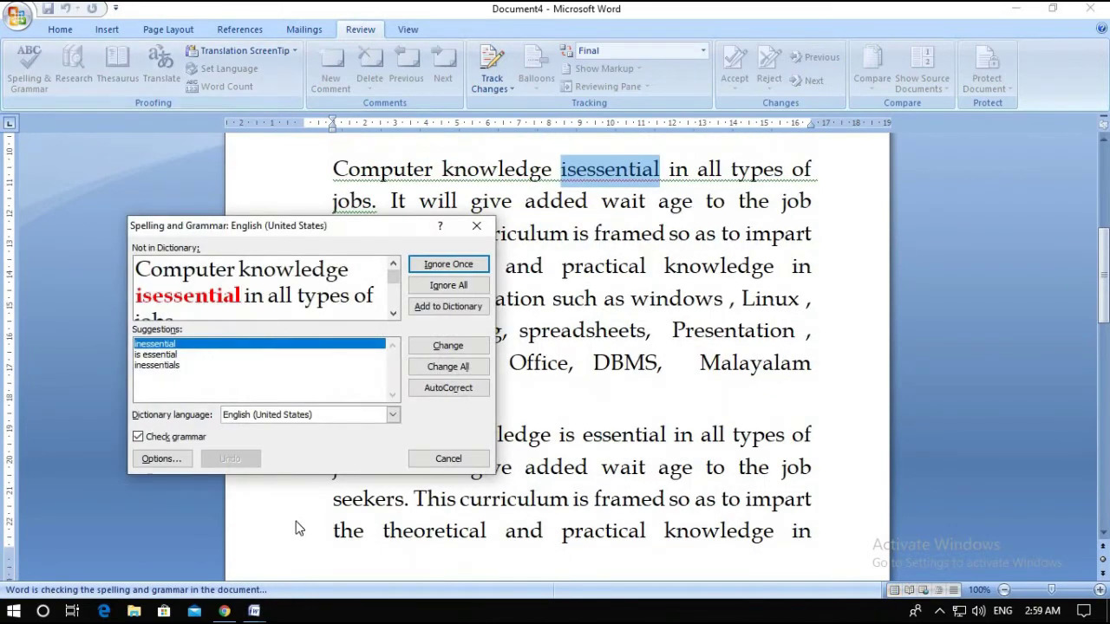
{"action": "left_click", "coordinate": [158, 355]}
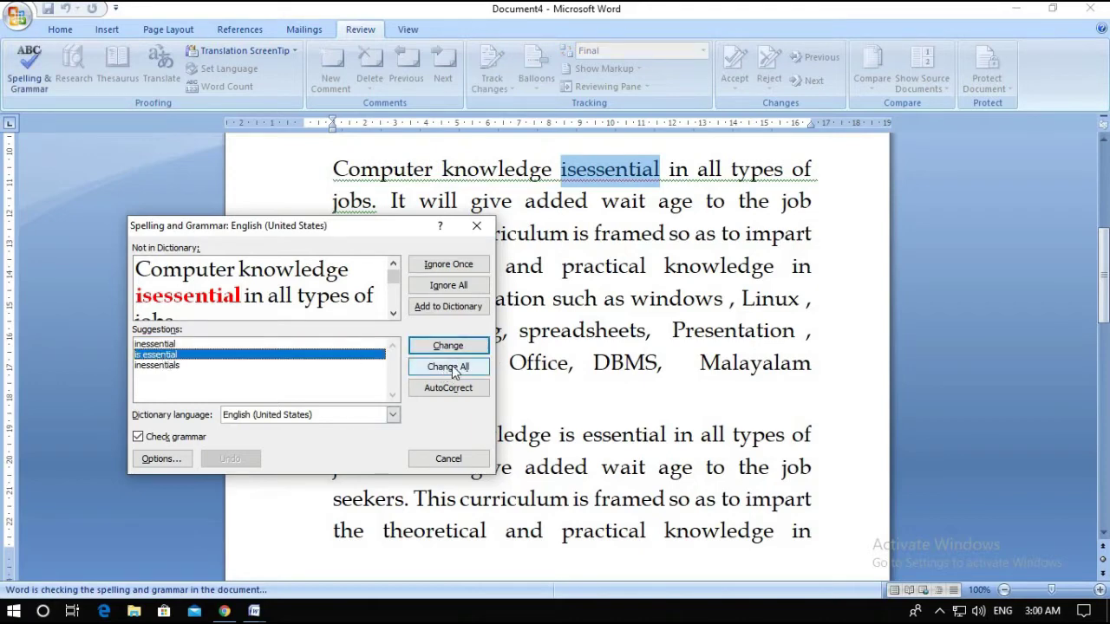
{"action": "left_click", "coordinate": [449, 367]}
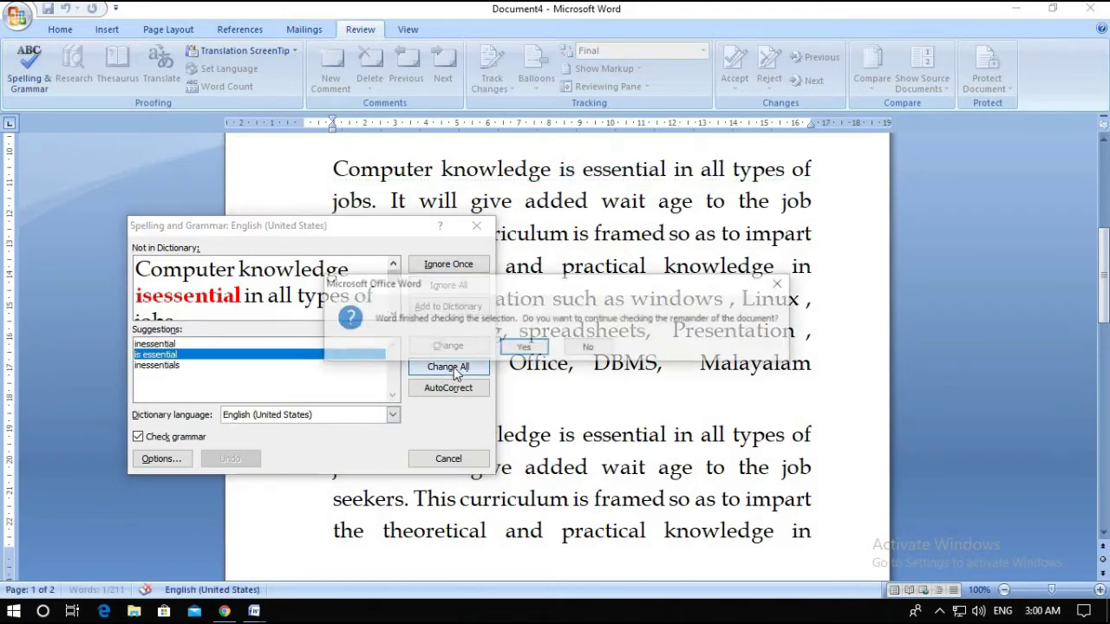
{"action": "left_click", "coordinate": [525, 349]}
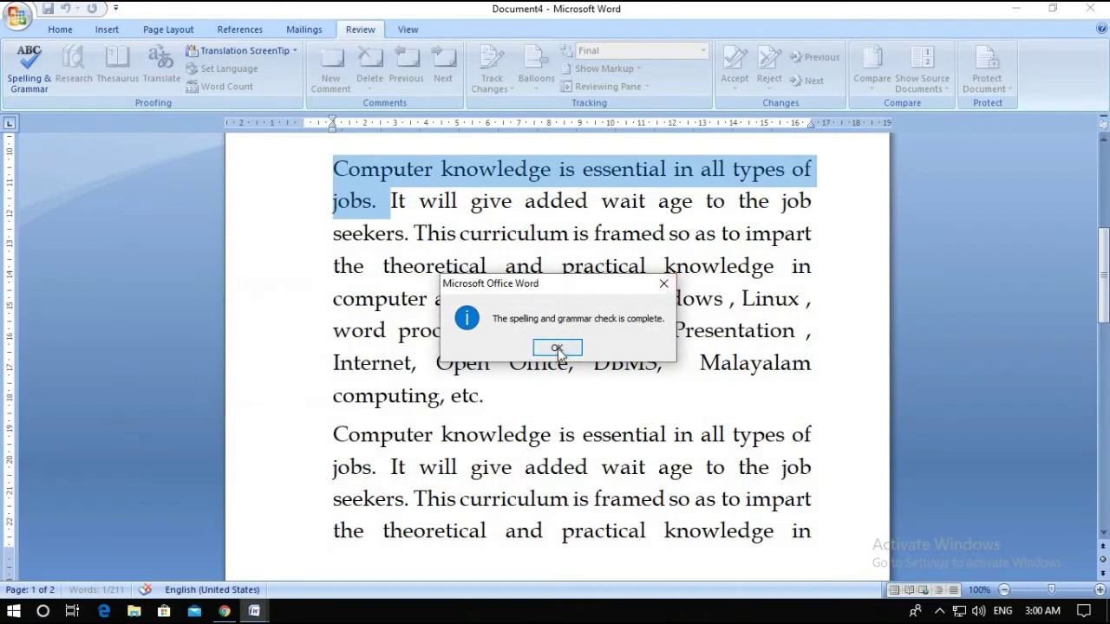
{"action": "left_click", "coordinate": [557, 347]}
{"action": "left_click", "coordinate": [650, 298]}
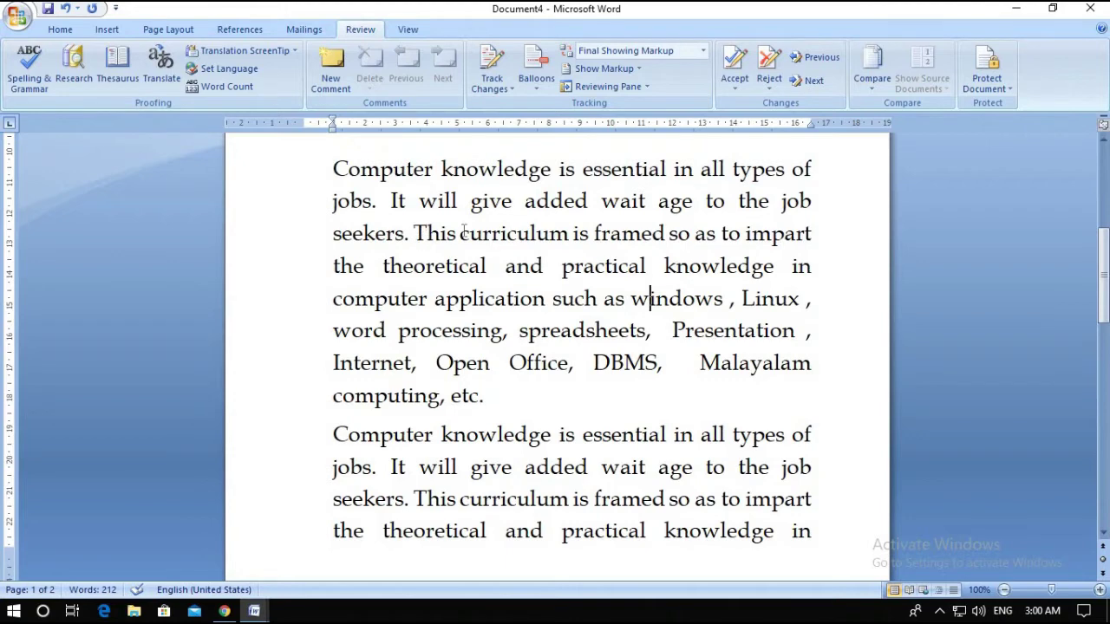
Glance at the Gmail message in Chrome, then return to the MS Word (3) topics document
{"action": "left_click", "coordinate": [223, 611]}
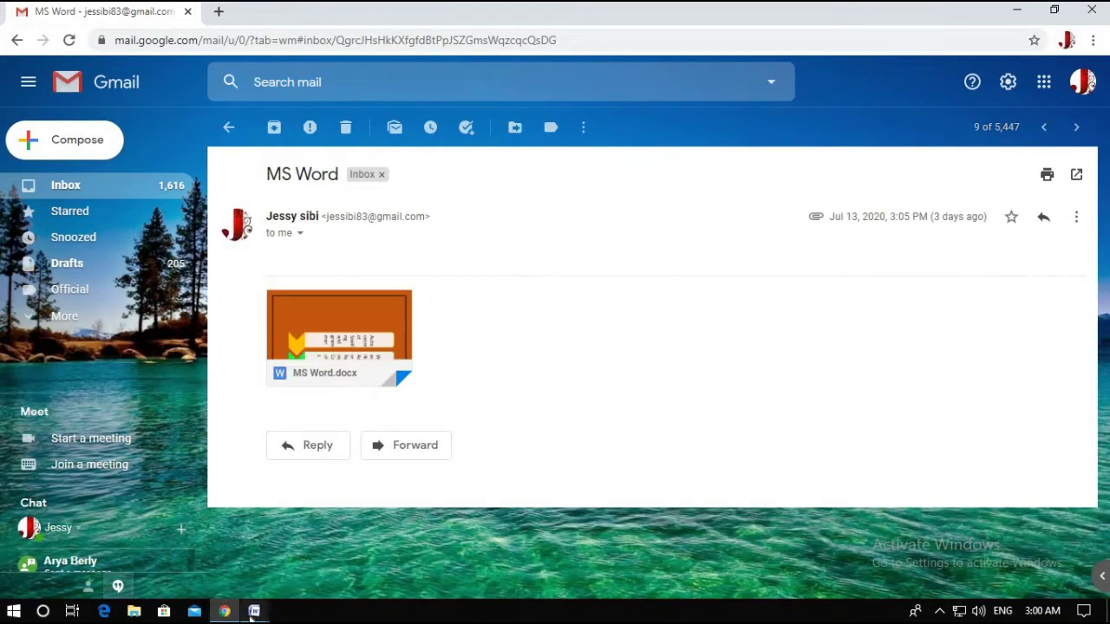
{"action": "mouse_move", "coordinate": [254, 611]}
{"action": "left_click", "coordinate": [414, 581]}
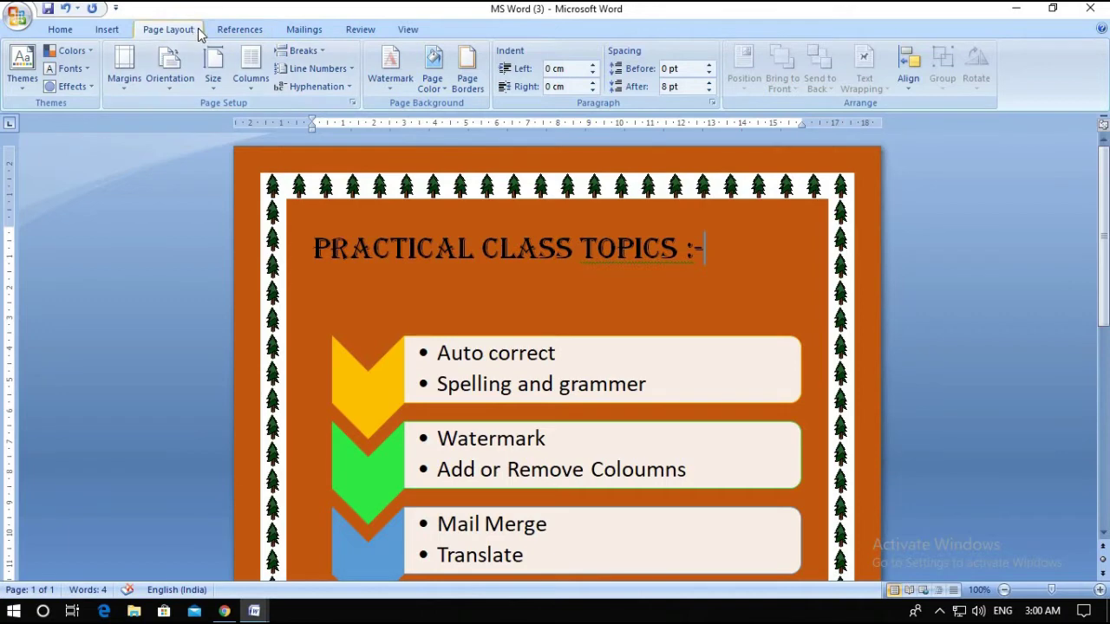
Browse the Watermark gallery and Custom Watermark dialog without changes, then switch to Letters1
{"action": "left_click", "coordinate": [396, 82]}
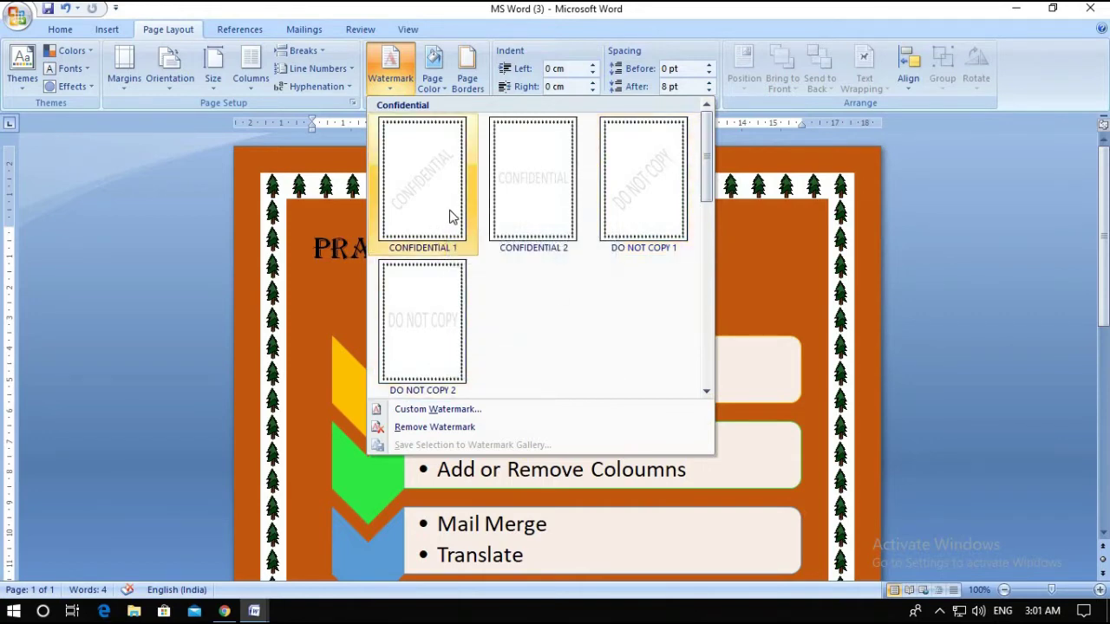
{"action": "left_click", "coordinate": [443, 408]}
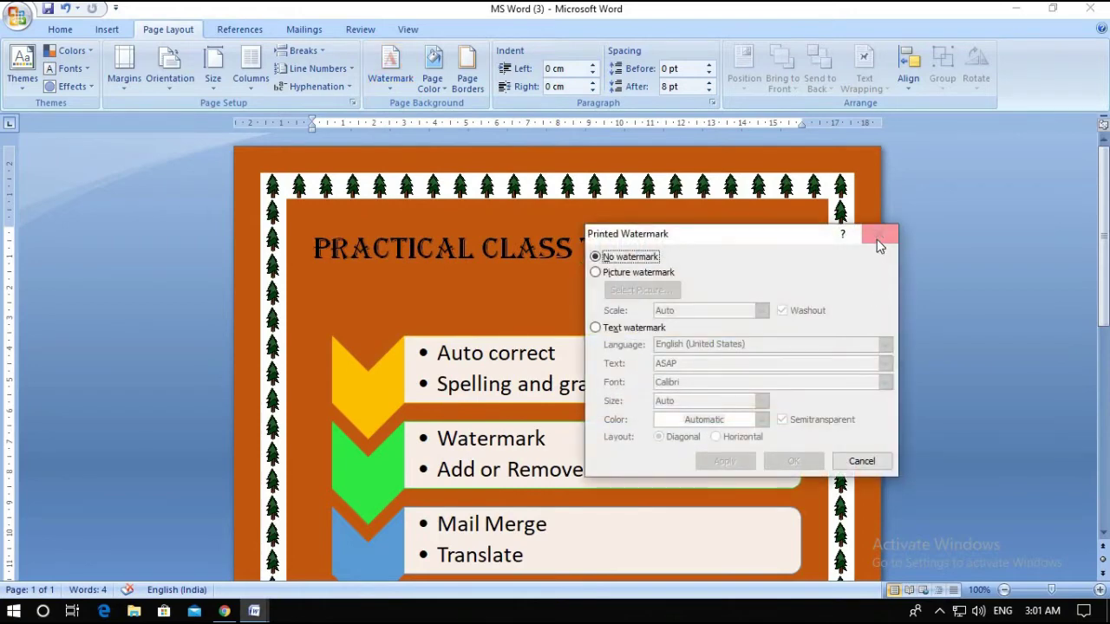
{"action": "left_click", "coordinate": [878, 236]}
{"action": "scroll", "coordinate": [623, 411], "scroll_direction": "down", "scroll_amount": 5}
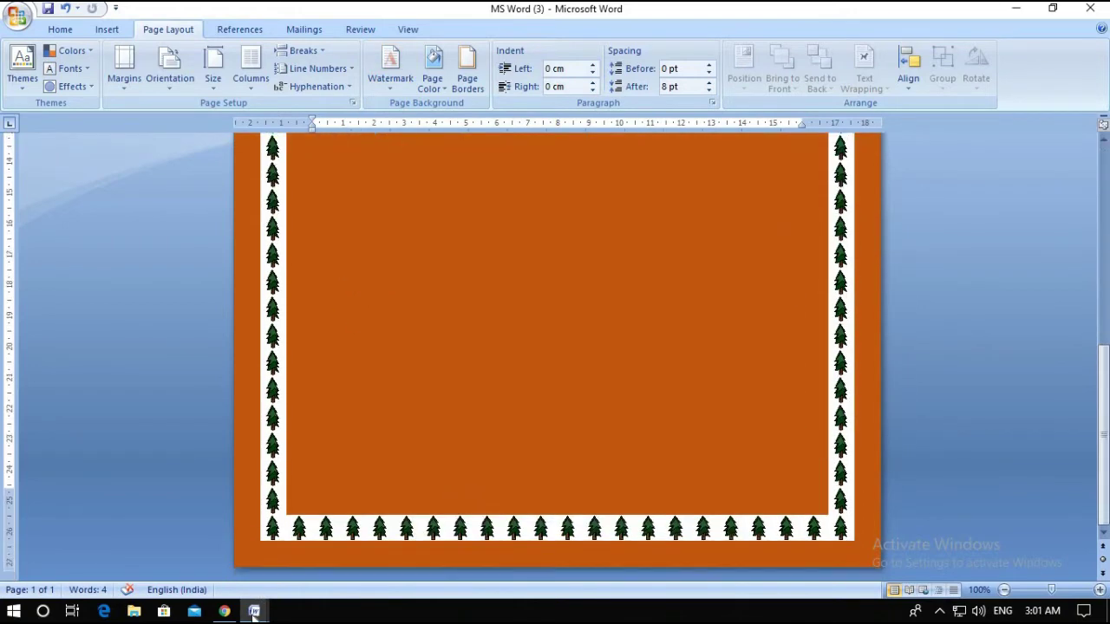
{"action": "mouse_move", "coordinate": [254, 612]}
{"action": "left_click", "coordinate": [100, 573]}
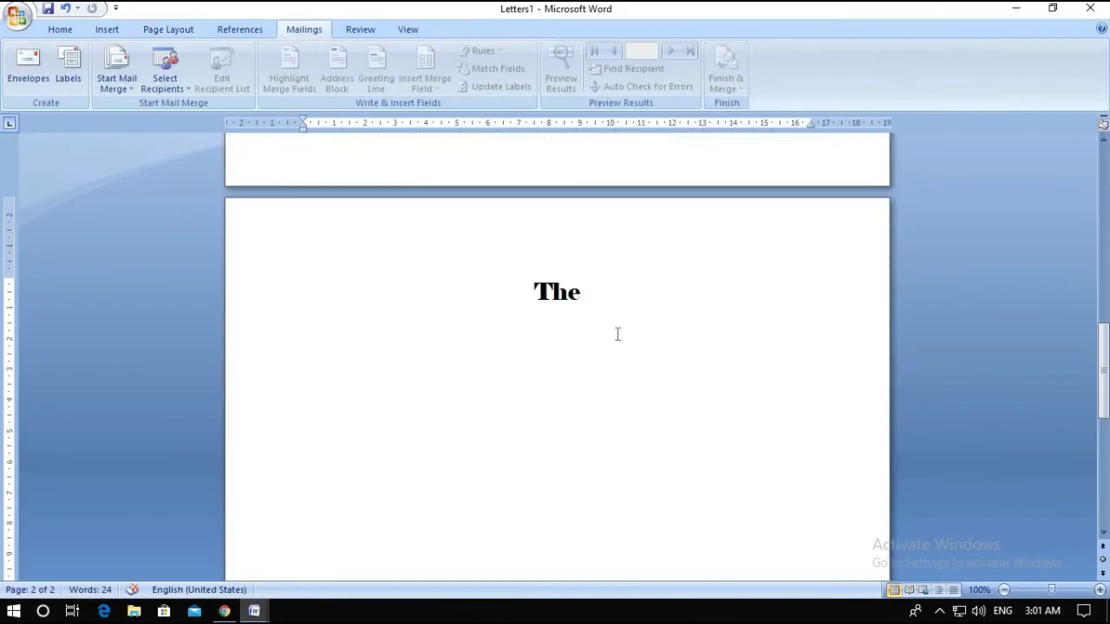
Delete the stray word 'The', leaving the cursor on page 2
{"action": "key", "text": "BackSpace"}
{"action": "key", "text": "BackSpace"}
{"action": "key", "text": "BackSpace"}
{"action": "key", "text": "BackSpace"}
{"action": "key", "text": "BackSpace"}
{"action": "key", "text": "BackSpace"}
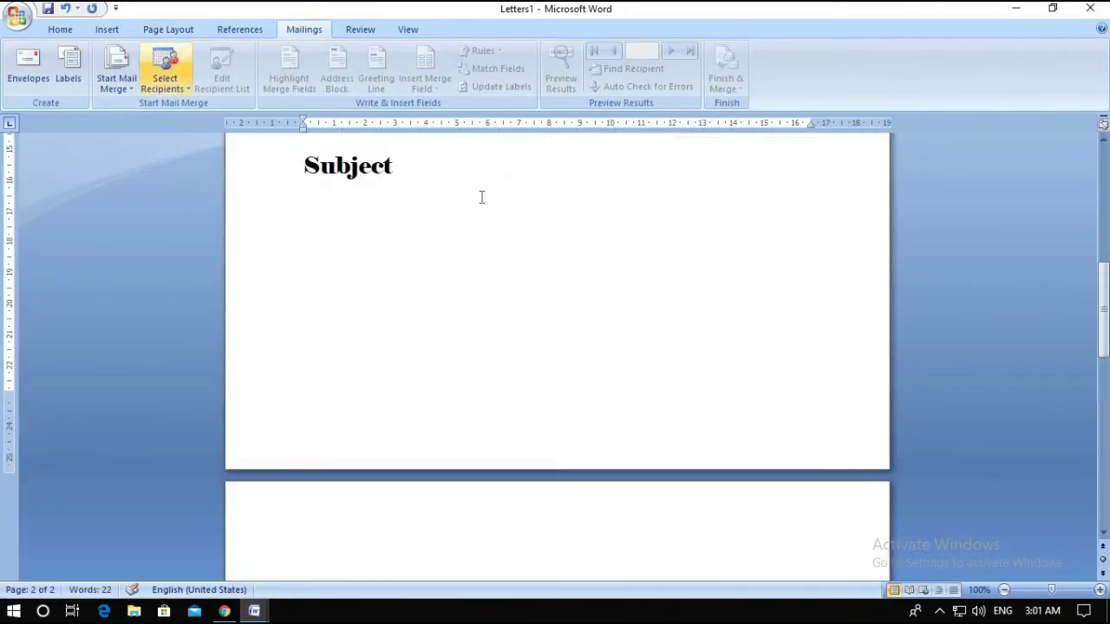
{"action": "scroll", "coordinate": [583, 477], "scroll_direction": "down", "scroll_amount": 4}
{"action": "left_click", "coordinate": [480, 404]}
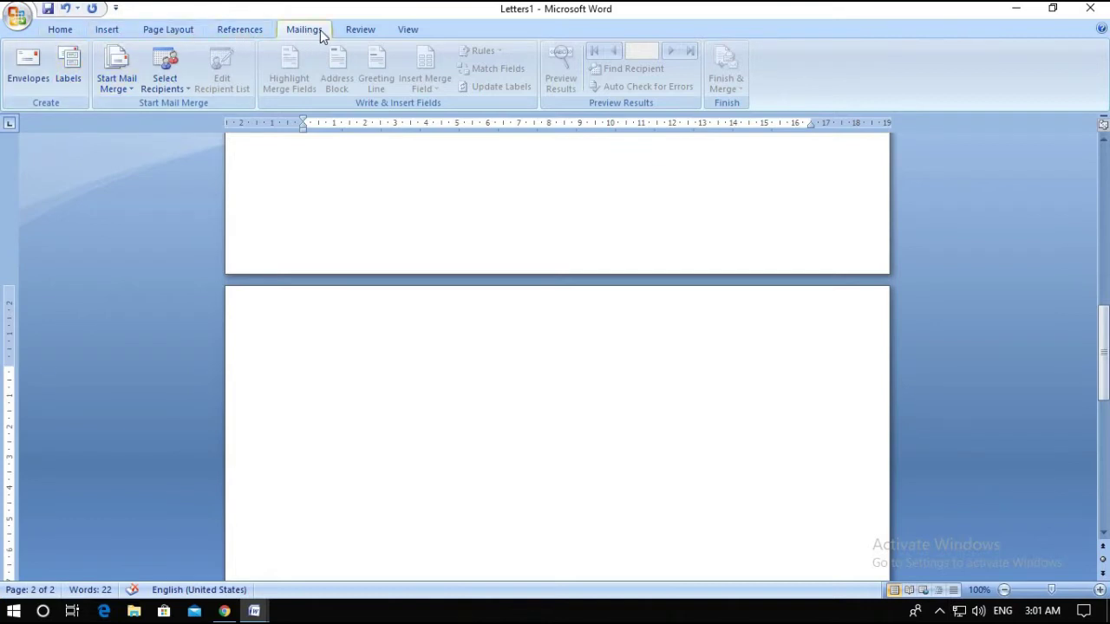
Apply the diagonal CONFIDENTIAL 1 watermark preset from Page Layout
{"action": "left_click", "coordinate": [165, 33]}
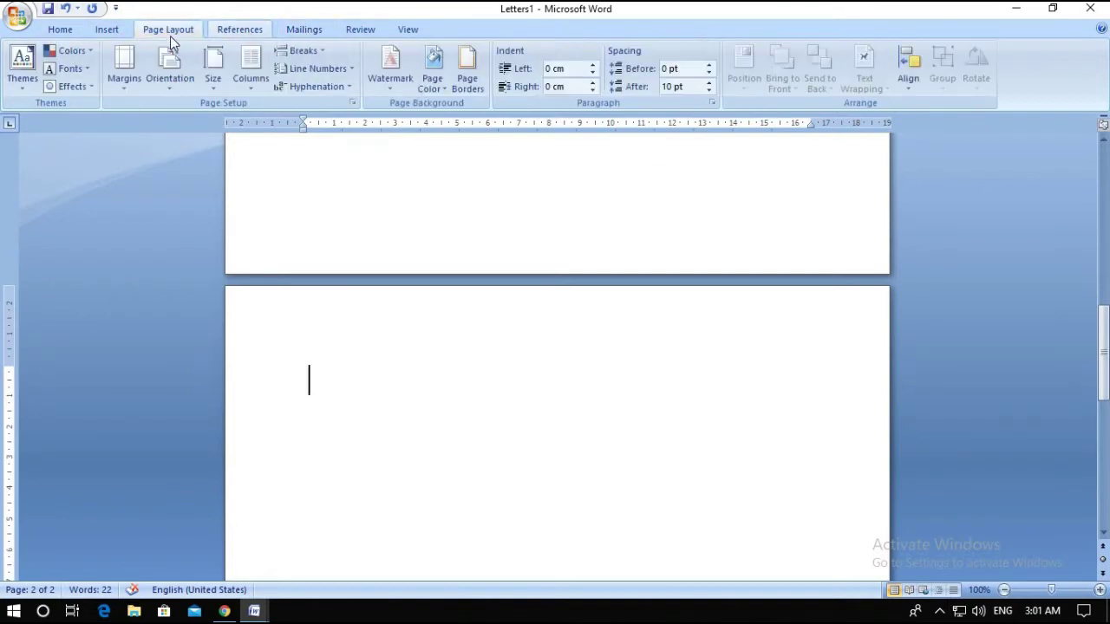
{"action": "left_click", "coordinate": [391, 87]}
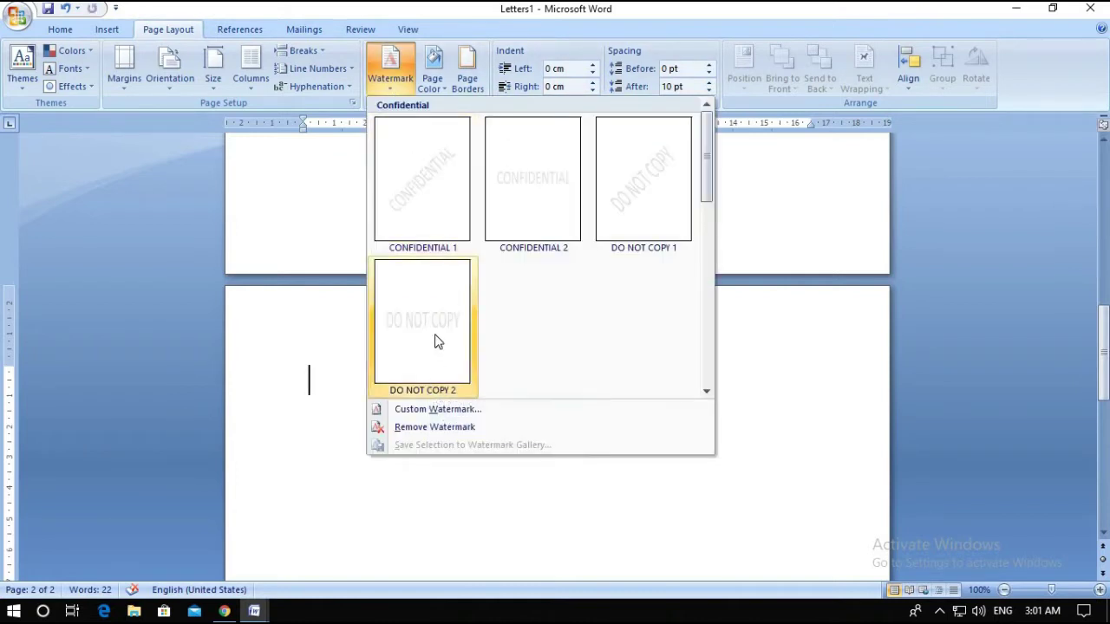
{"action": "left_click", "coordinate": [435, 179]}
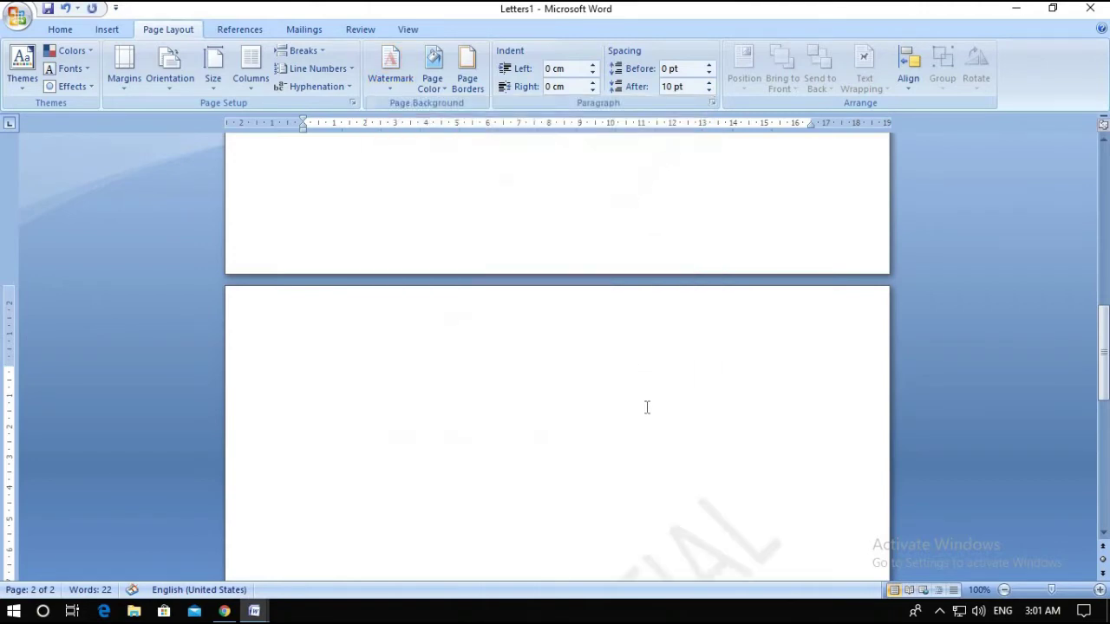
{"action": "scroll", "coordinate": [637, 416], "scroll_direction": "down", "scroll_amount": 4}
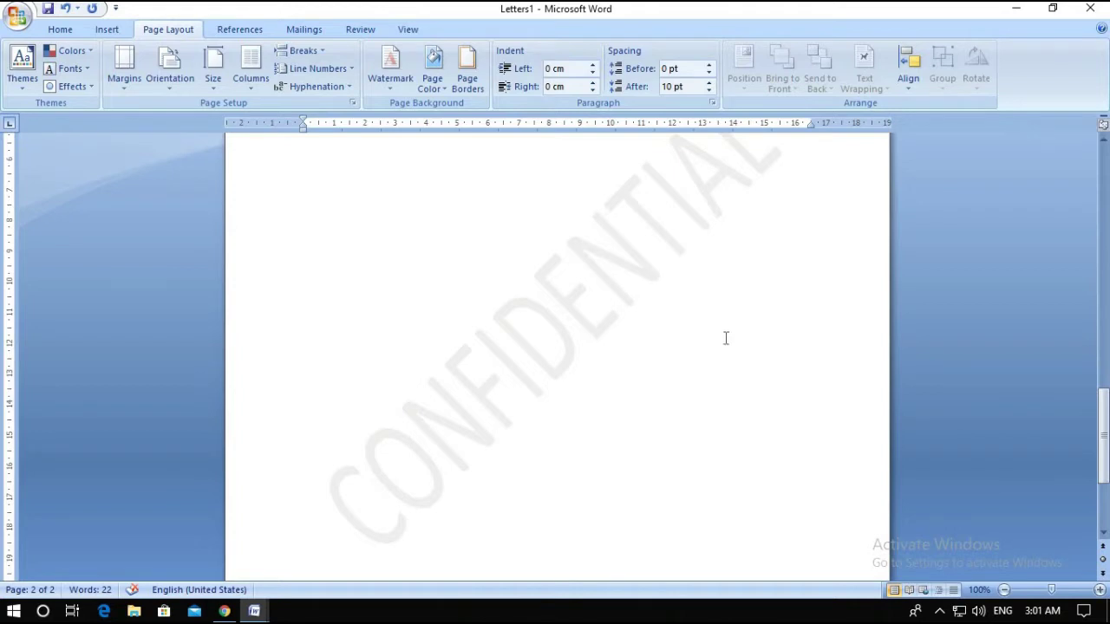
In Custom Watermark, replace the CONFIDENTIAL text with 'Assignment'
{"action": "left_click", "coordinate": [392, 97]}
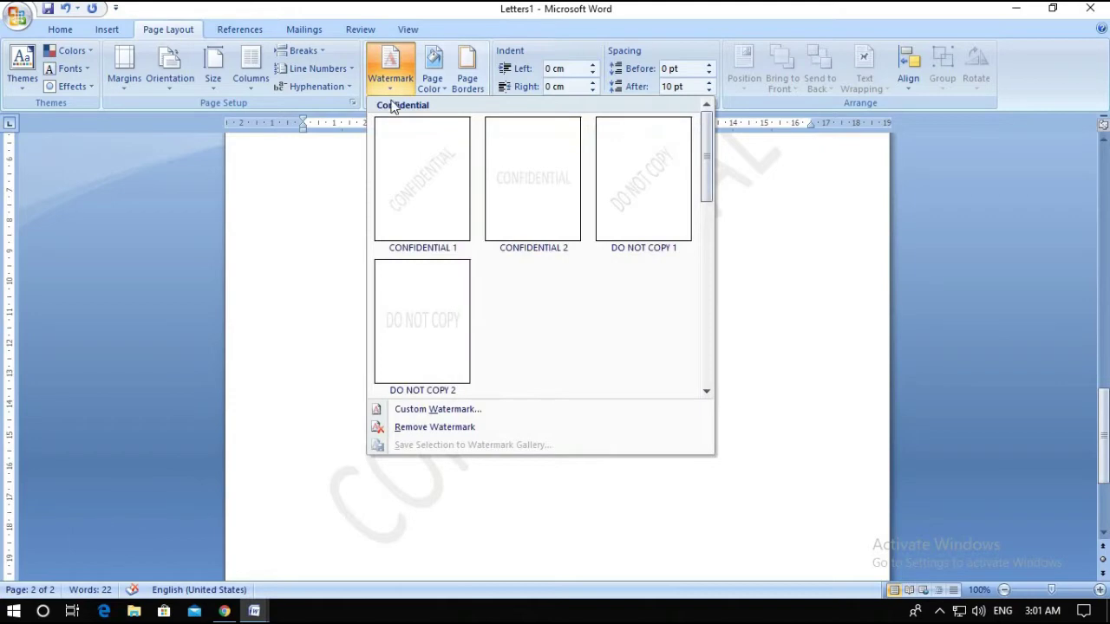
{"action": "left_click", "coordinate": [416, 410]}
{"action": "left_click_drag", "start_coordinate": [792, 240], "coordinate": [556, 163]}
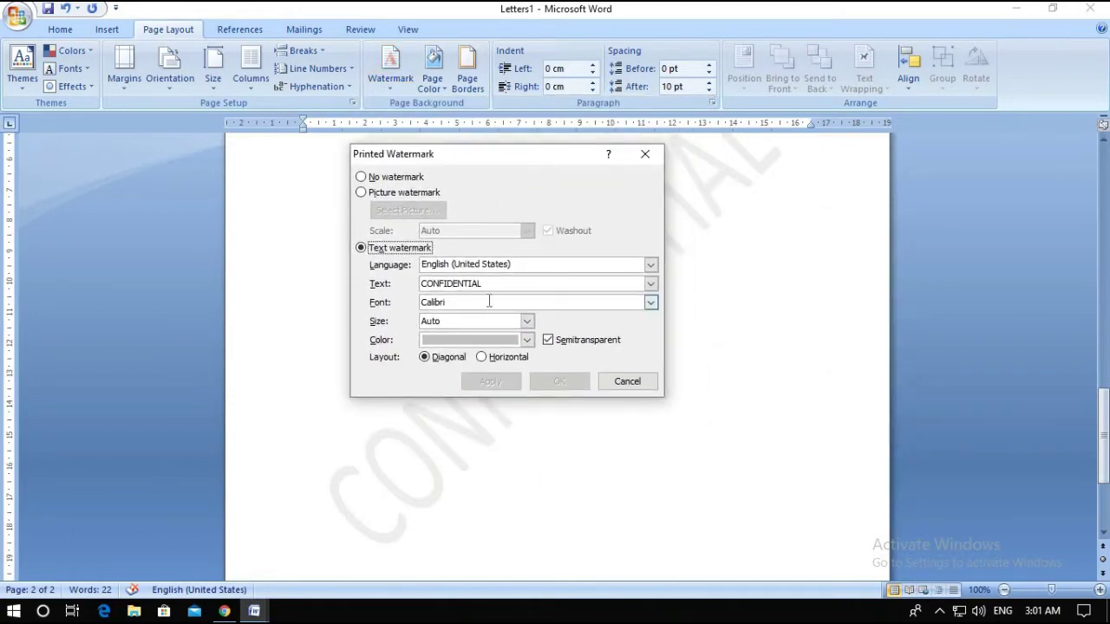
{"action": "left_click_drag", "start_coordinate": [501, 283], "coordinate": [423, 287]}
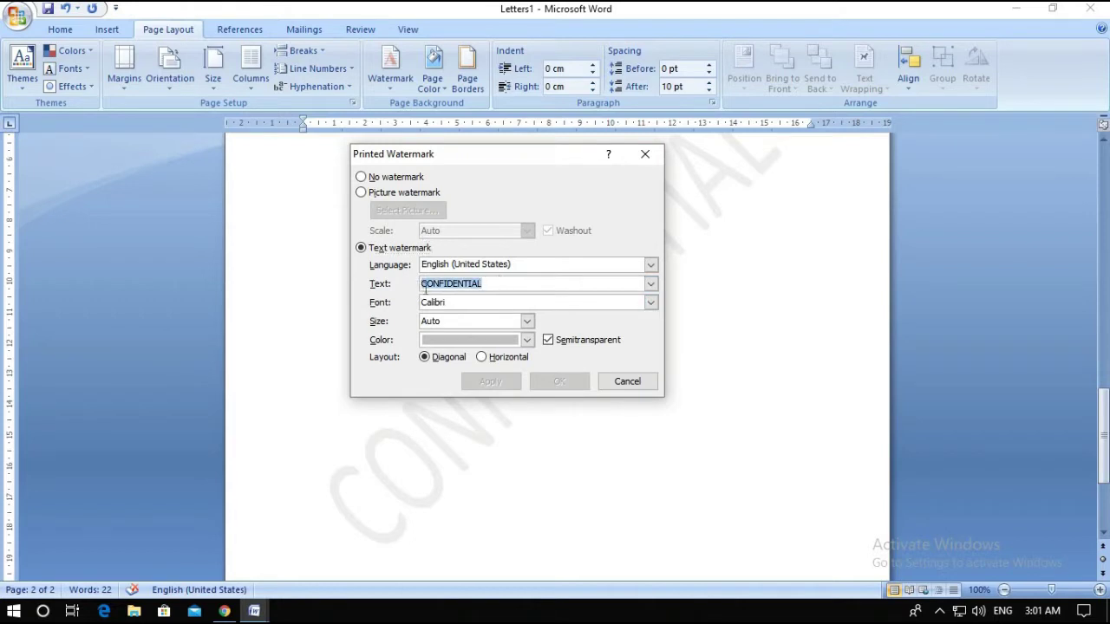
{"action": "key", "text": "BackSpace"}
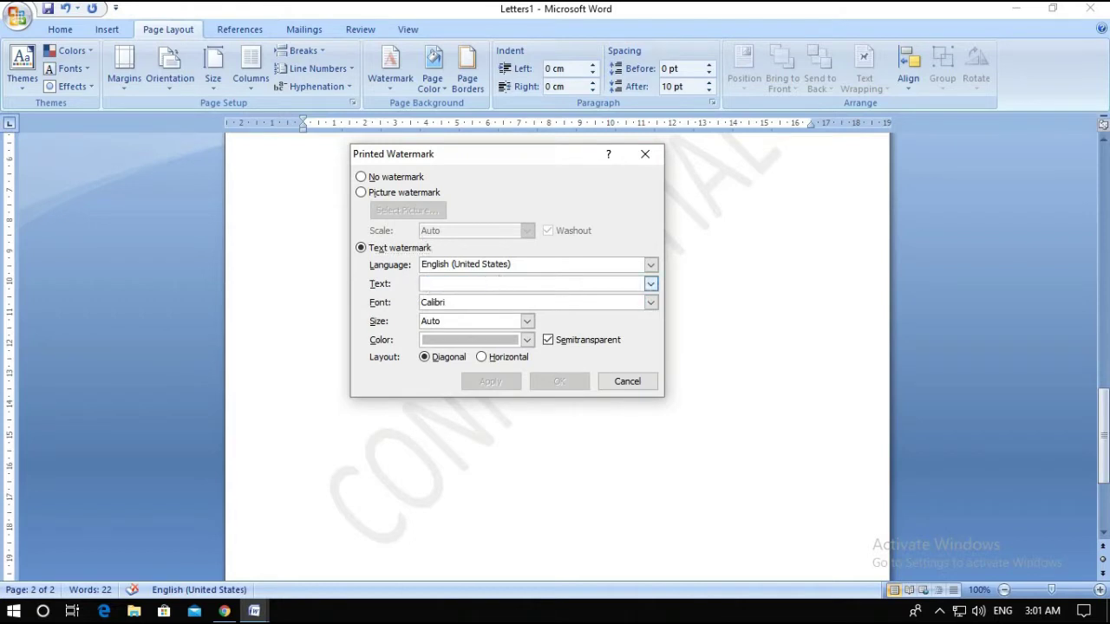
{"action": "type", "text": "Assignment"}
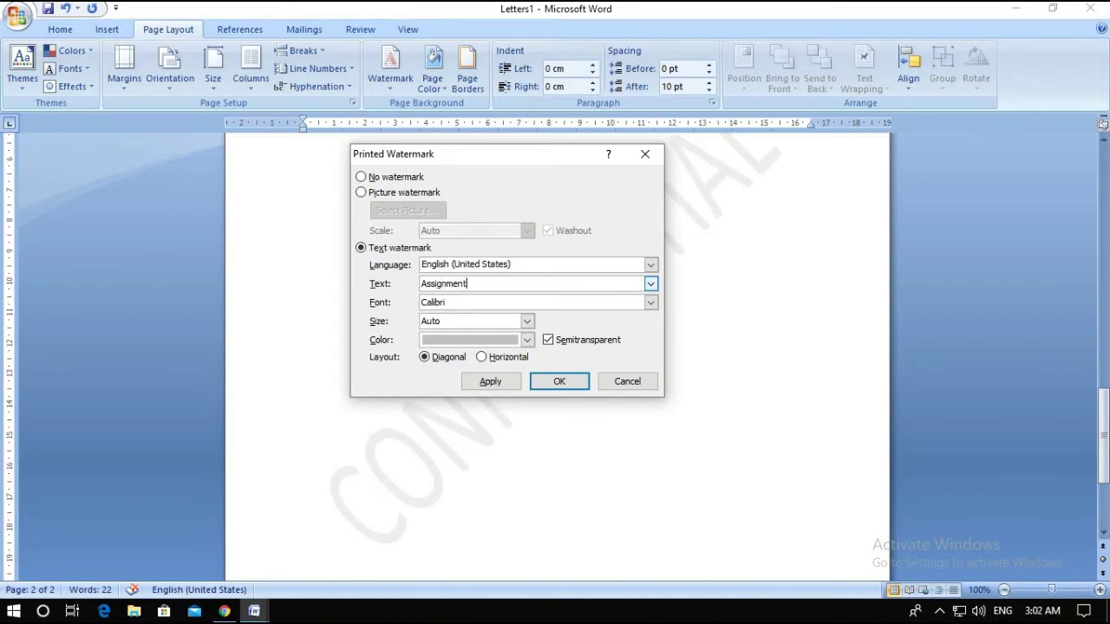
Set the watermark font to Colonna MT
{"action": "left_click", "coordinate": [495, 303]}
{"action": "left_click", "coordinate": [651, 303]}
{"action": "left_click", "coordinate": [459, 351]}
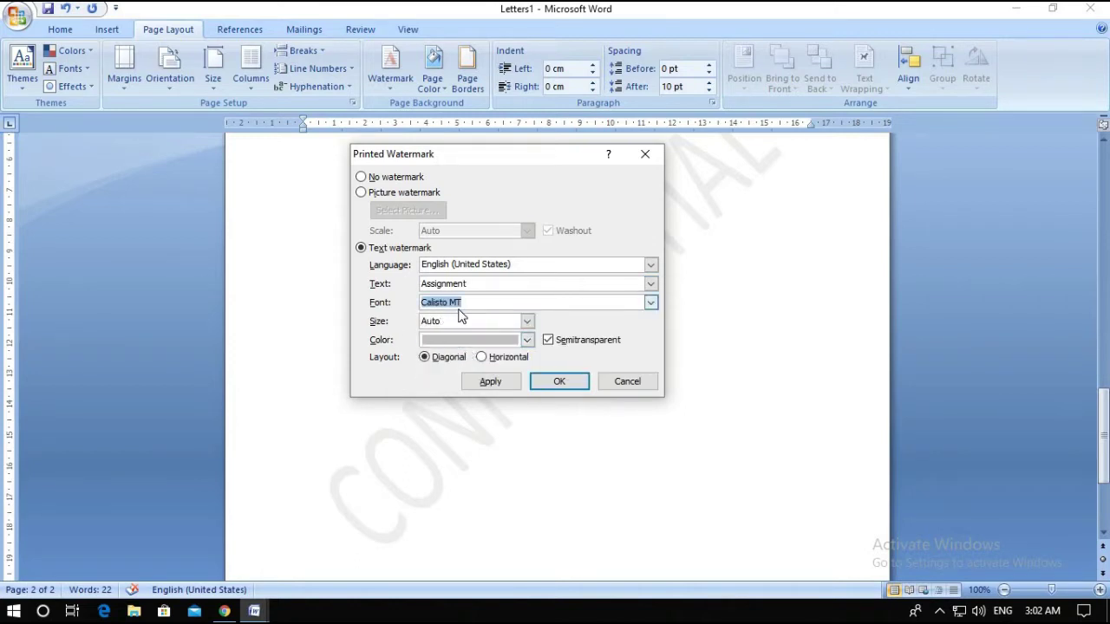
{"action": "left_click", "coordinate": [656, 305]}
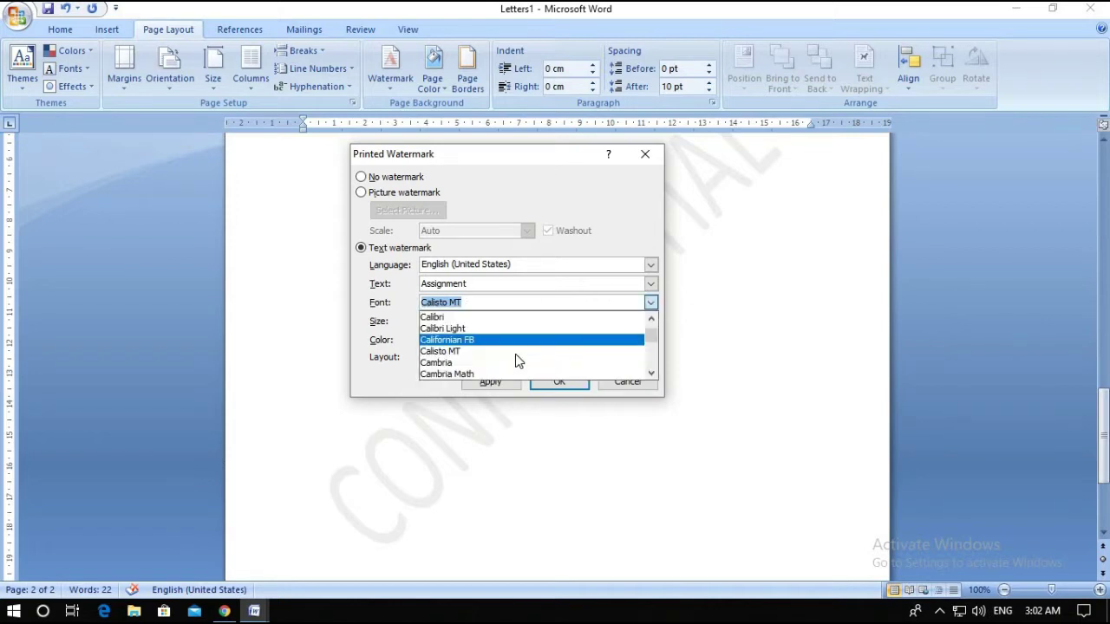
{"action": "scroll", "coordinate": [518, 359], "scroll_direction": "down", "scroll_amount": 2}
{"action": "left_click", "coordinate": [444, 377]}
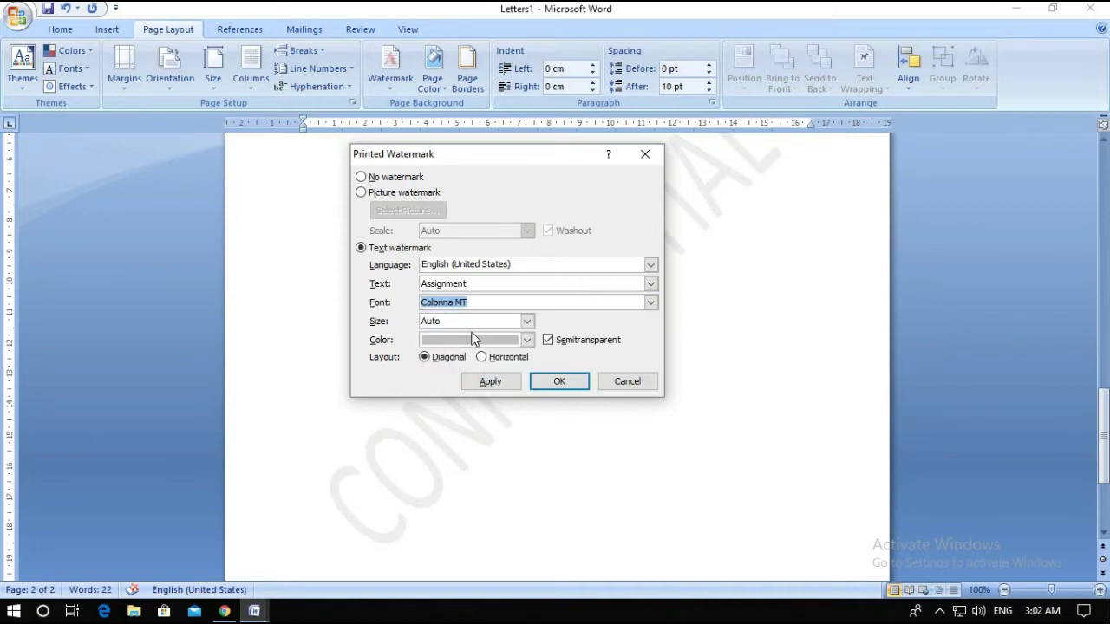
Color the watermark light orange and apply the new Assignment watermark
{"action": "left_click", "coordinate": [528, 343]}
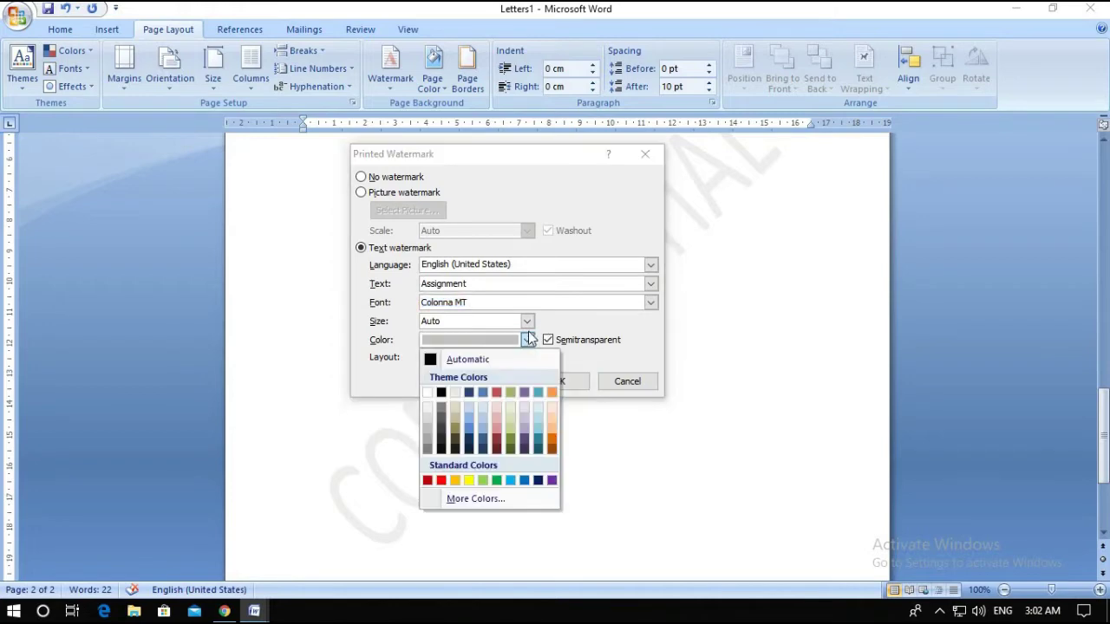
{"action": "left_click", "coordinate": [527, 321]}
{"action": "left_click", "coordinate": [526, 342]}
{"action": "left_click", "coordinate": [552, 430]}
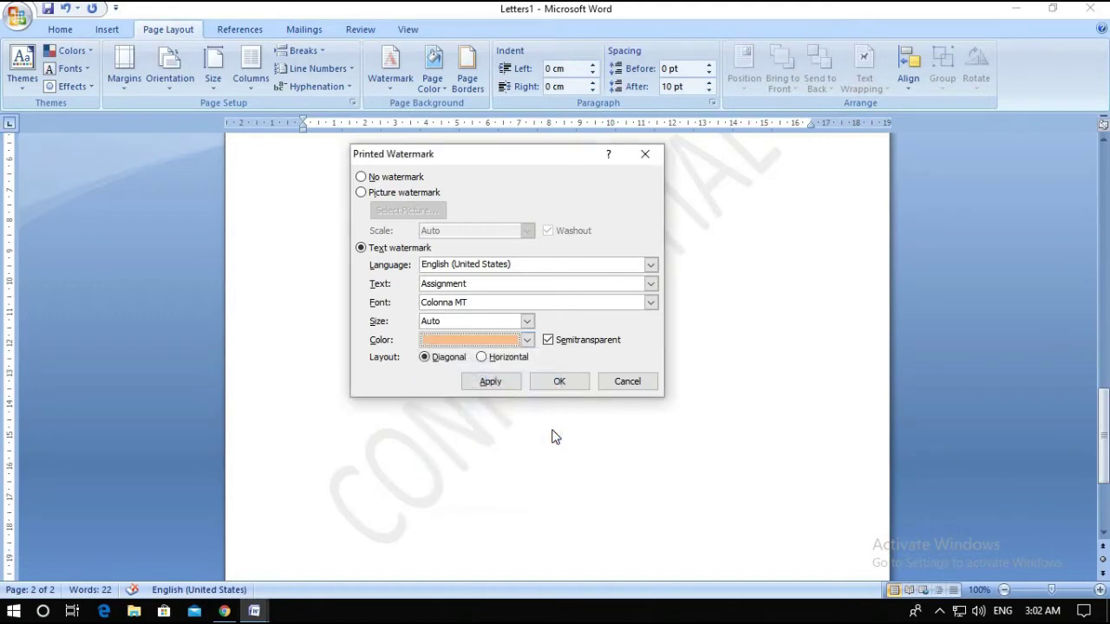
{"action": "left_click", "coordinate": [542, 382]}
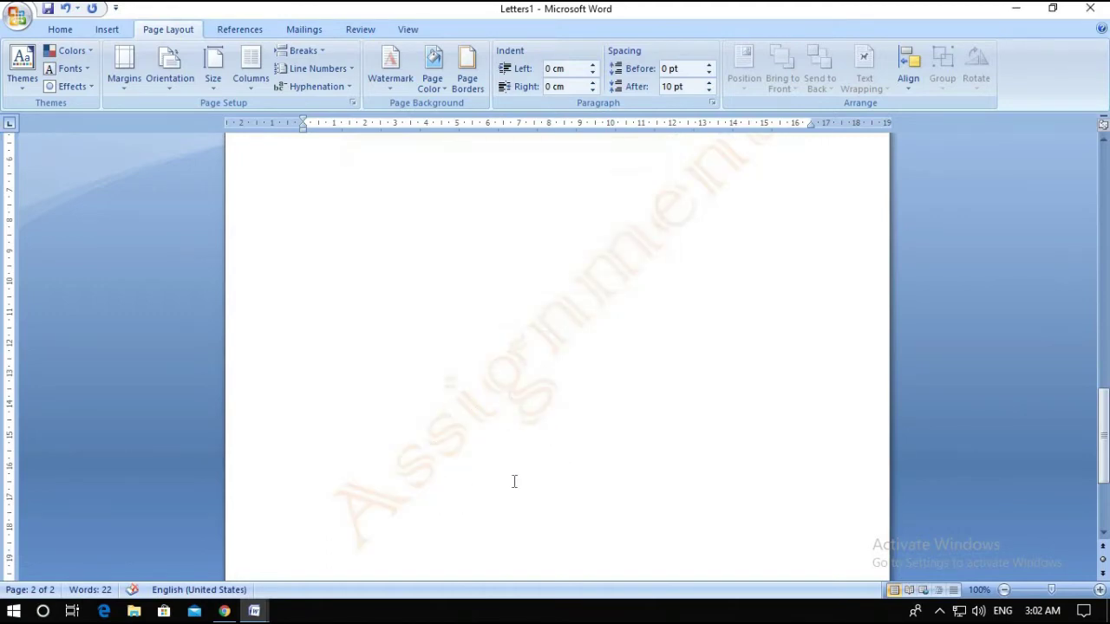
{"action": "scroll", "coordinate": [533, 479], "scroll_direction": "down", "scroll_amount": 3}
{"action": "scroll", "coordinate": [533, 478], "scroll_direction": "up", "scroll_amount": 15}
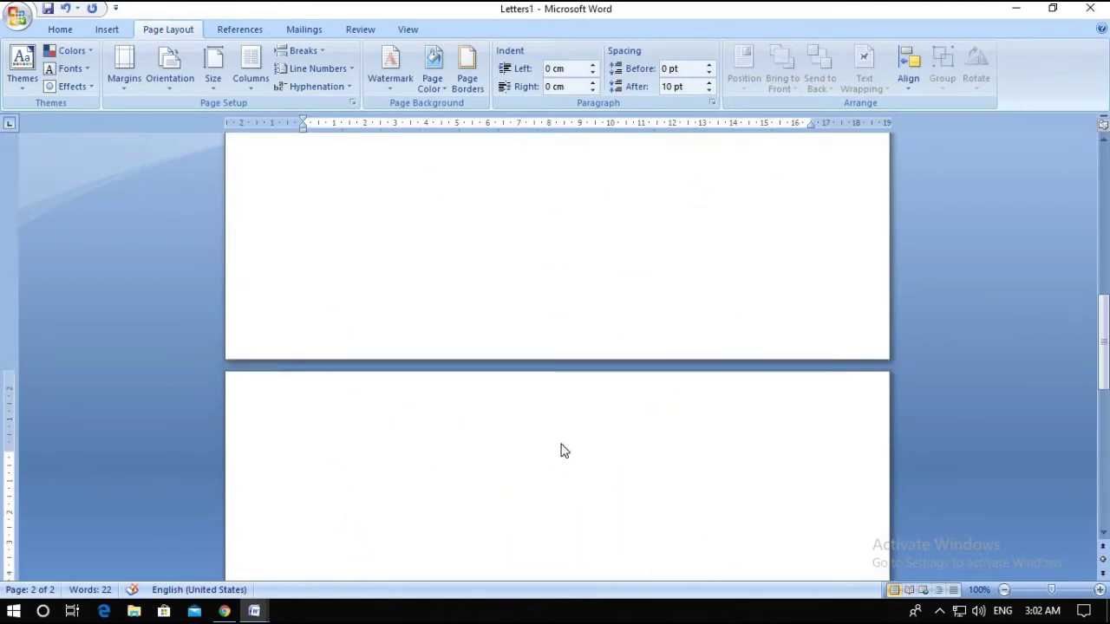
{"action": "scroll", "coordinate": [574, 440], "scroll_direction": "up", "scroll_amount": 5}
{"action": "scroll", "coordinate": [568, 447], "scroll_direction": "down", "scroll_amount": 15}
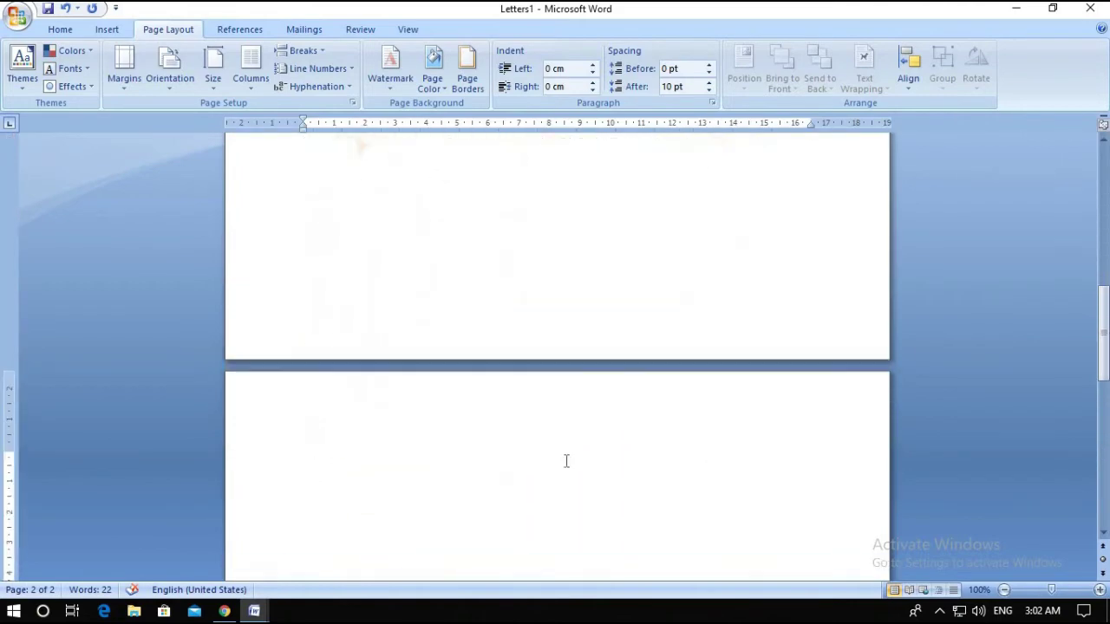
{"action": "scroll", "coordinate": [559, 456], "scroll_direction": "down", "scroll_amount": 5}
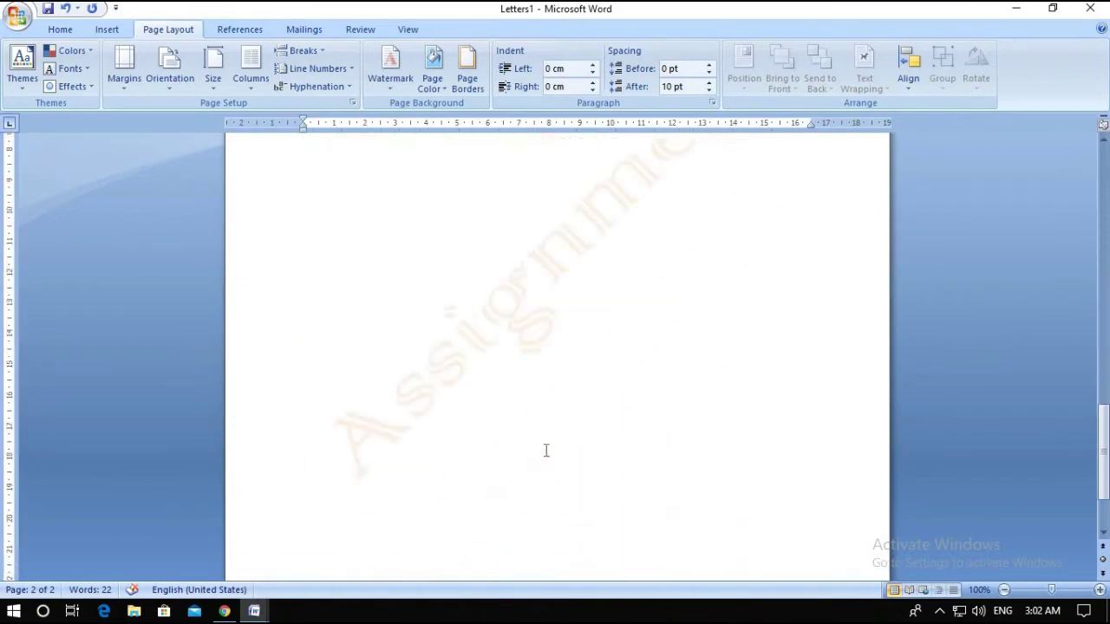
{"action": "left_click", "coordinate": [397, 80]}
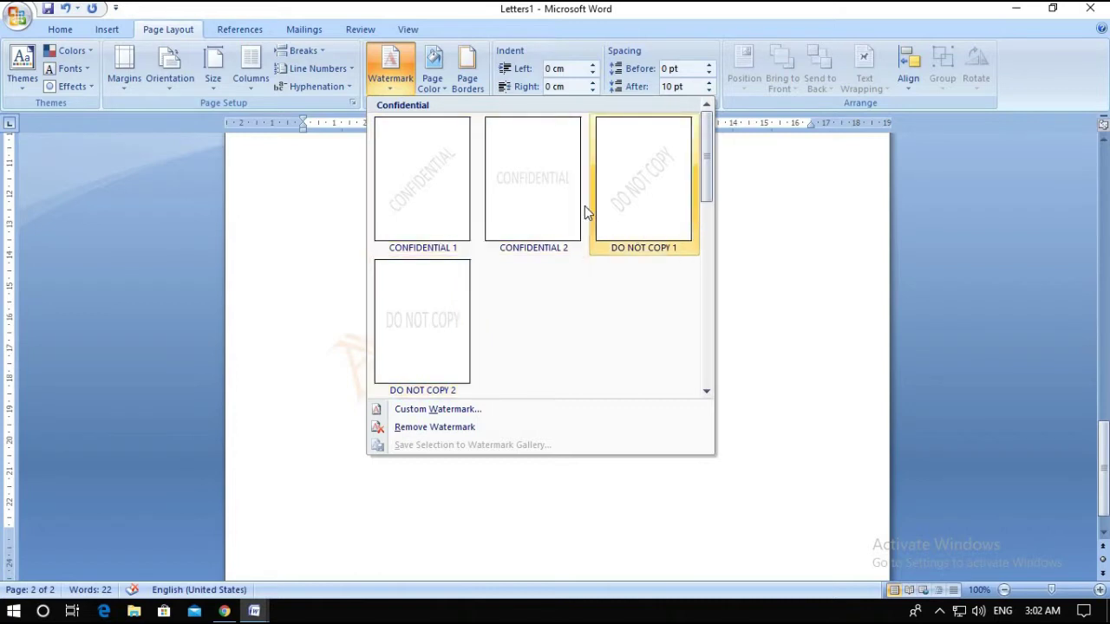
{"action": "left_click", "coordinate": [427, 412]}
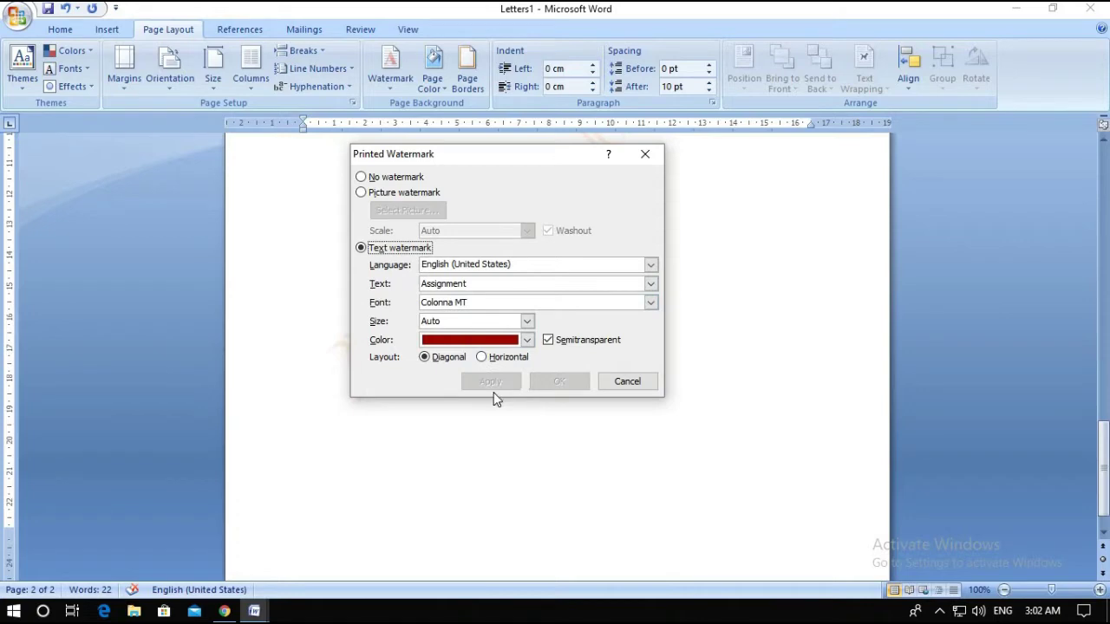
{"action": "left_click", "coordinate": [645, 155]}
{"action": "scroll", "coordinate": [691, 272], "scroll_direction": "up", "scroll_amount": 4}
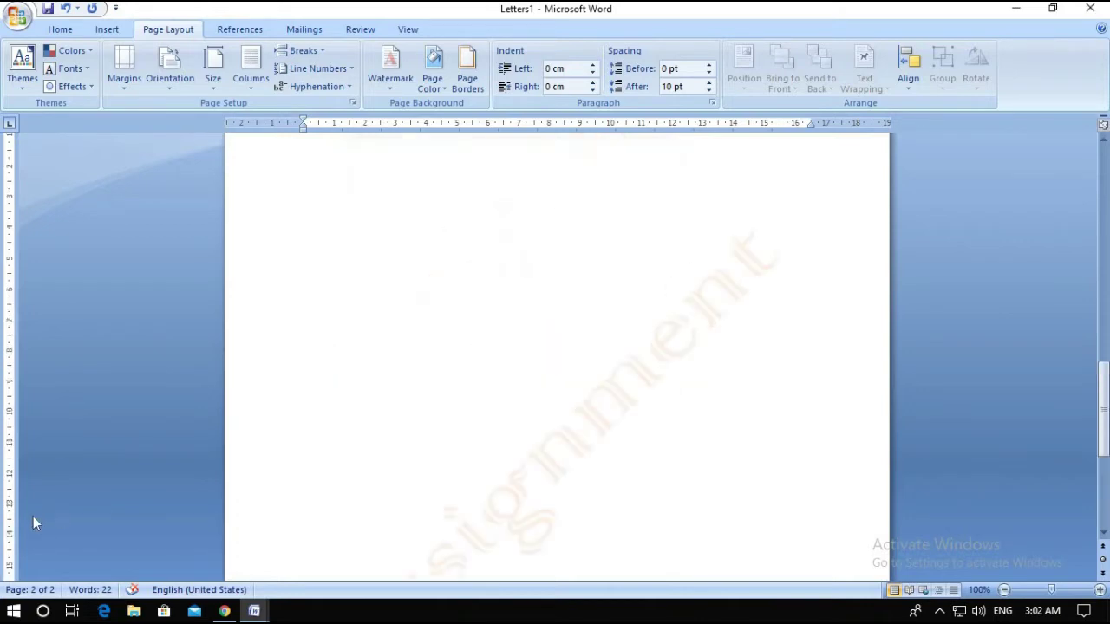
{"action": "left_click", "coordinate": [223, 612]}
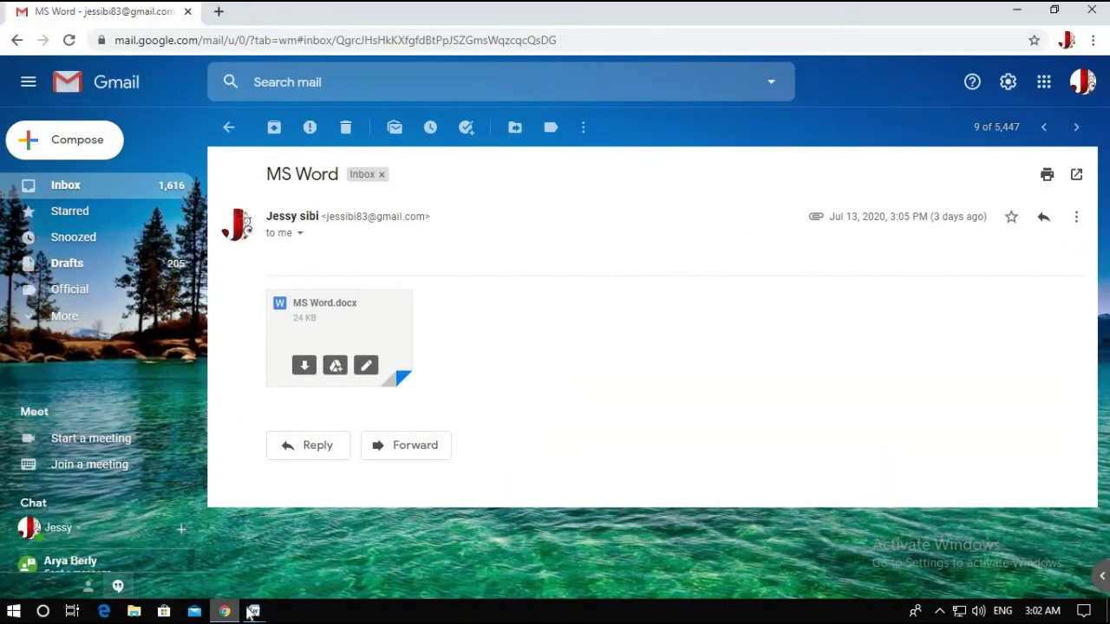
Leave Gmail and bring the MS Word (3) document back to the front
{"action": "mouse_move", "coordinate": [254, 611]}
{"action": "left_click", "coordinate": [410, 563]}
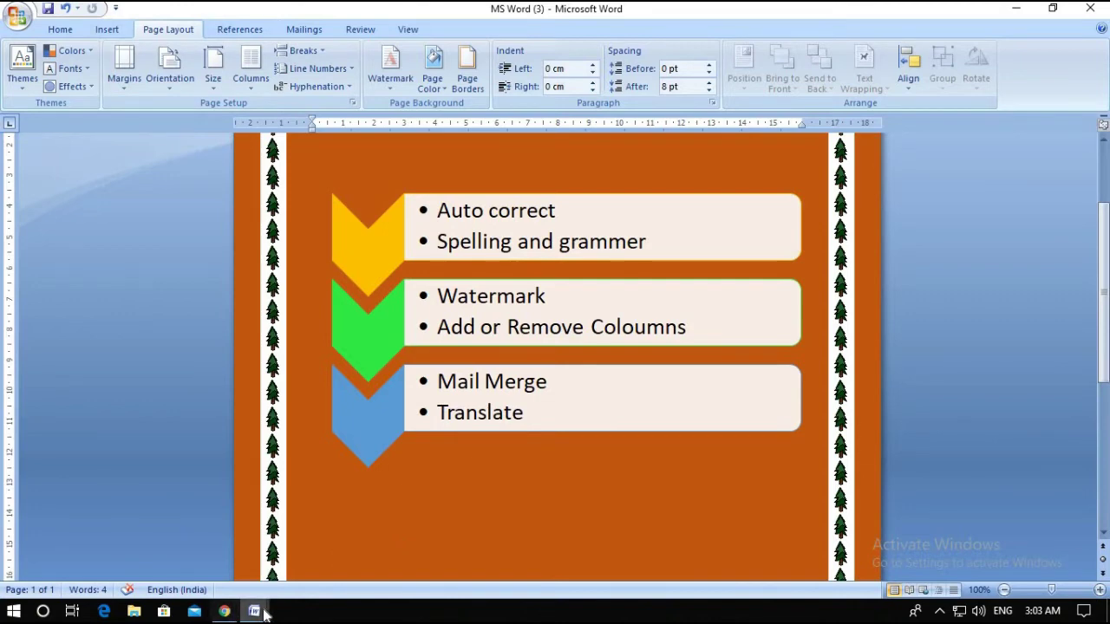
In Document4, delete the final small-font paragraph and its blank line
{"action": "mouse_move", "coordinate": [265, 614]}
{"action": "left_click", "coordinate": [282, 563]}
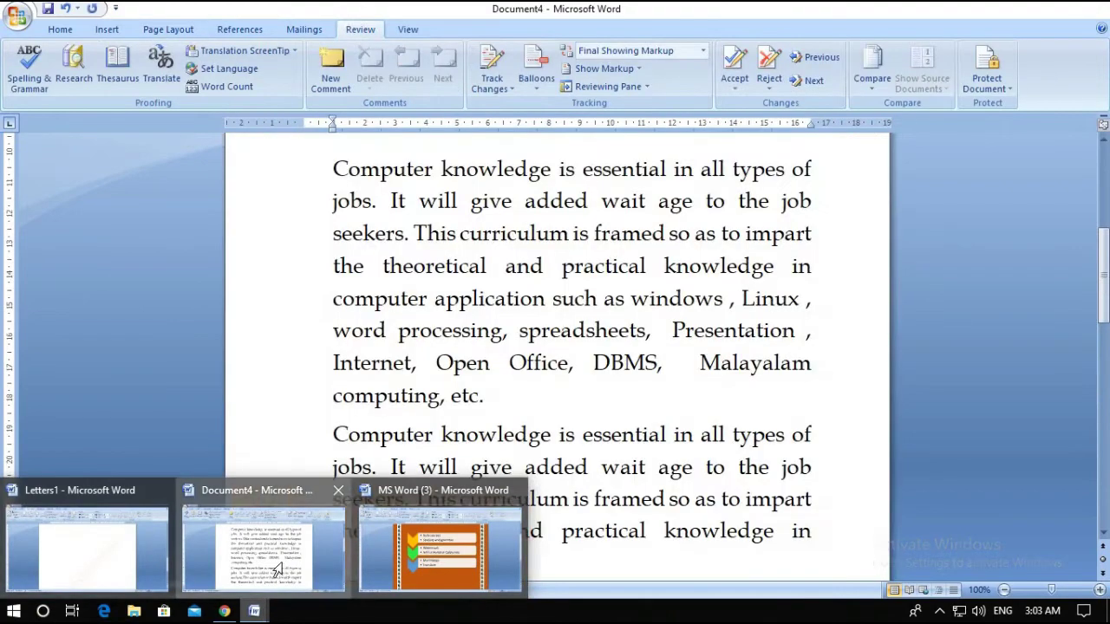
{"action": "scroll", "coordinate": [482, 317], "scroll_direction": "down", "scroll_amount": 2}
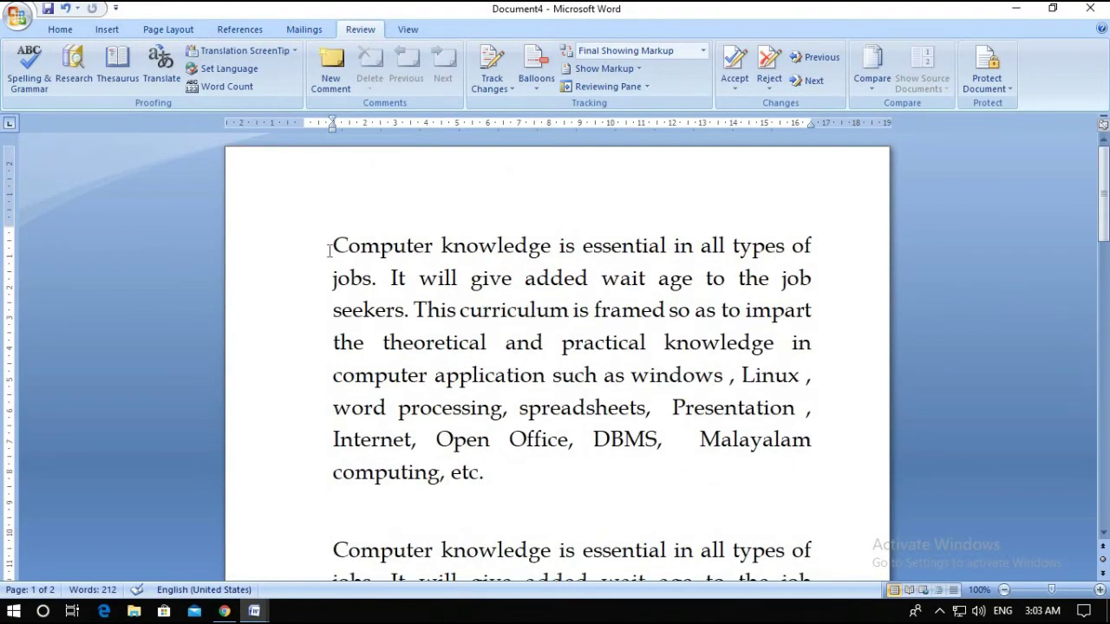
{"action": "left_click_drag", "start_coordinate": [334, 245], "coordinate": [596, 399]}
{"action": "scroll", "coordinate": [535, 428], "scroll_direction": "up", "scroll_amount": 3}
{"action": "left_click_drag", "start_coordinate": [328, 371], "coordinate": [347, 390]}
{"action": "key", "text": "Delete"}
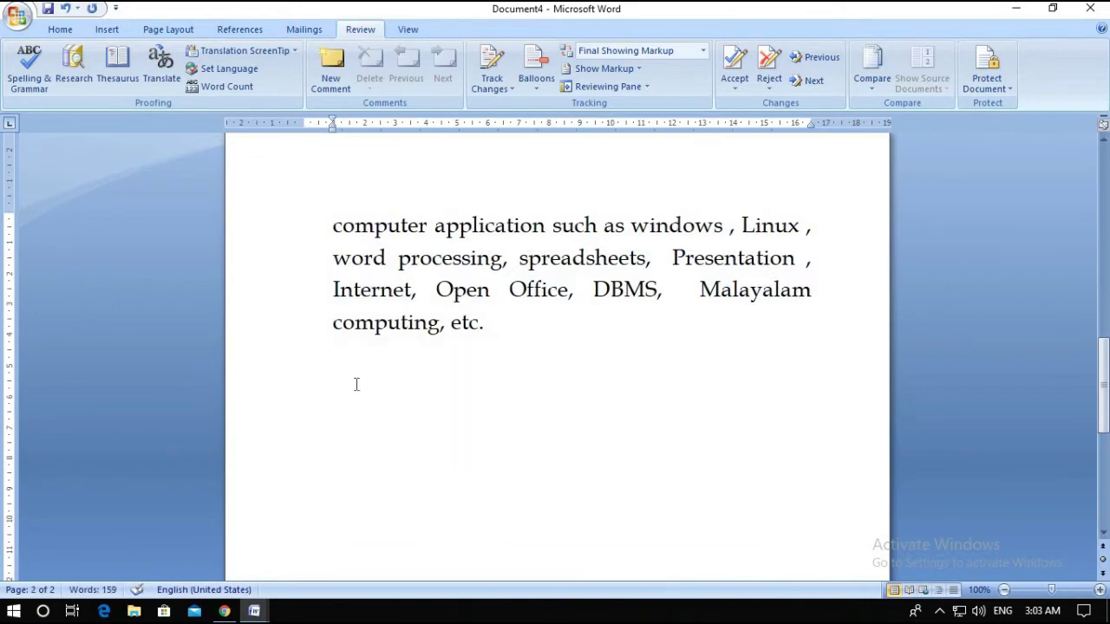
Select all of Document4's text, now 159 words
{"action": "key", "text": "ctrl+a"}
{"action": "scroll", "coordinate": [580, 376], "scroll_direction": "up", "scroll_amount": 3}
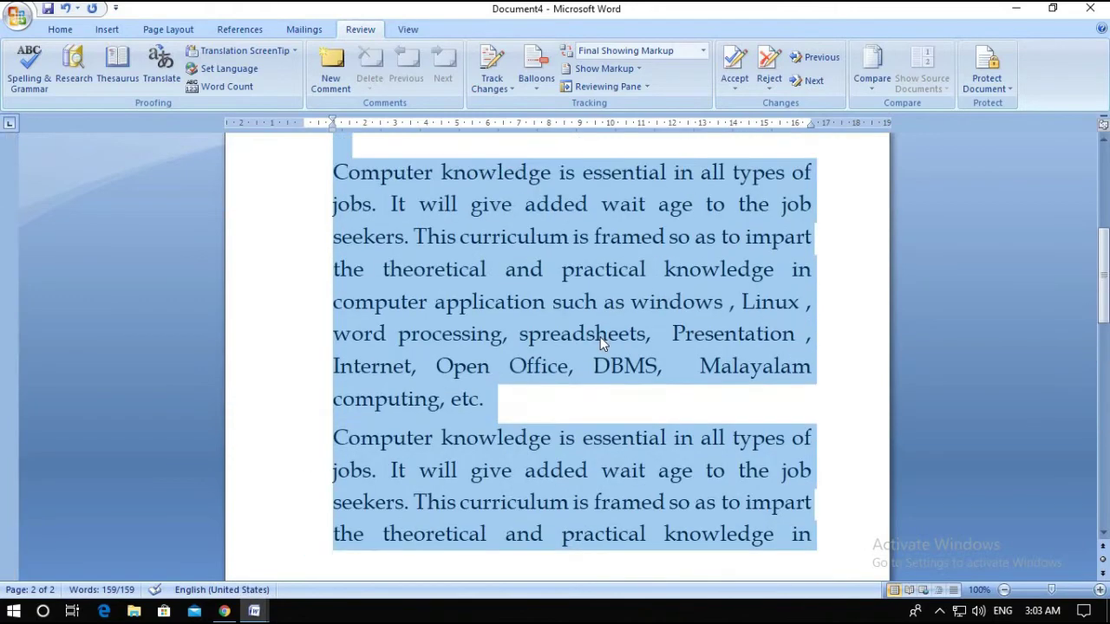
{"action": "scroll", "coordinate": [603, 338], "scroll_direction": "up", "scroll_amount": 5}
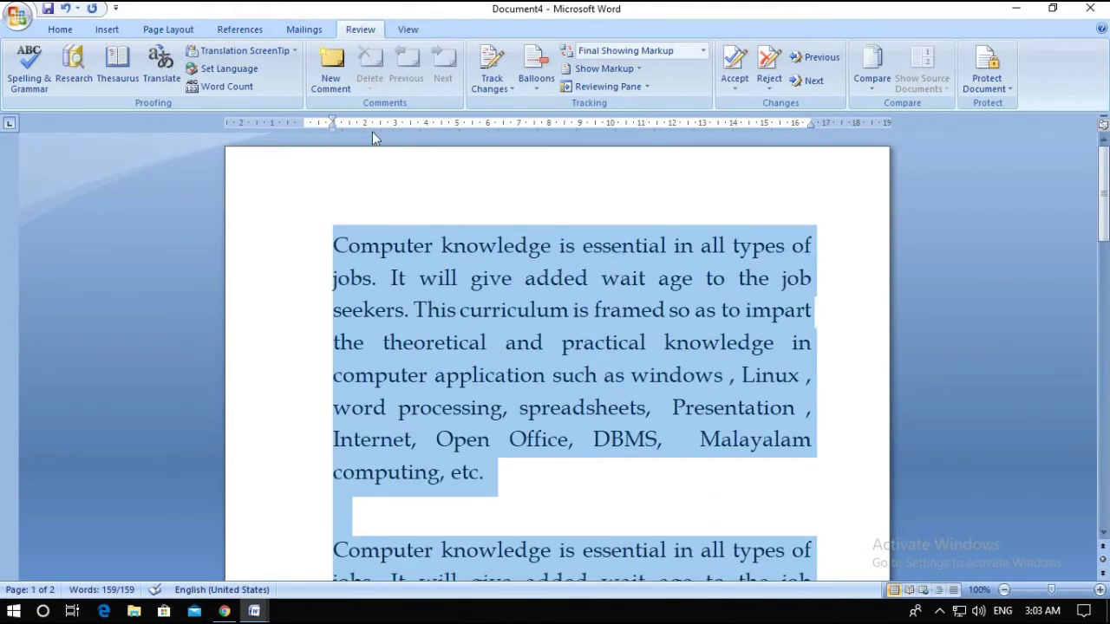
Lay out the Computer knowledge text in two columns from Page Layout > Columns
{"action": "left_click", "coordinate": [177, 33]}
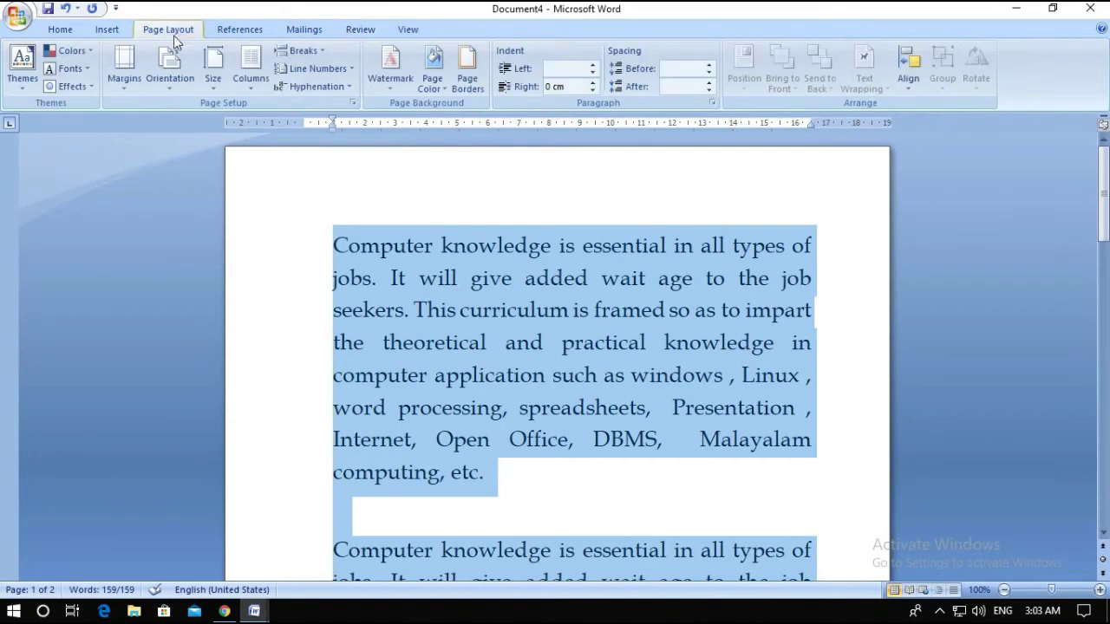
{"action": "left_click", "coordinate": [252, 78]}
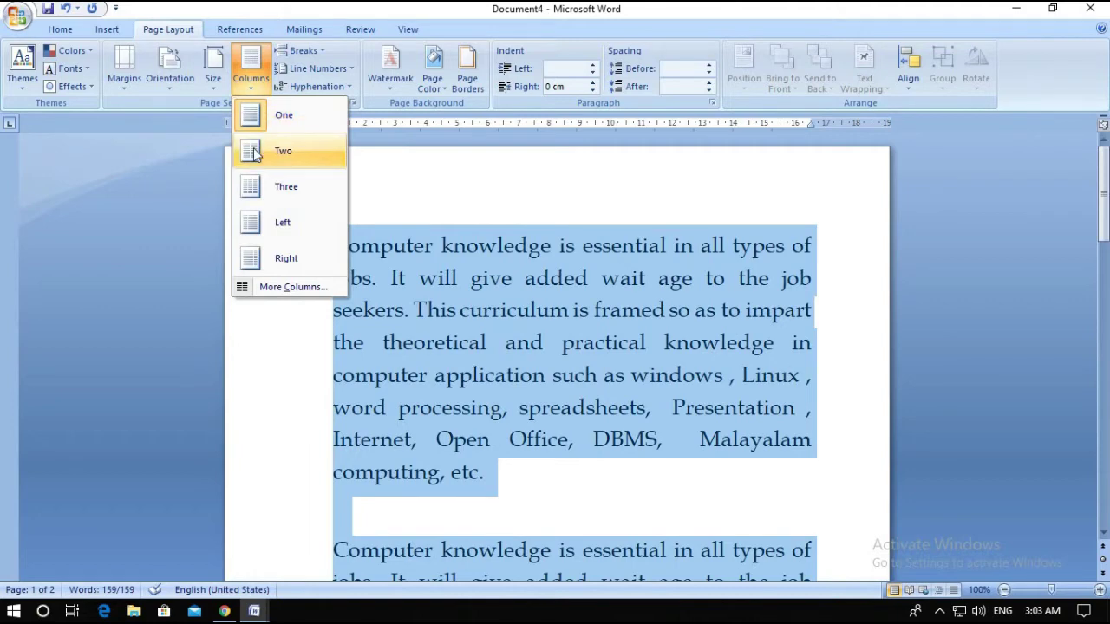
{"action": "left_click", "coordinate": [252, 153]}
{"action": "scroll", "coordinate": [637, 378], "scroll_direction": "down", "scroll_amount": 4}
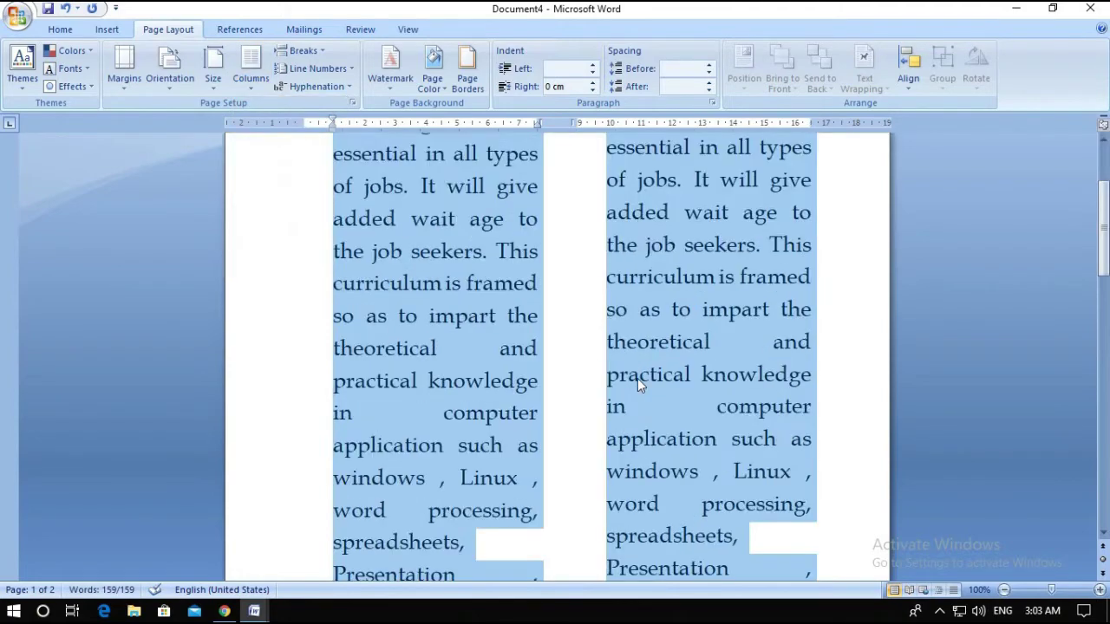
{"action": "scroll", "coordinate": [628, 397], "scroll_direction": "down", "scroll_amount": 10}
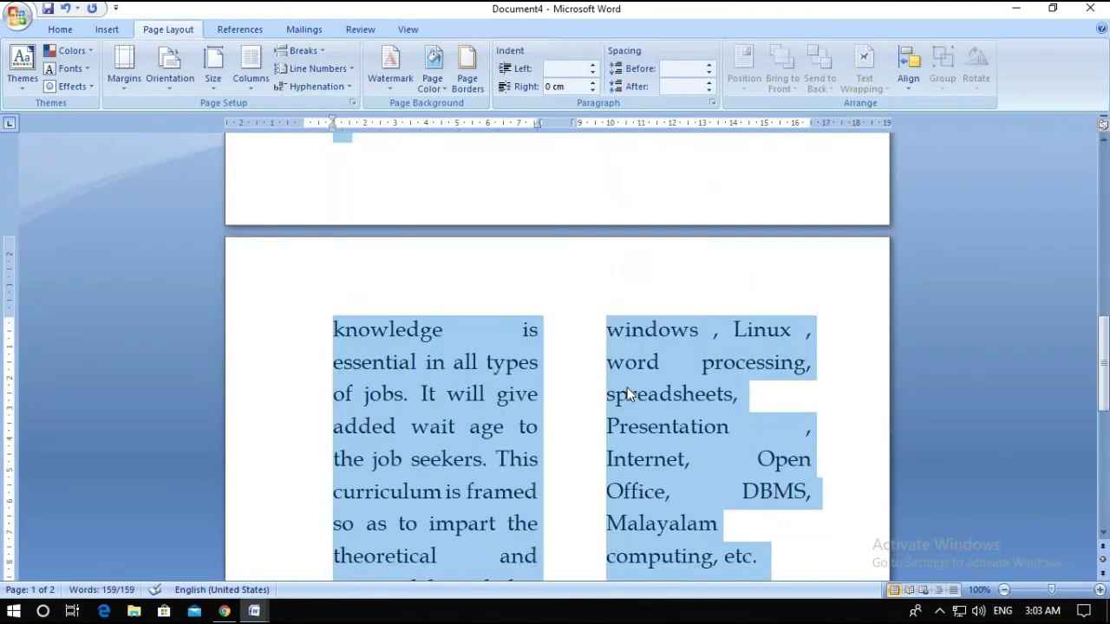
{"action": "scroll", "coordinate": [631, 393], "scroll_direction": "up", "scroll_amount": 10}
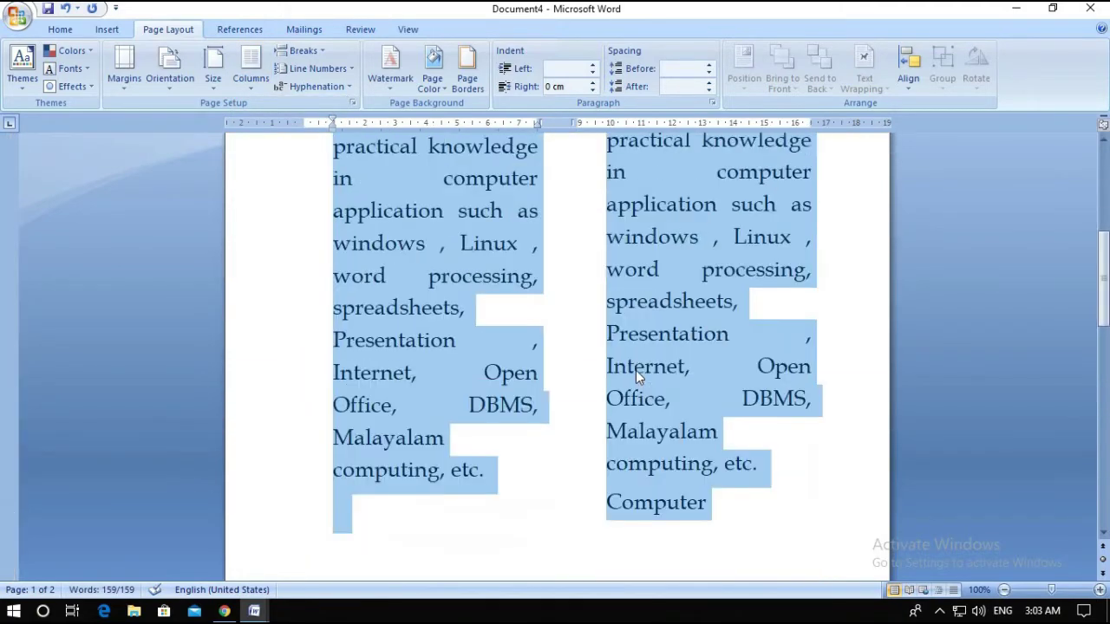
{"action": "scroll", "coordinate": [636, 369], "scroll_direction": "up", "scroll_amount": 3}
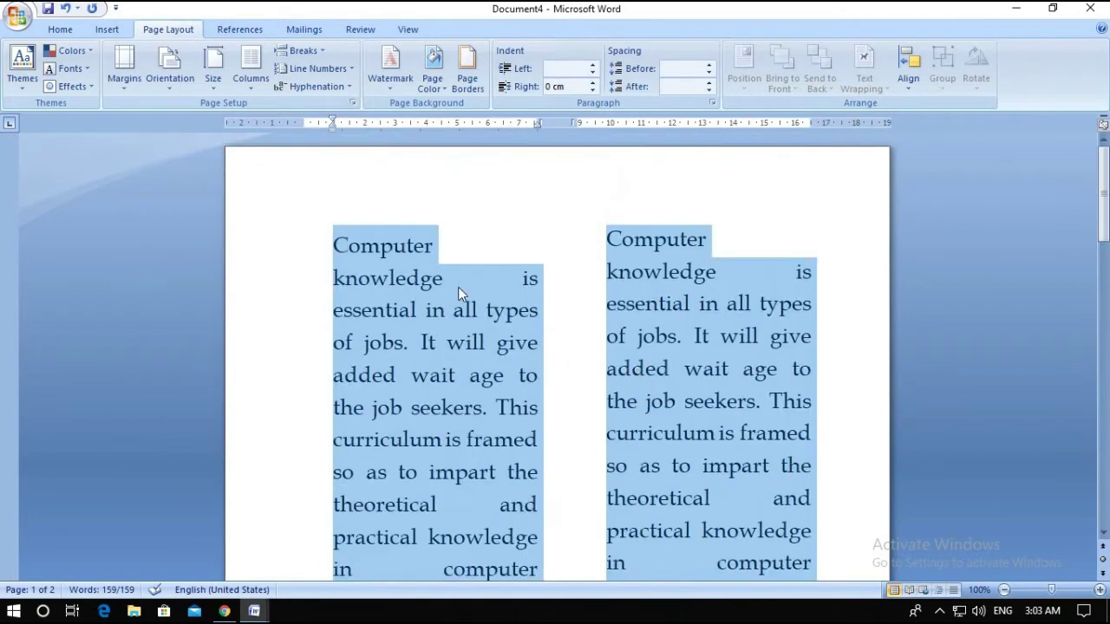
Reflow the text into three columns
{"action": "left_click", "coordinate": [253, 71]}
{"action": "left_click", "coordinate": [269, 189]}
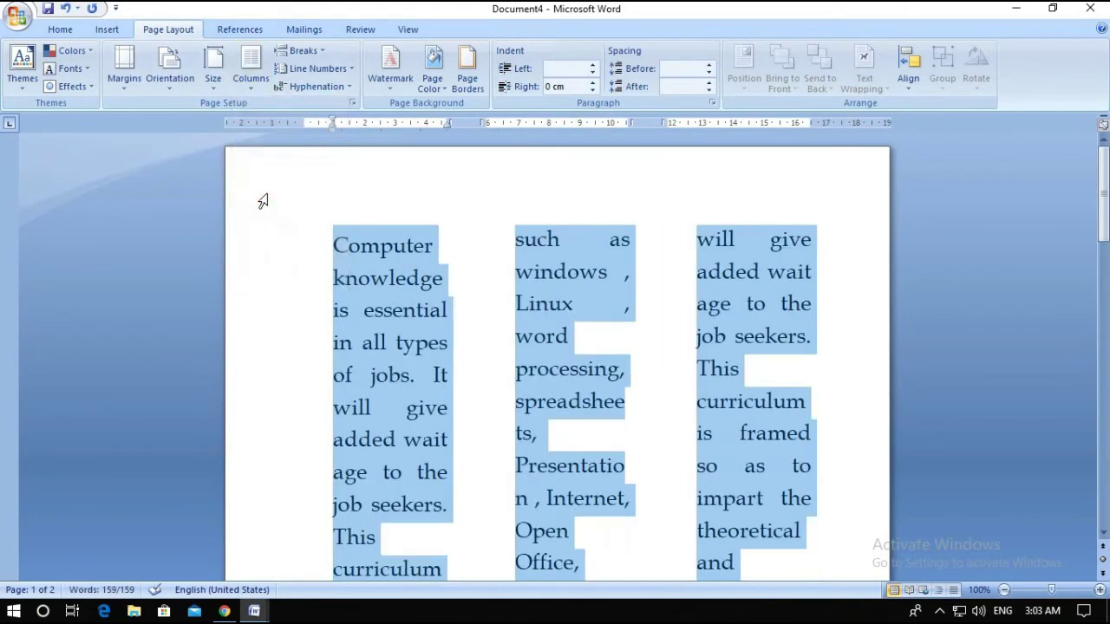
{"action": "left_click", "coordinate": [251, 74]}
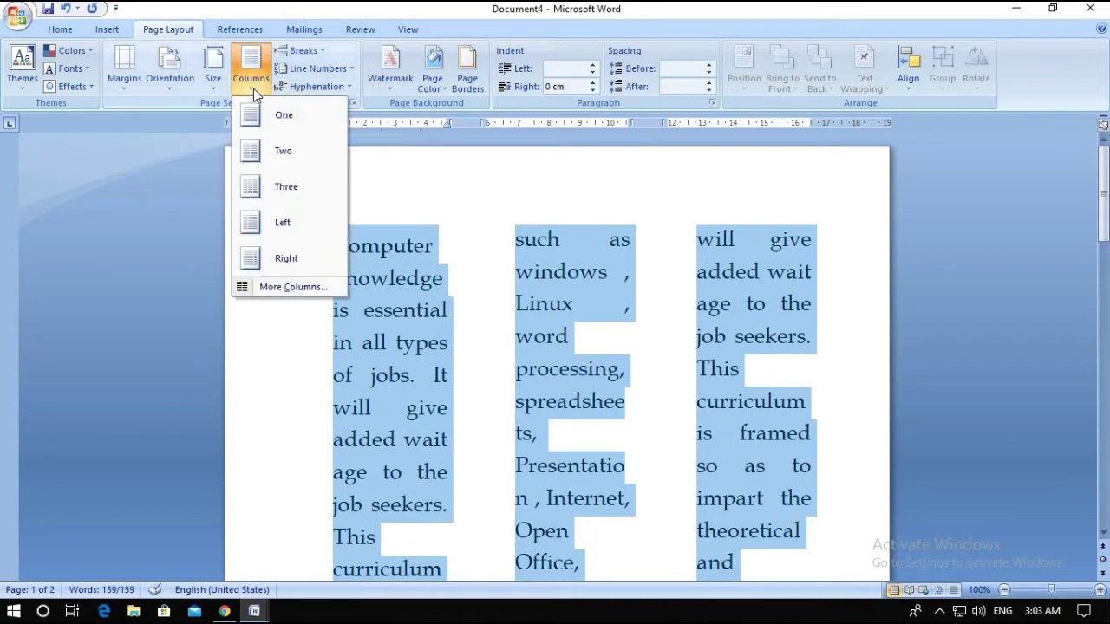
Use More Columns to set 2 equal-width columns of 7.63 cm each
{"action": "left_click", "coordinate": [270, 289]}
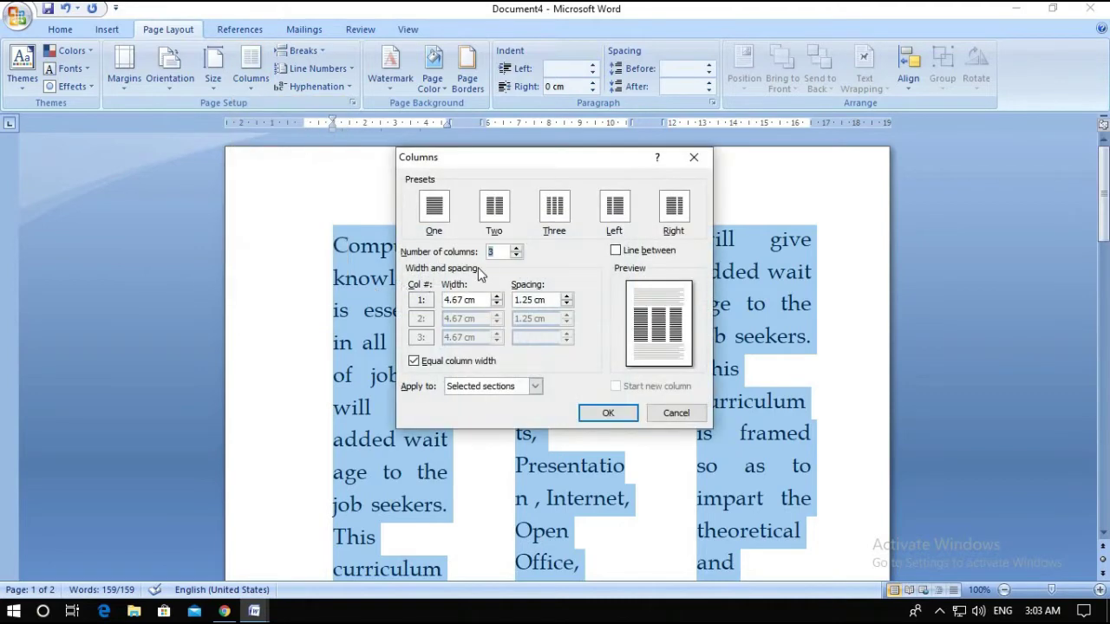
{"action": "left_click", "coordinate": [516, 248]}
{"action": "left_click", "coordinate": [516, 248]}
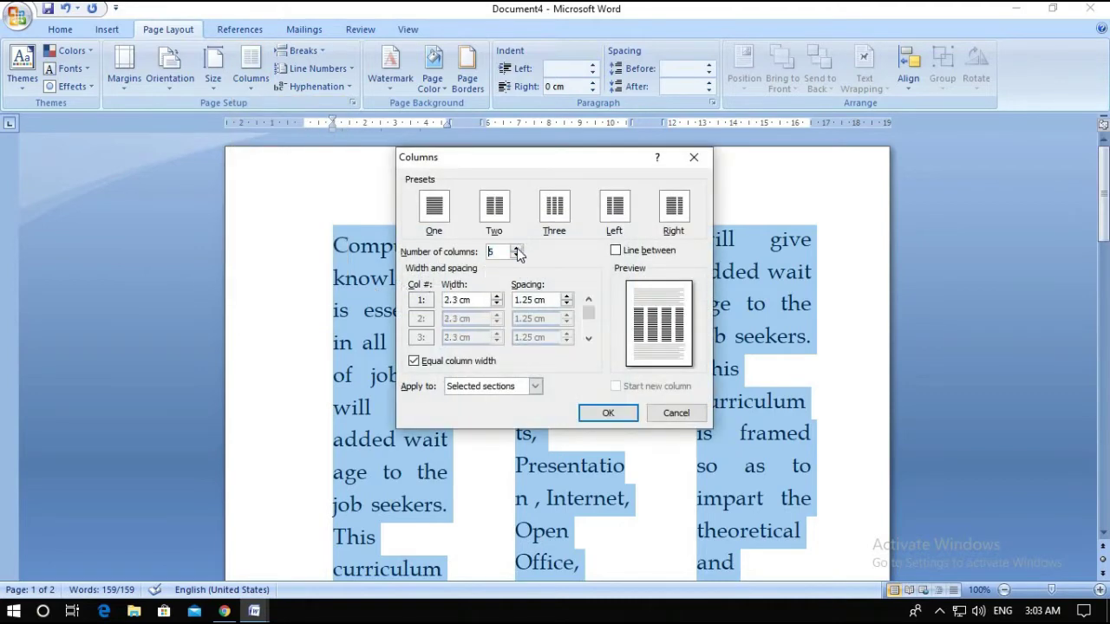
{"action": "left_click", "coordinate": [516, 255]}
{"action": "left_click", "coordinate": [516, 256]}
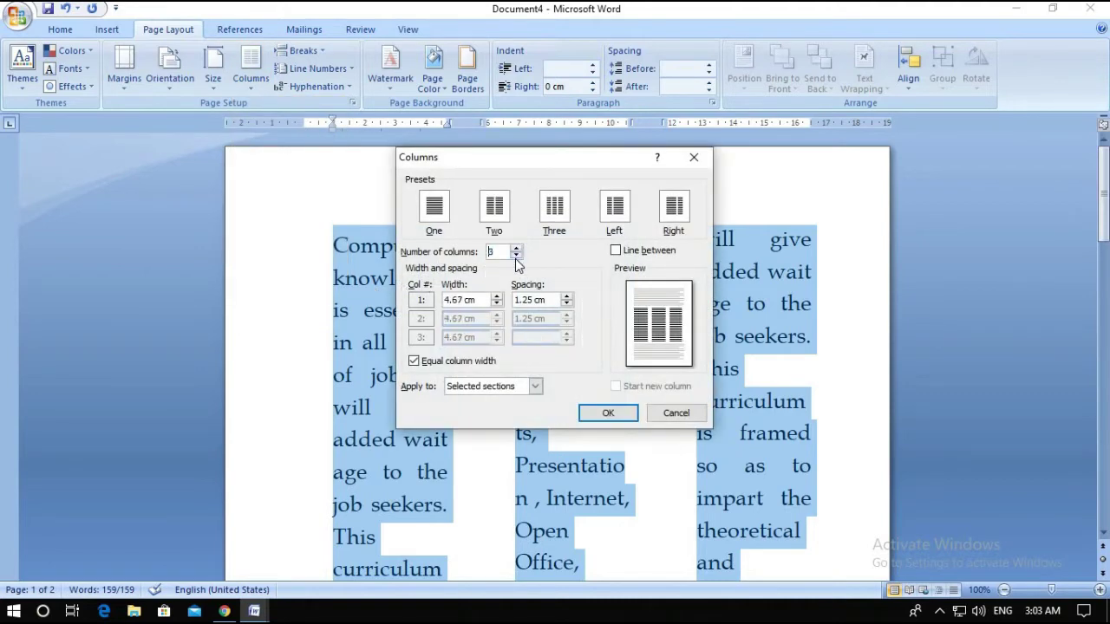
{"action": "left_click", "coordinate": [515, 255]}
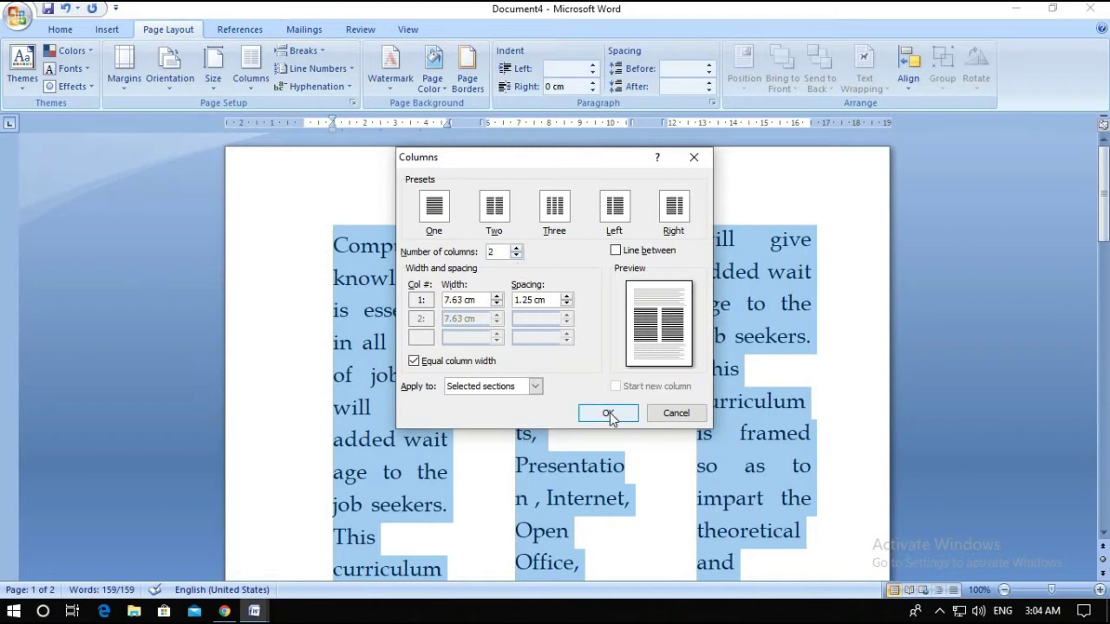
{"action": "left_click", "coordinate": [609, 413]}
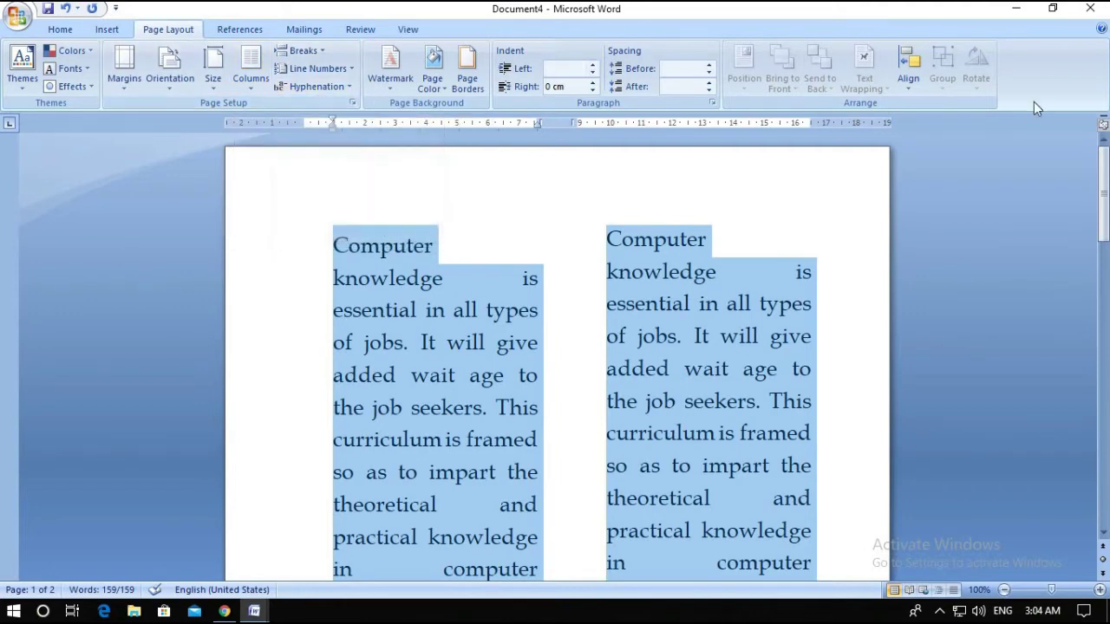
Deselect the text and switch over to the MS Word (3) document
{"action": "left_click", "coordinate": [546, 382]}
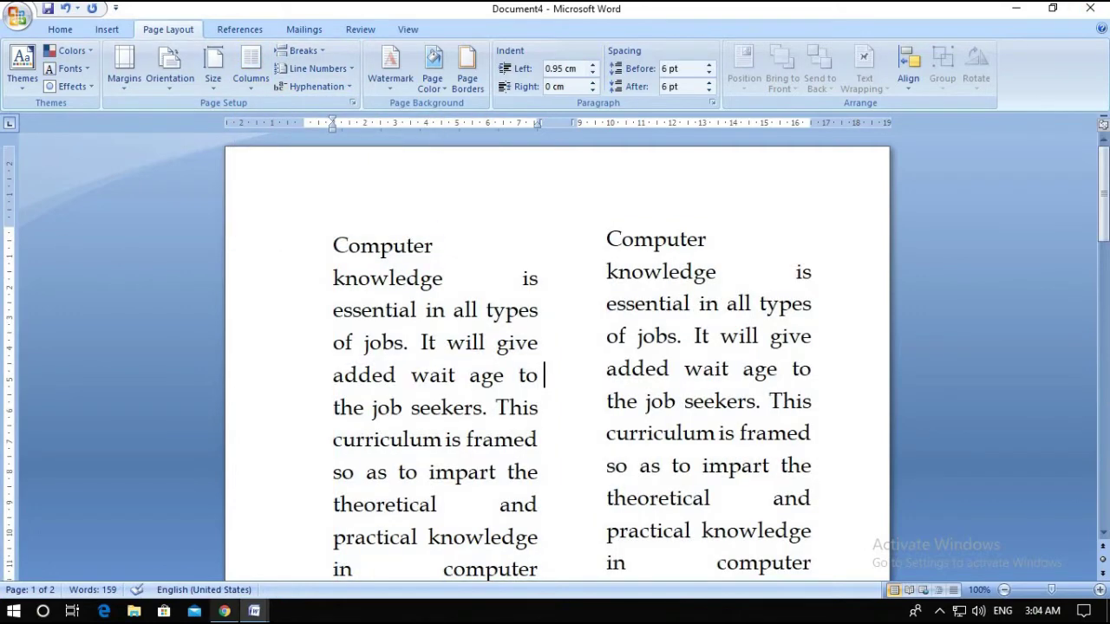
{"action": "mouse_move", "coordinate": [257, 613]}
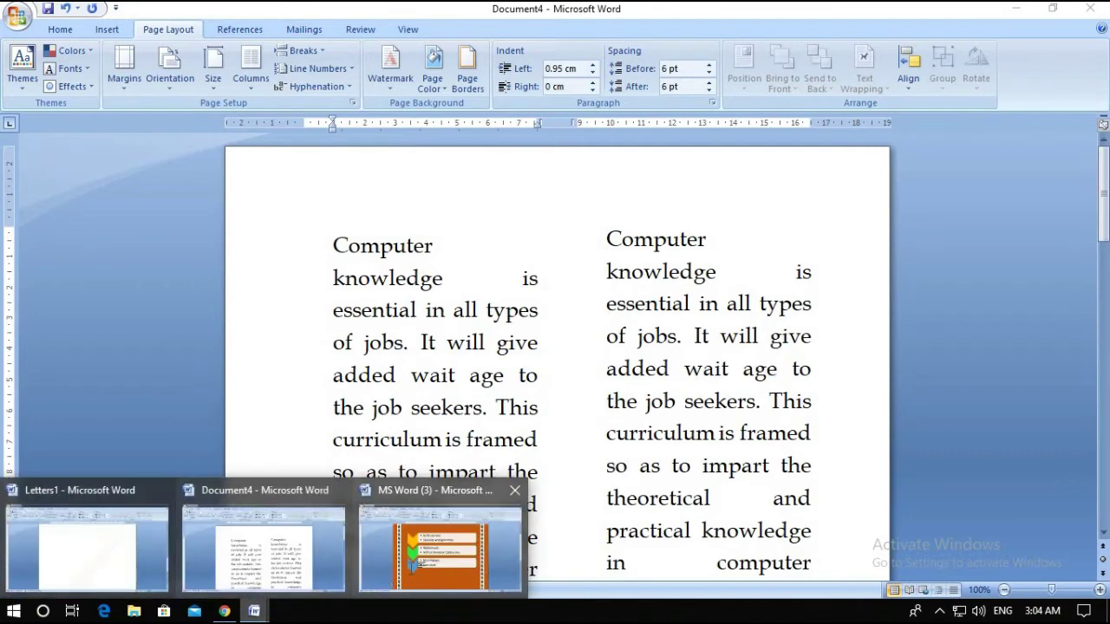
{"action": "left_click", "coordinate": [441, 546]}
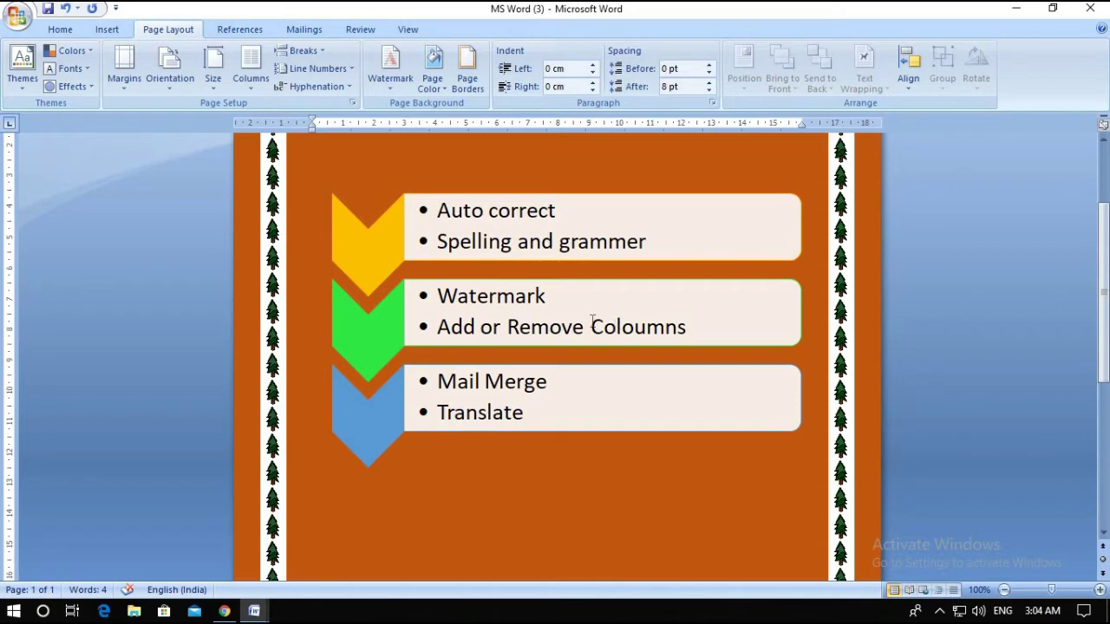
Set Document4's text back to one column, then return to MS Word (3)
{"action": "left_click", "coordinate": [251, 86]}
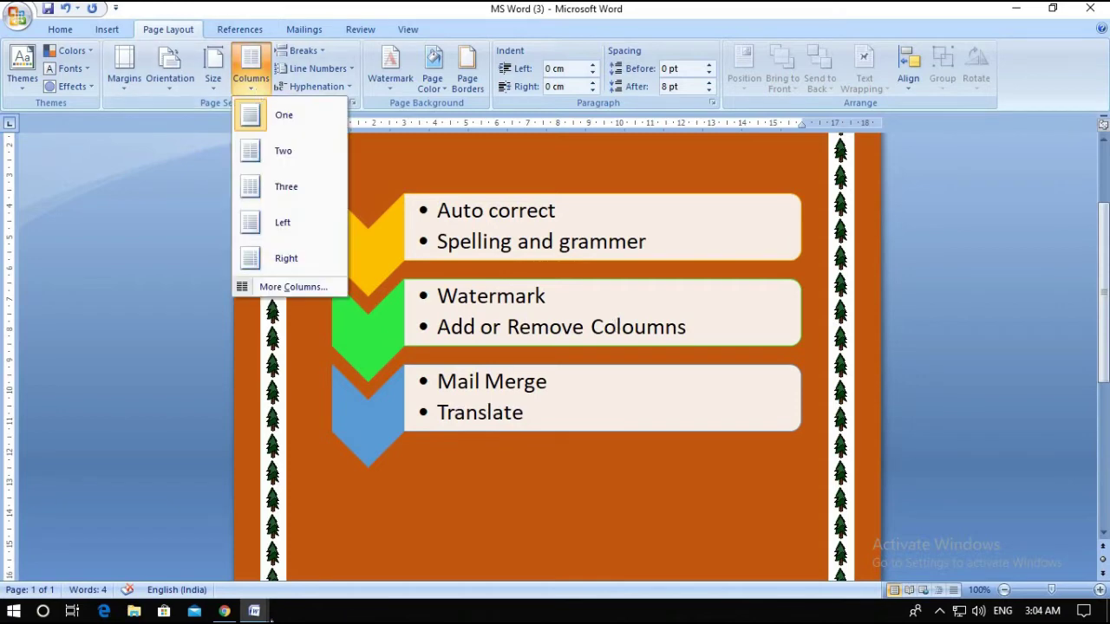
{"action": "left_click", "coordinate": [254, 611]}
{"action": "left_click", "coordinate": [244, 562]}
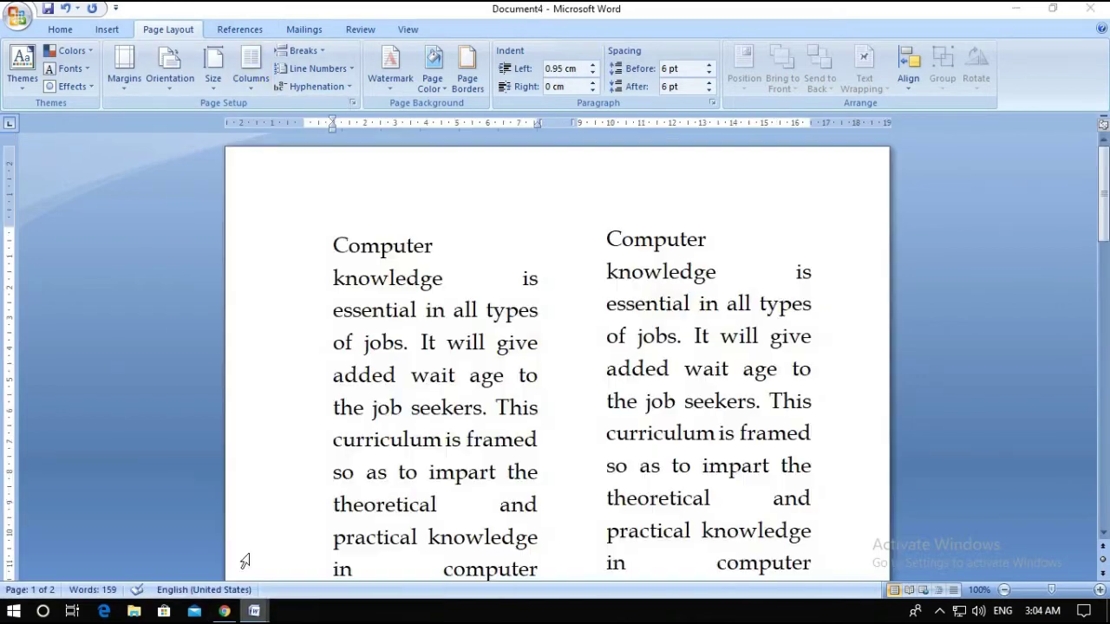
{"action": "left_click", "coordinate": [252, 83]}
{"action": "left_click", "coordinate": [268, 116]}
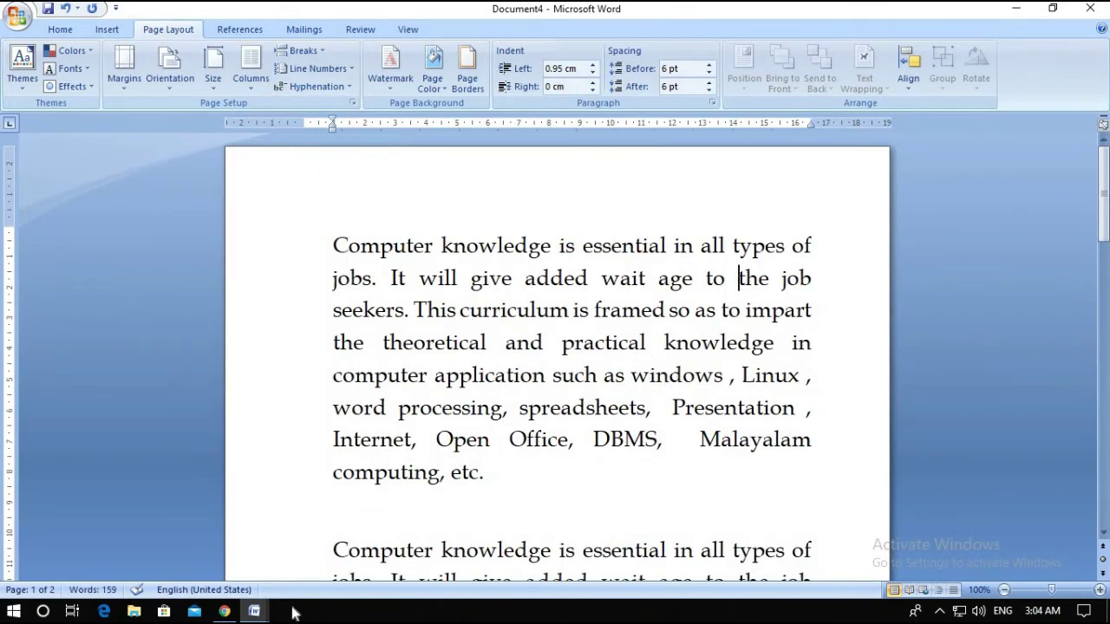
{"action": "mouse_move", "coordinate": [254, 611]}
{"action": "left_click", "coordinate": [431, 567]}
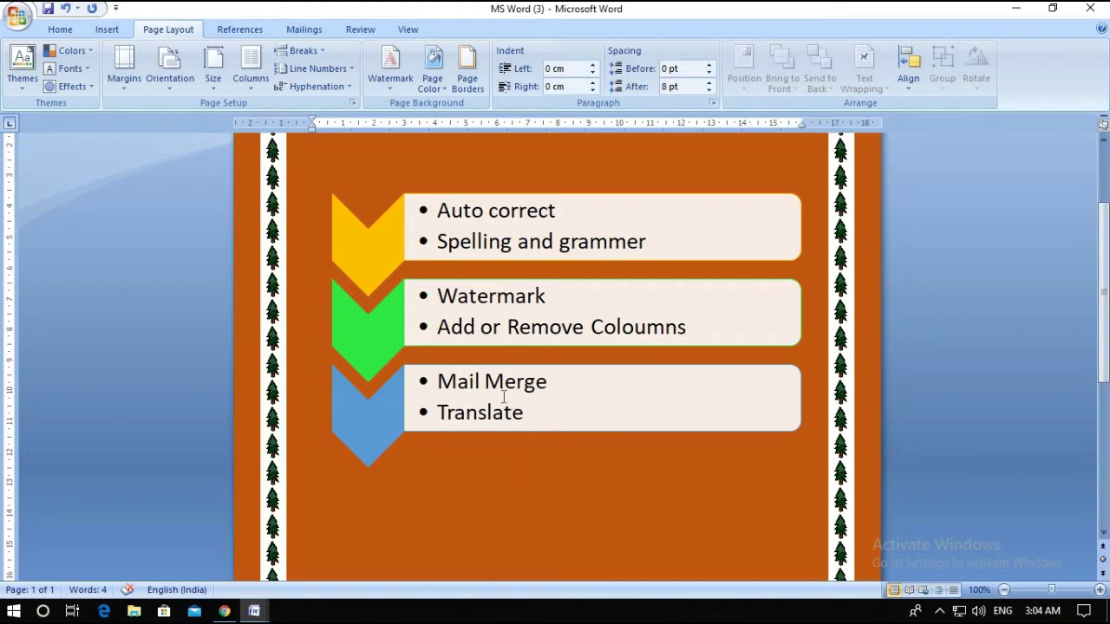
Look over the Mailings and Review tabs and the word count, then return to Document4
{"action": "left_click", "coordinate": [305, 32]}
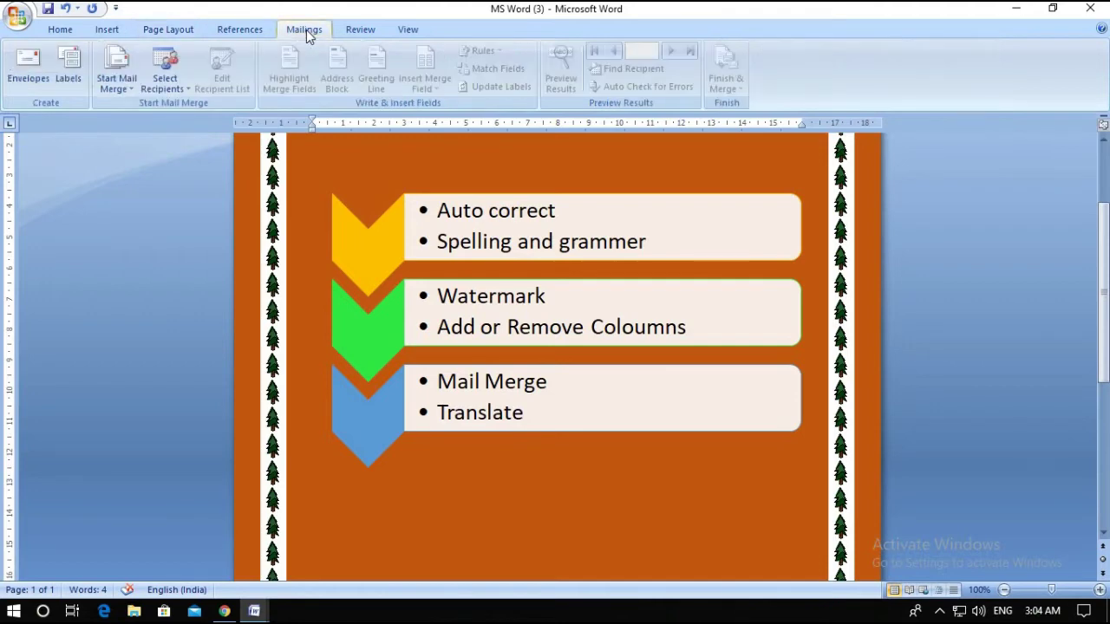
{"action": "left_click", "coordinate": [360, 31]}
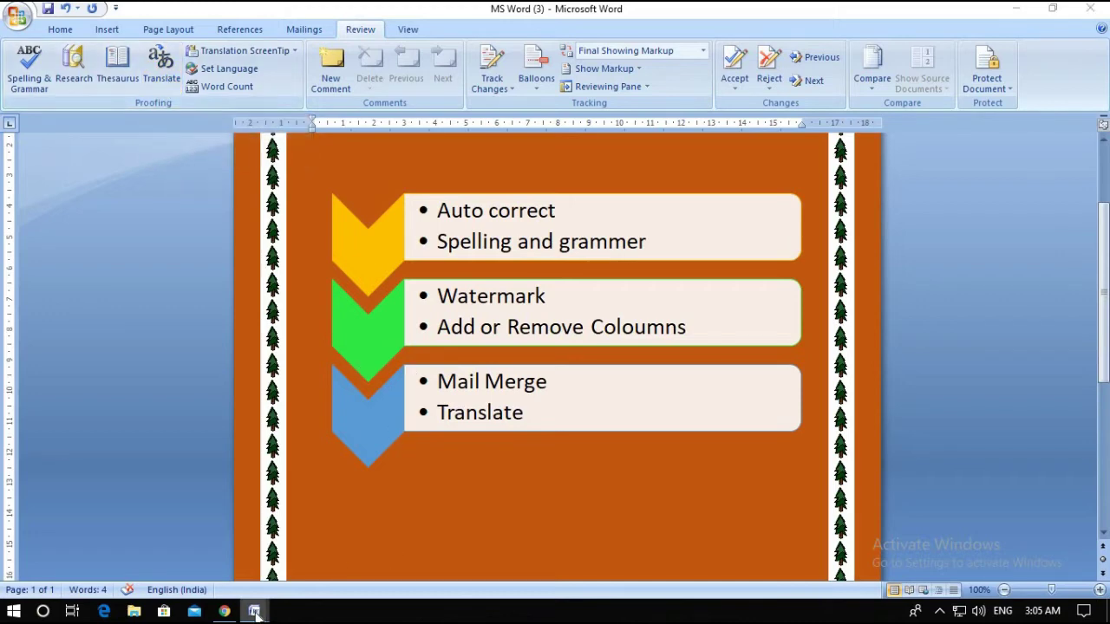
{"action": "mouse_move", "coordinate": [254, 611]}
{"action": "mouse_move", "coordinate": [254, 587]}
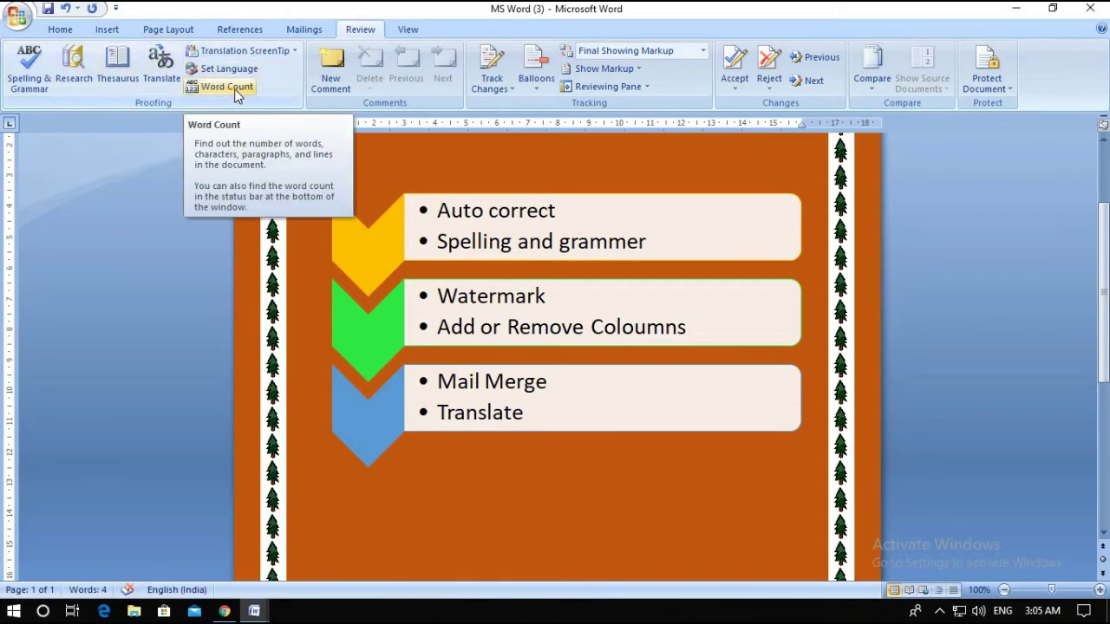
{"action": "left_click", "coordinate": [227, 86]}
{"action": "left_click", "coordinate": [634, 211]}
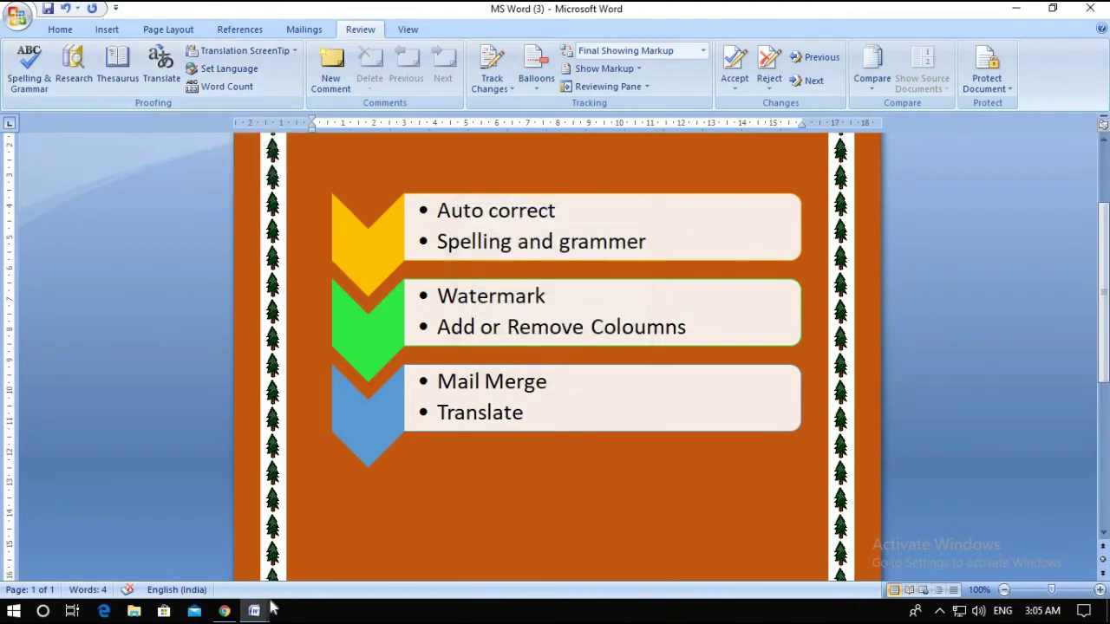
{"action": "left_click", "coordinate": [267, 541]}
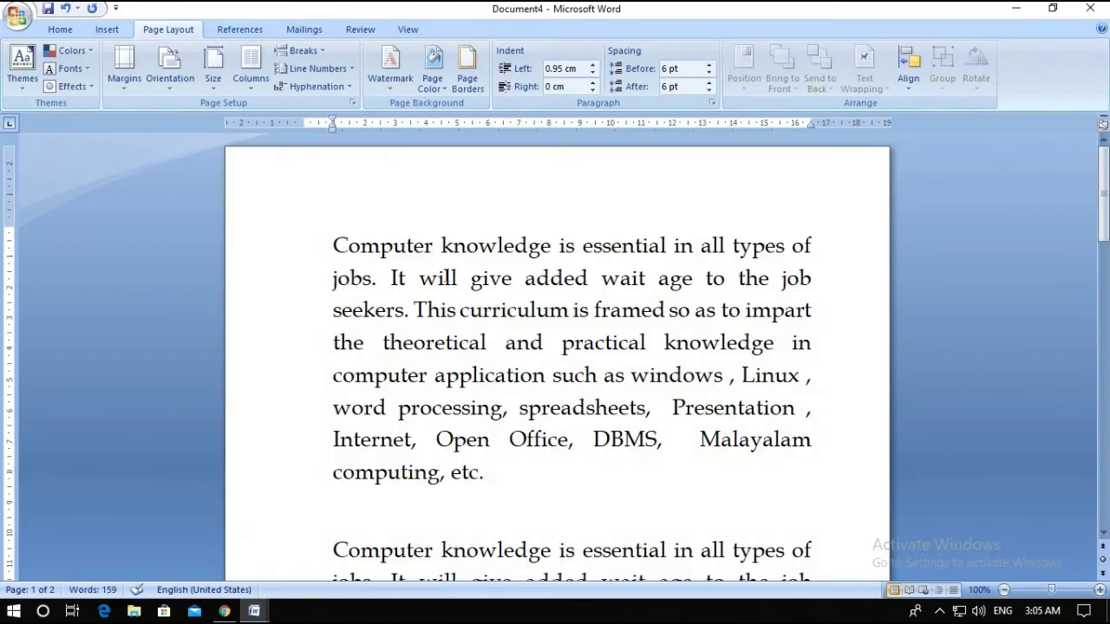
{"action": "left_click", "coordinate": [305, 29]}
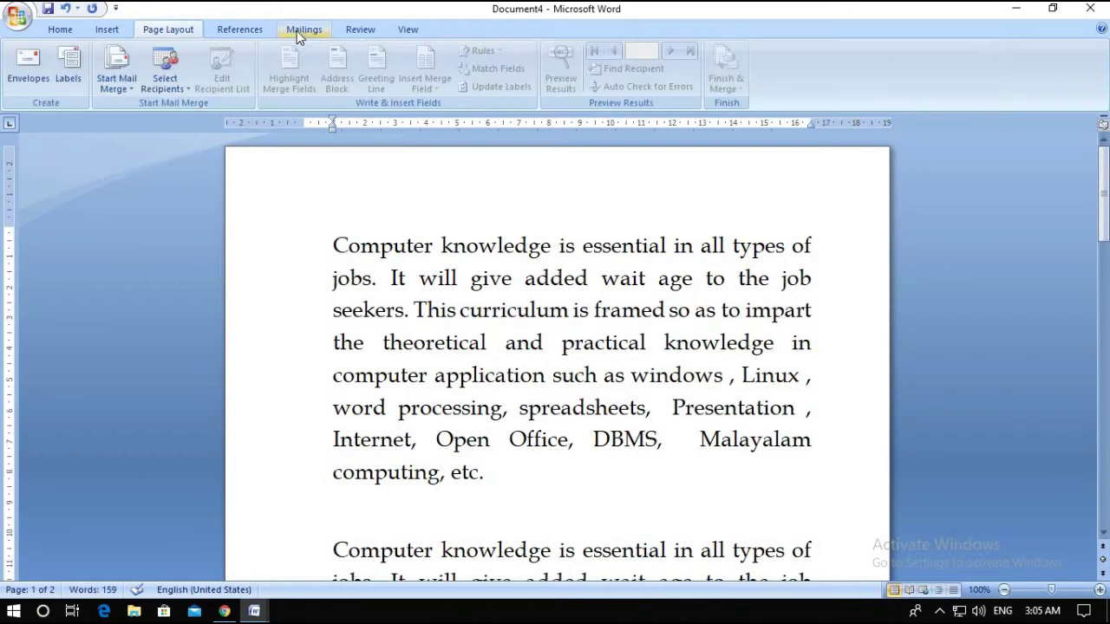
{"action": "left_click", "coordinate": [360, 29]}
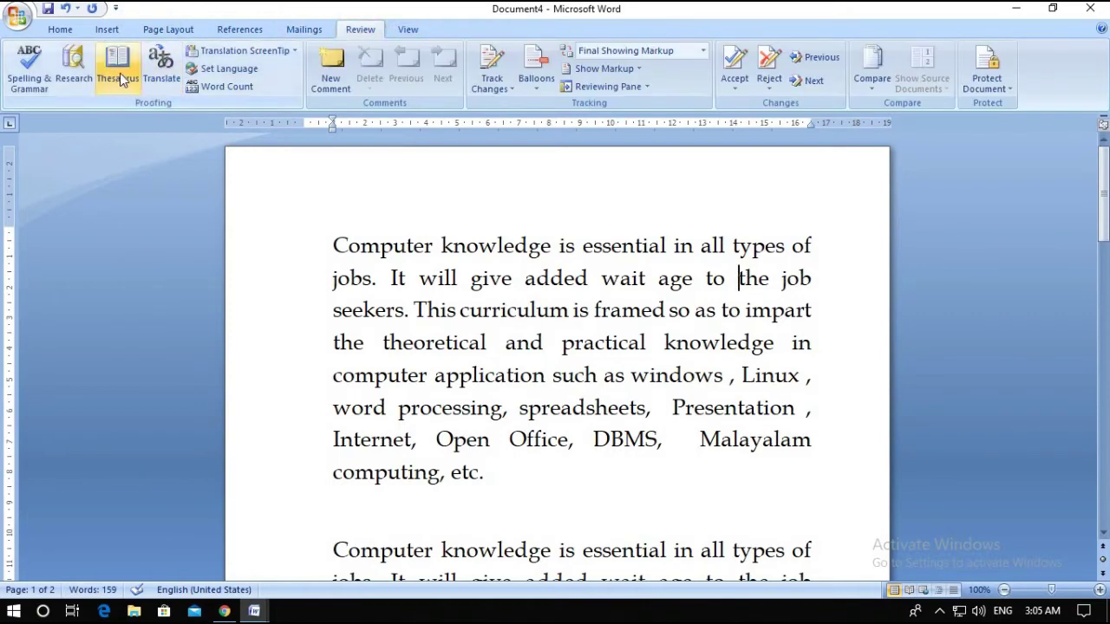
{"action": "left_click", "coordinate": [223, 86]}
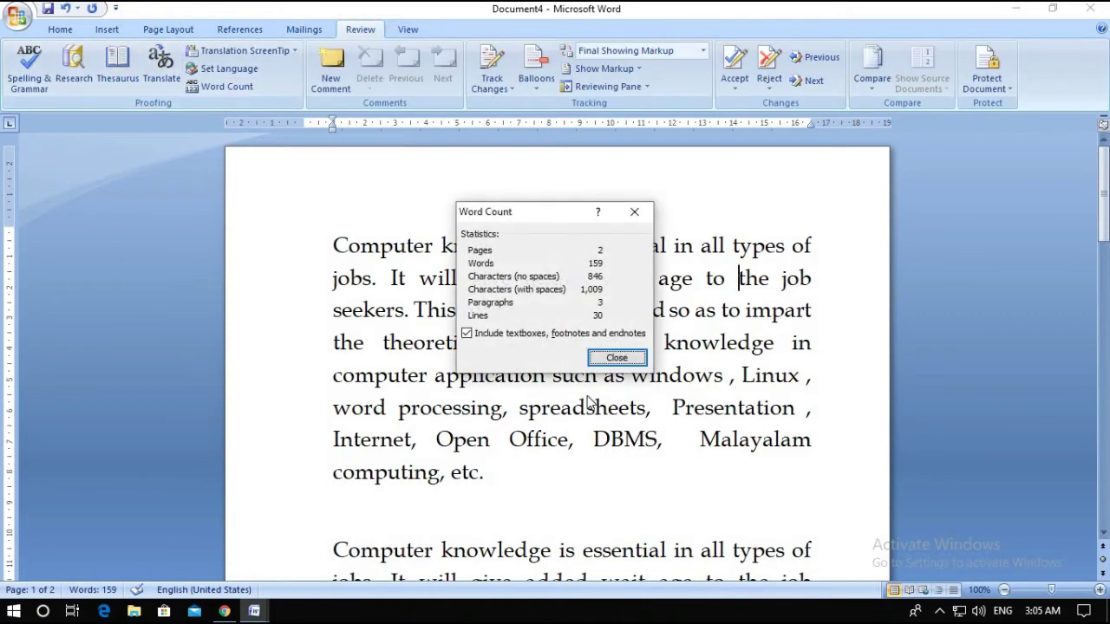
{"action": "left_click_drag", "start_coordinate": [565, 215], "coordinate": [746, 207]}
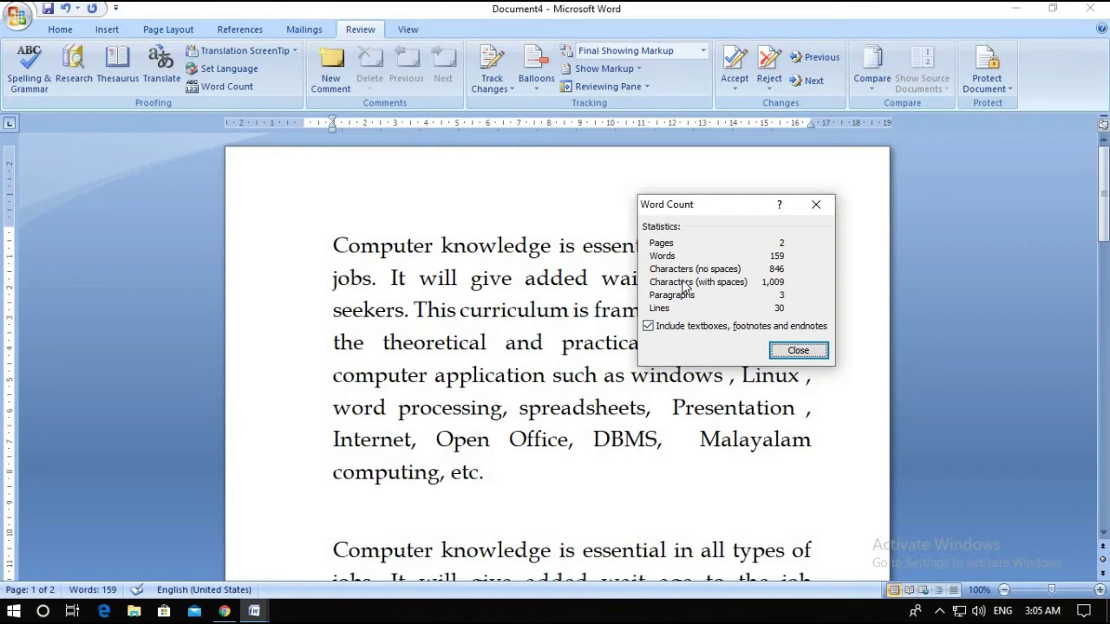
{"action": "left_click", "coordinate": [794, 352]}
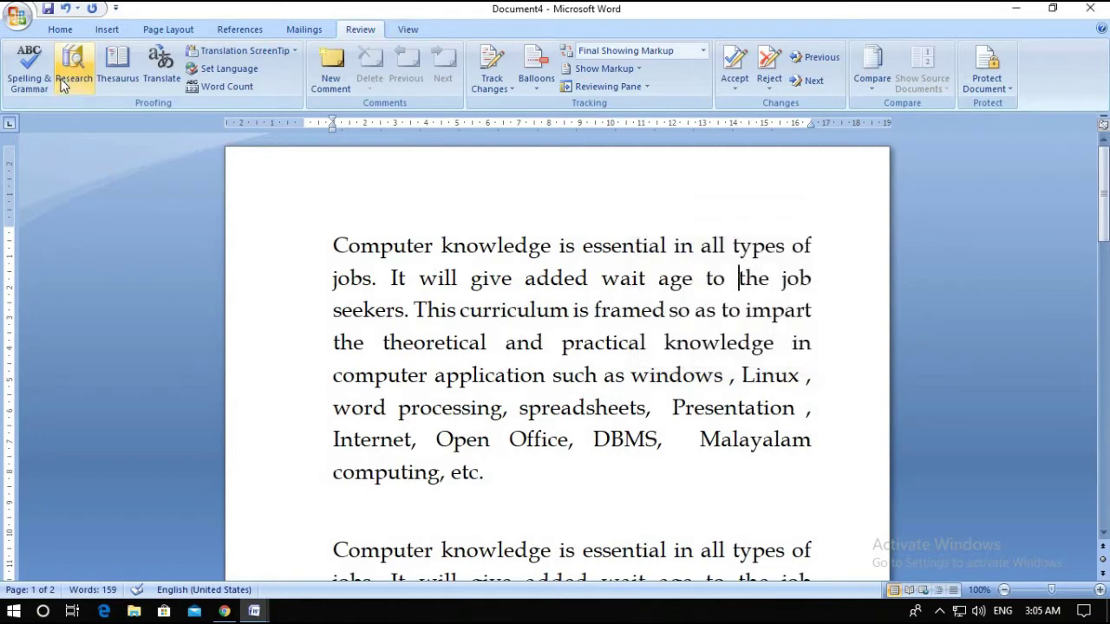
{"action": "left_click", "coordinate": [120, 72]}
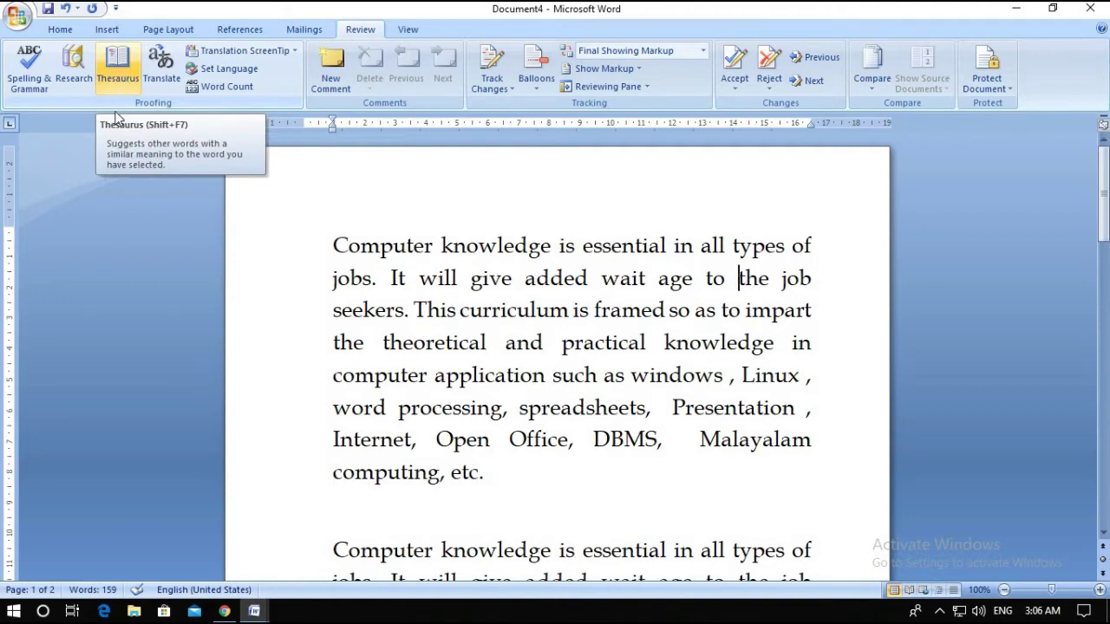
{"action": "left_click", "coordinate": [425, 309]}
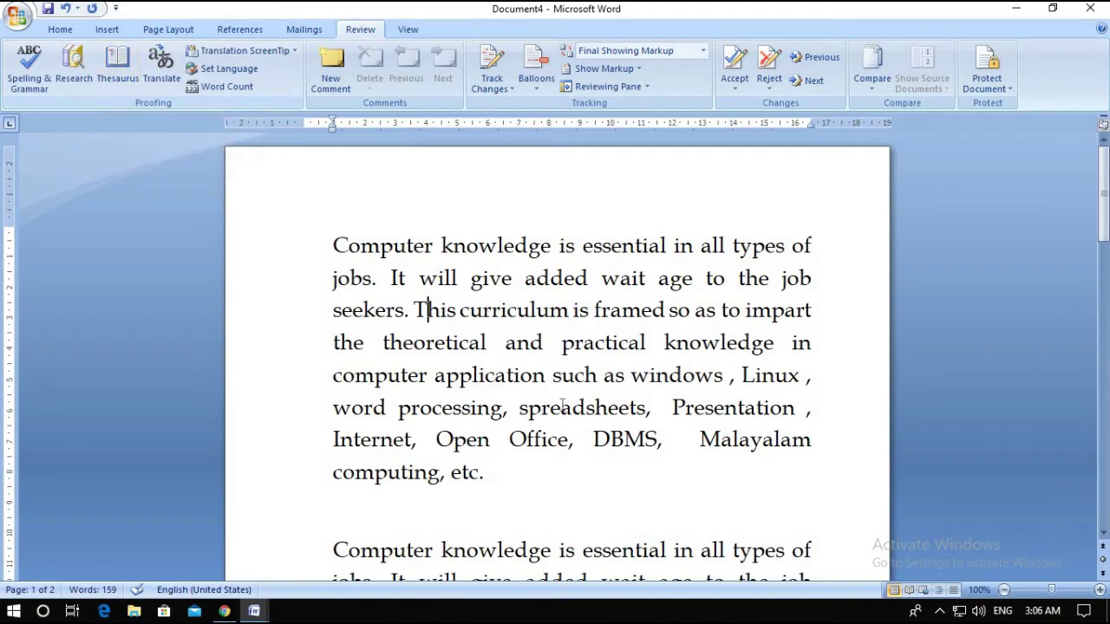
{"action": "left_click", "coordinate": [117, 65]}
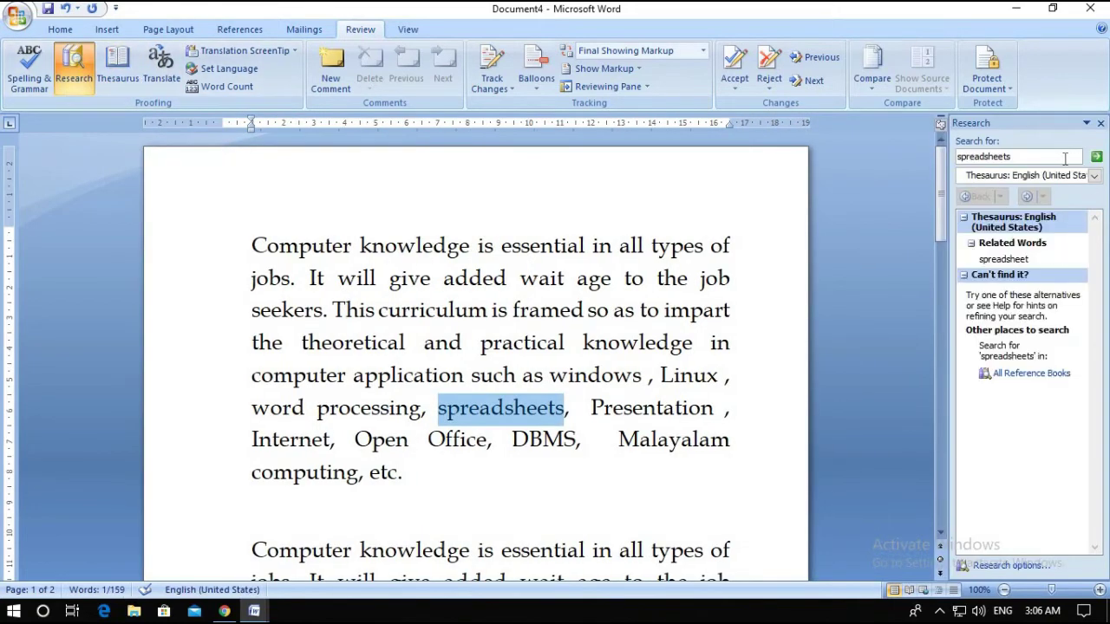
{"action": "double_click", "coordinate": [959, 158]}
{"action": "type", "text": "s"}
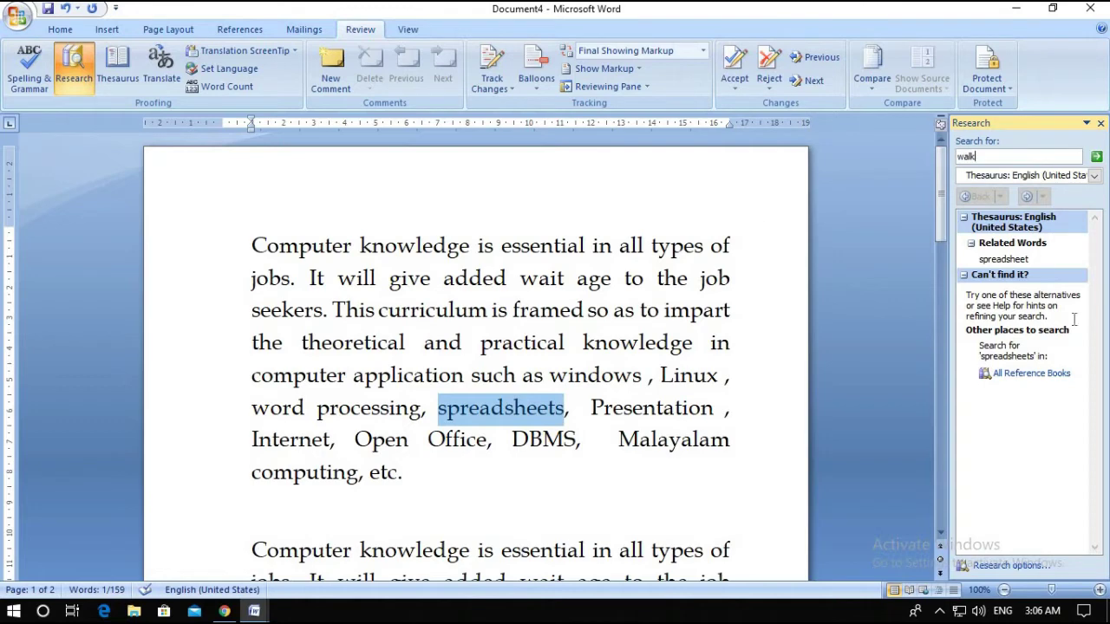
{"action": "left_click", "coordinate": [1097, 158]}
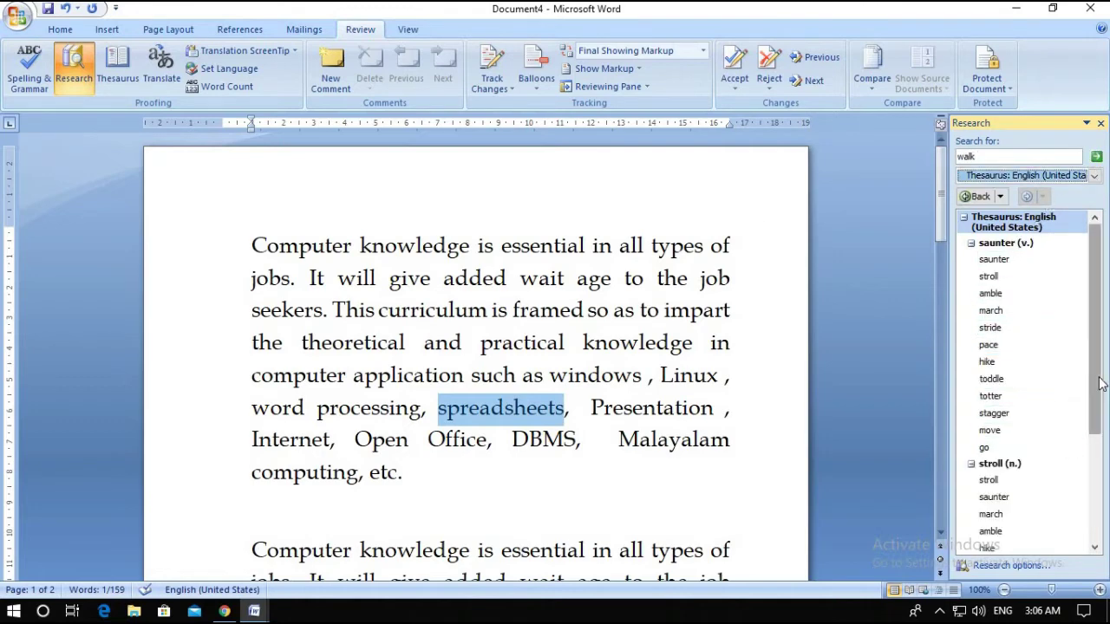
{"action": "left_click_drag", "start_coordinate": [1095, 390], "coordinate": [1071, 319]}
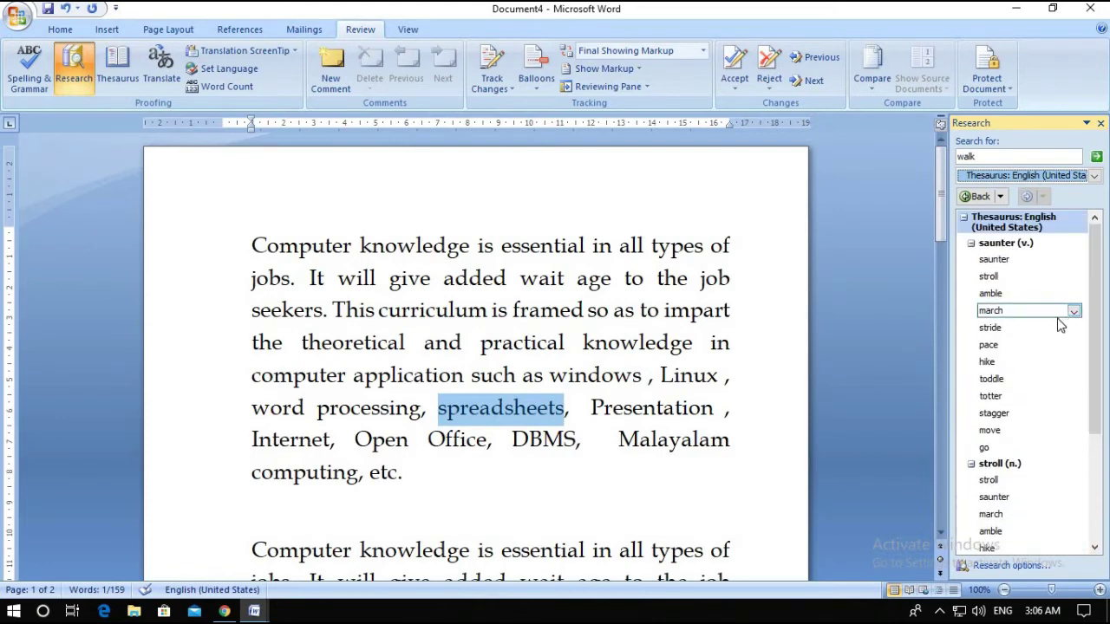
{"action": "mouse_move", "coordinate": [1055, 326]}
{"action": "left_click", "coordinate": [1100, 124]}
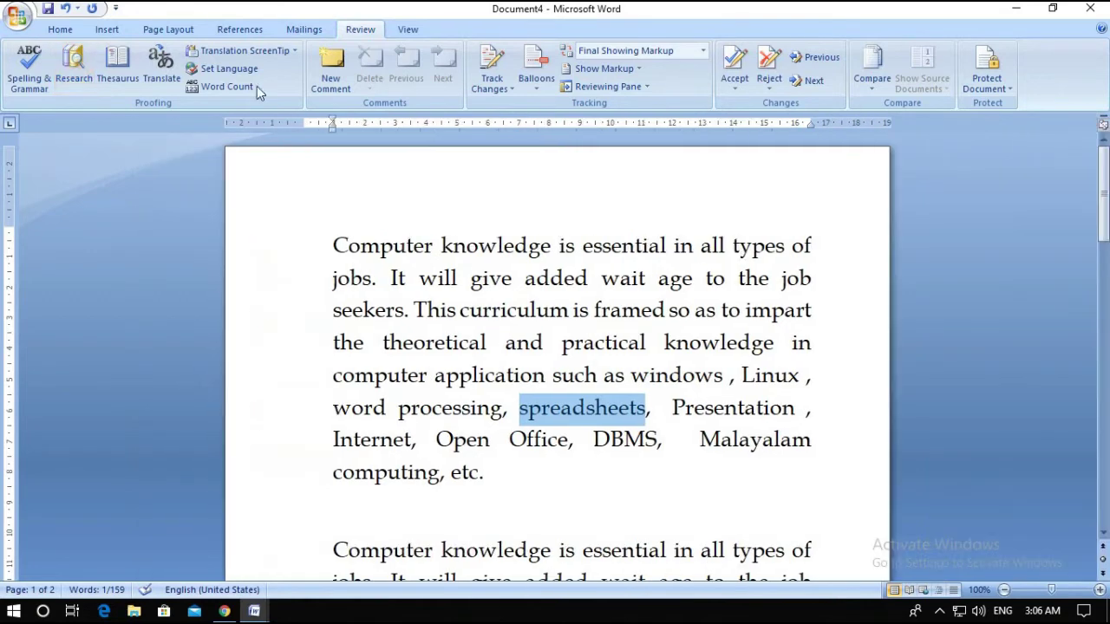
{"action": "left_click", "coordinate": [123, 67]}
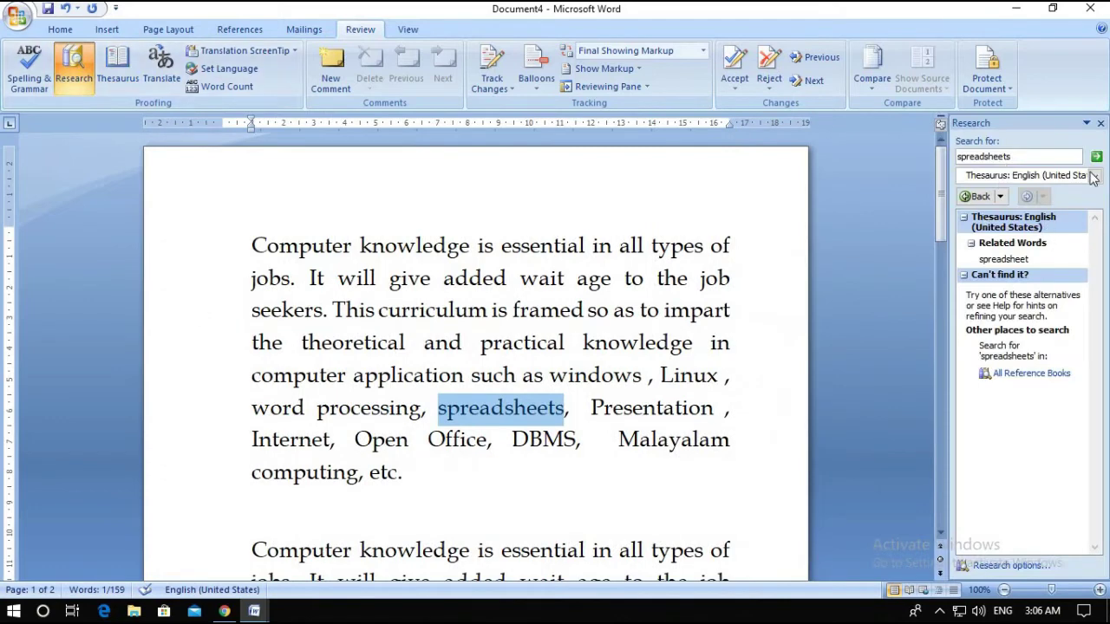
{"action": "left_click", "coordinate": [1100, 124]}
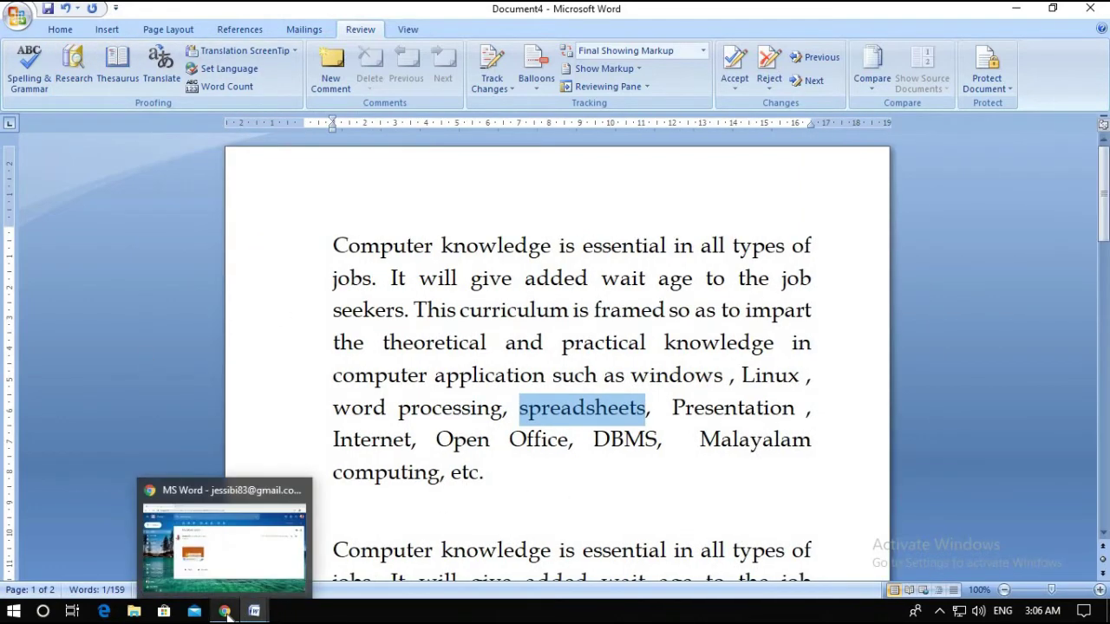
Bring up the MS Word (3) page with the orange Auto correct–Translate chevron list
{"action": "mouse_move", "coordinate": [249, 613]}
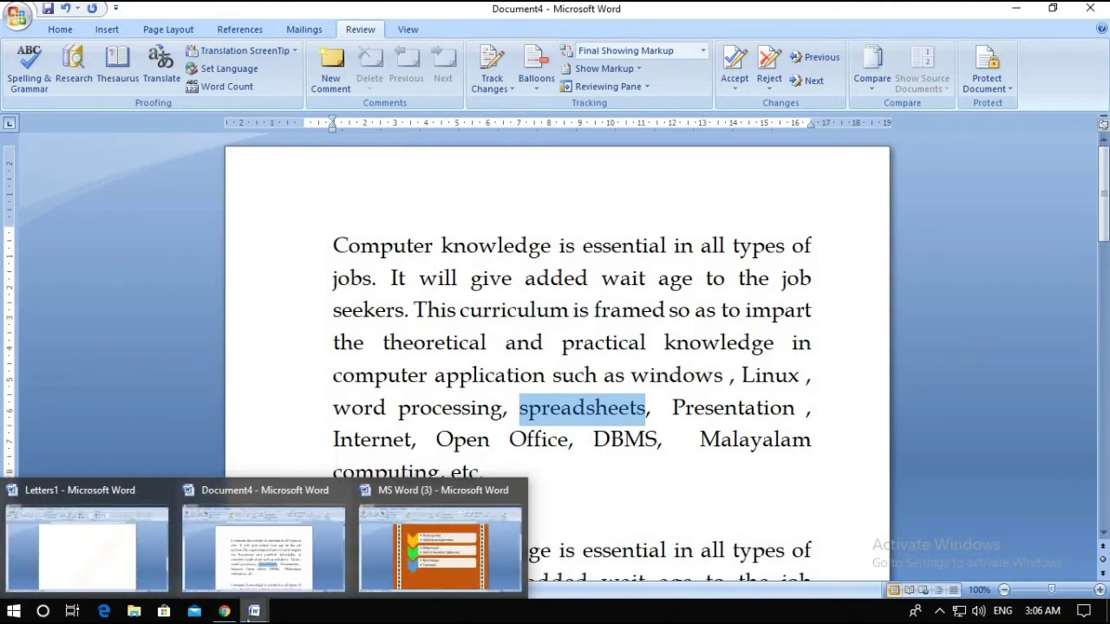
{"action": "left_click", "coordinate": [424, 549]}
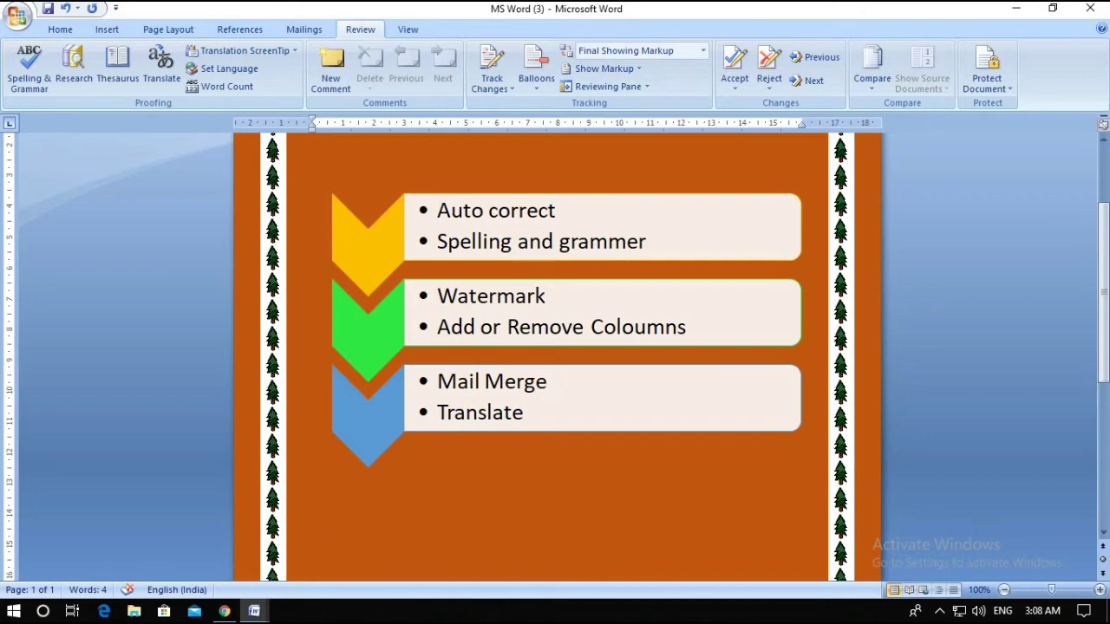
{"action": "left_click", "coordinate": [254, 611]}
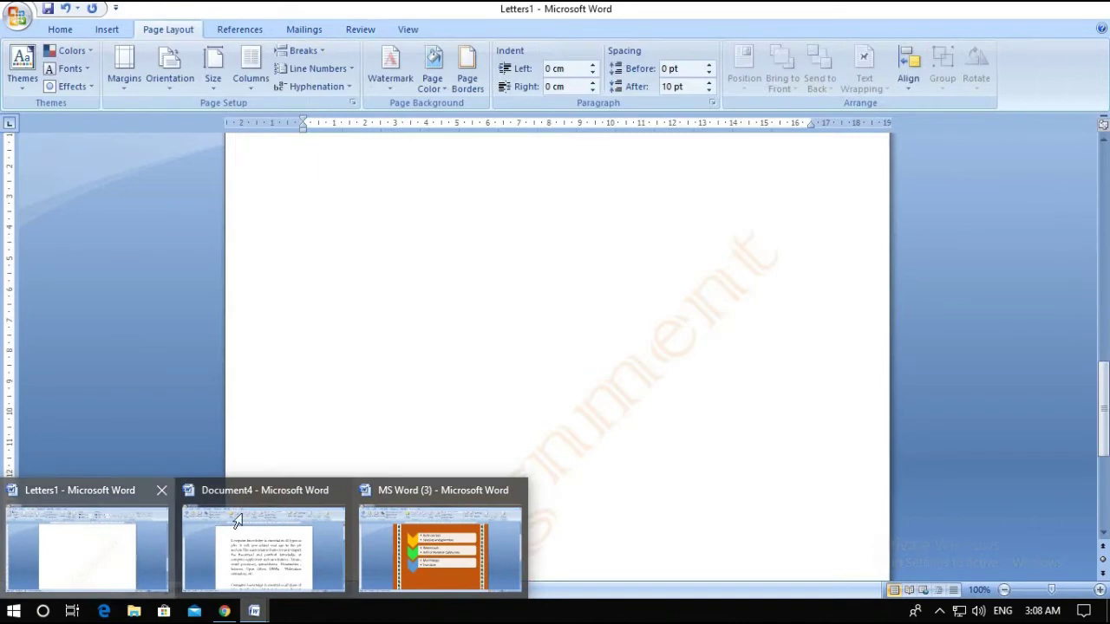
Open the Letters1 admission form at the top of page 1, cursor below the title
{"action": "left_click", "coordinate": [160, 585]}
{"action": "scroll", "coordinate": [521, 417], "scroll_direction": "up", "scroll_amount": 3}
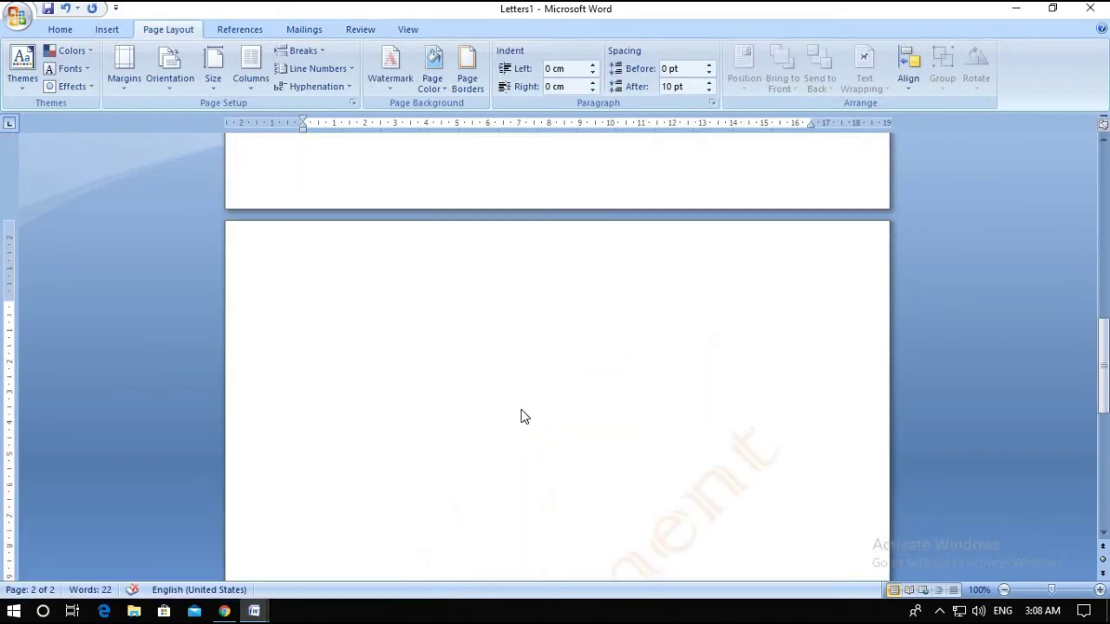
{"action": "scroll", "coordinate": [521, 417], "scroll_direction": "up", "scroll_amount": 15}
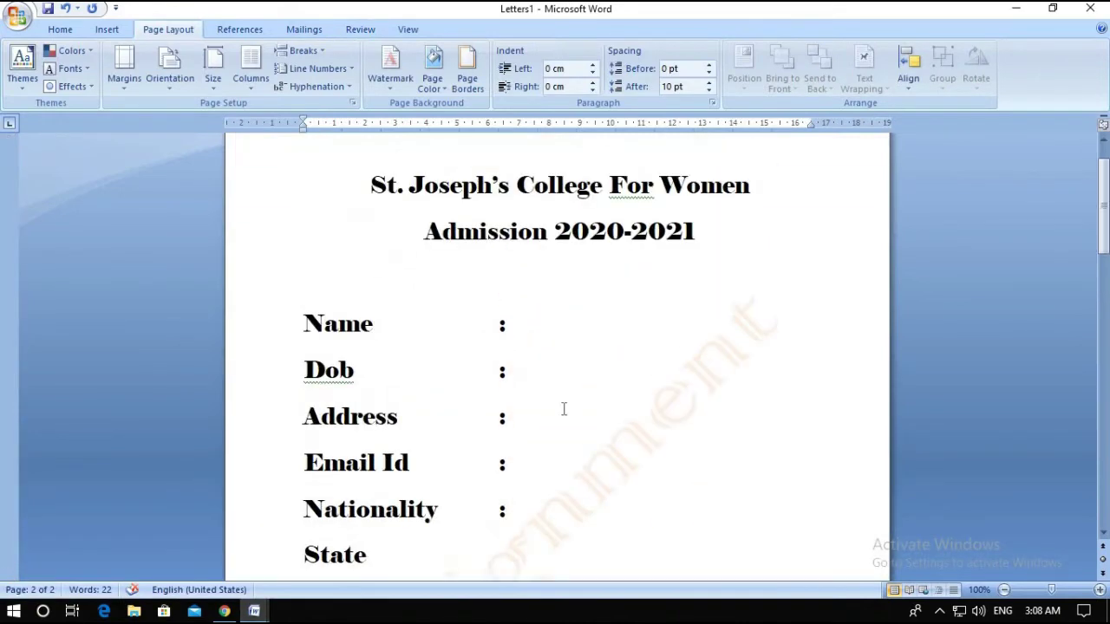
{"action": "scroll", "coordinate": [564, 409], "scroll_direction": "up", "scroll_amount": 1}
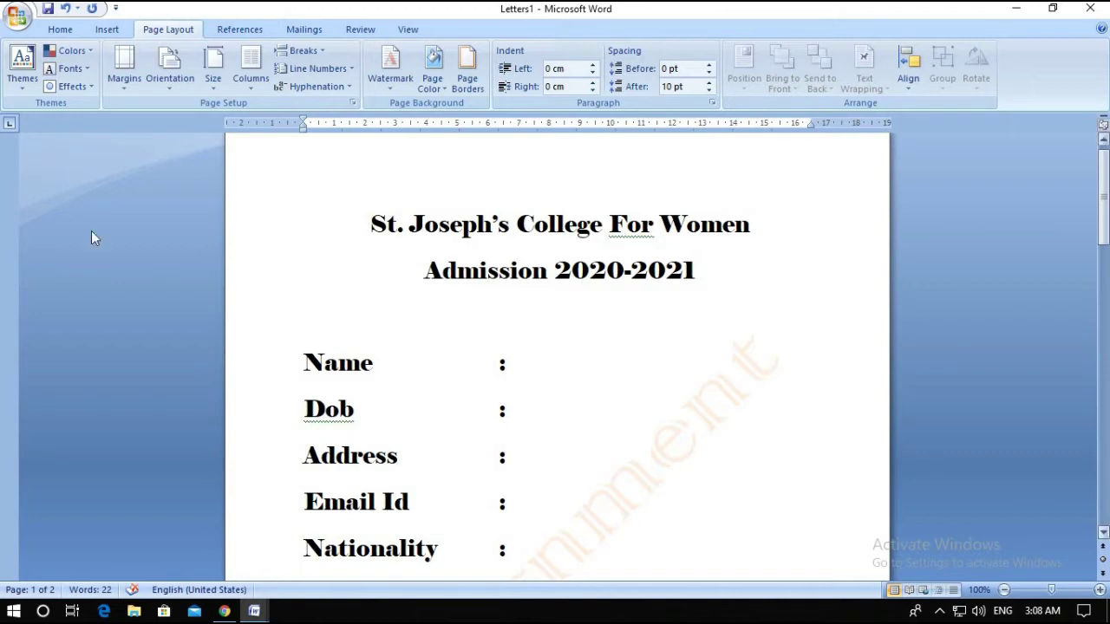
{"action": "left_click", "coordinate": [541, 324]}
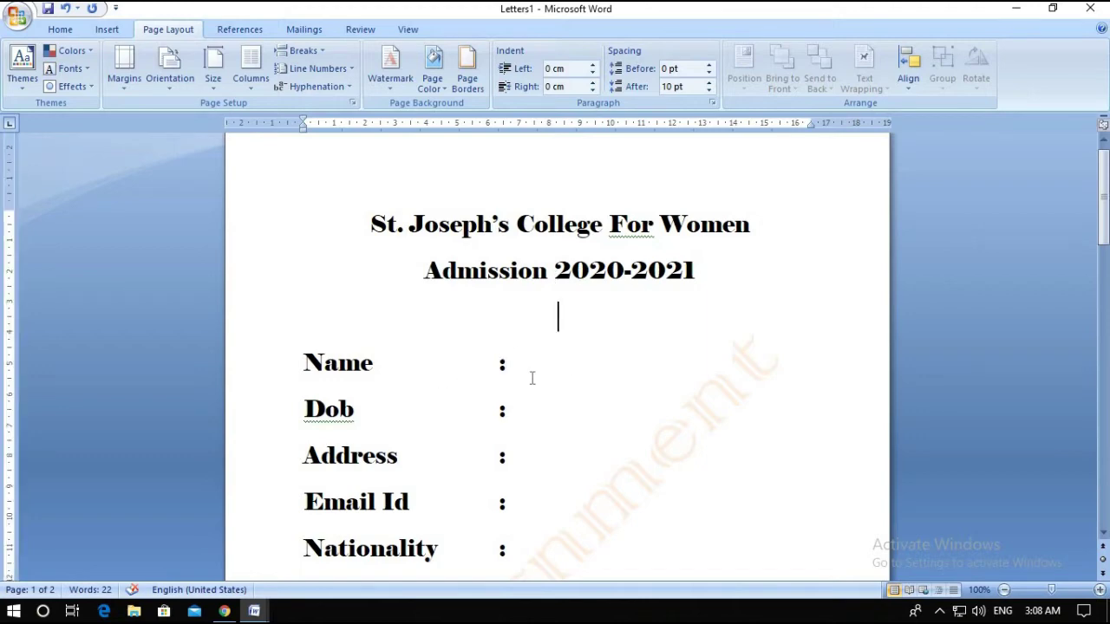
Launch the Step by Step Mail Merge Wizard from Mailings, keeping Letters as document type
{"action": "left_click", "coordinate": [303, 32]}
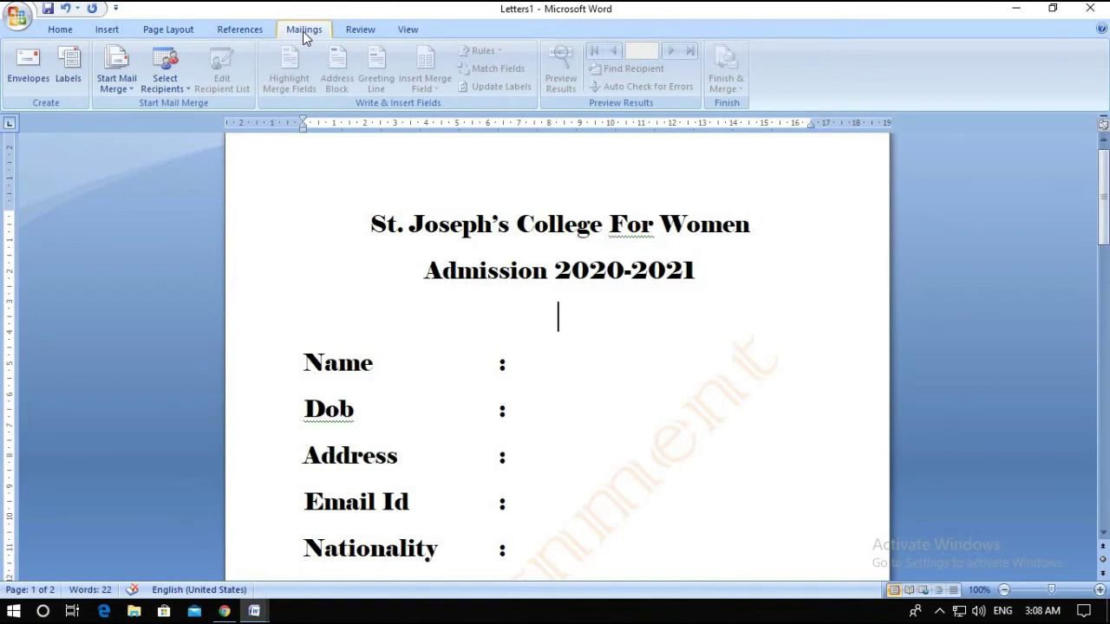
{"action": "left_click", "coordinate": [124, 90]}
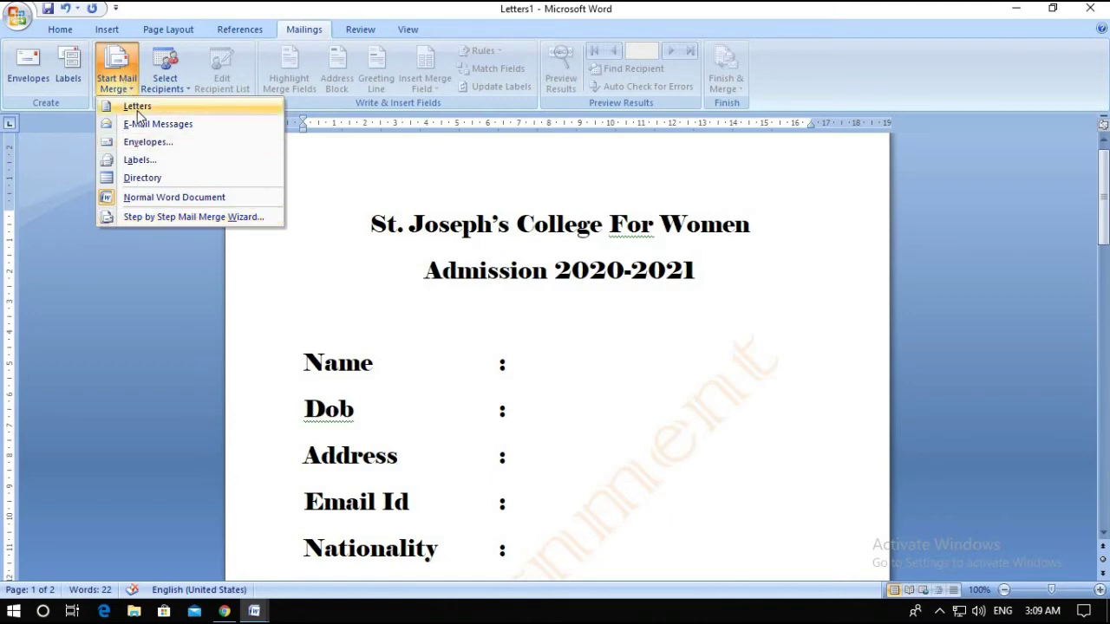
{"action": "left_click", "coordinate": [199, 217]}
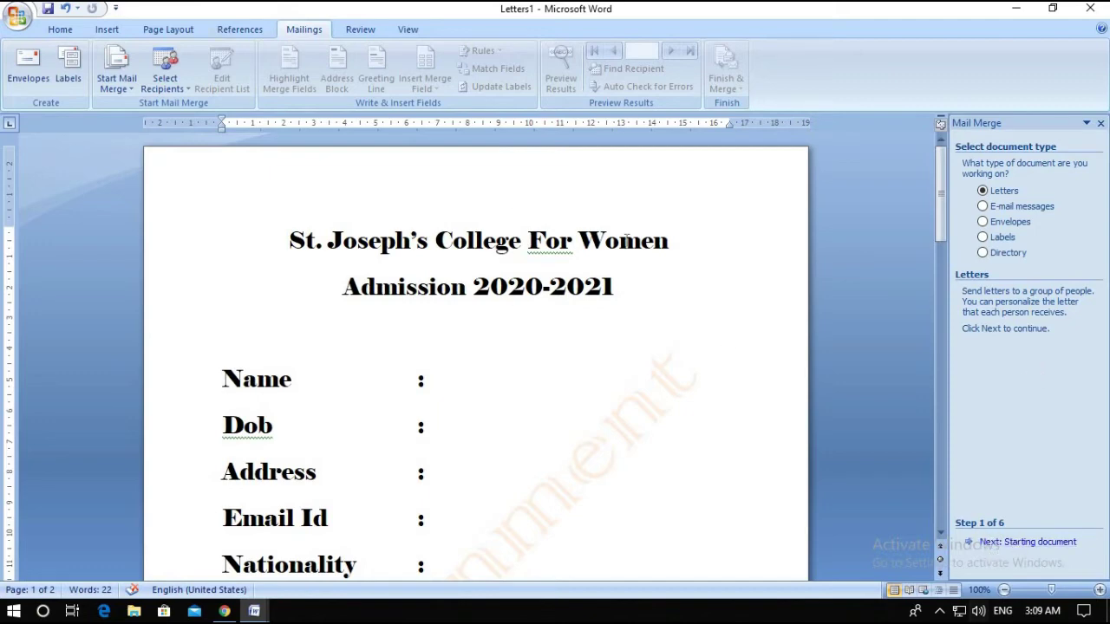
Keep the current document as the starting letter and advance to Step 3, selecting recipients
{"action": "scroll", "coordinate": [444, 395], "scroll_direction": "down", "scroll_amount": 2}
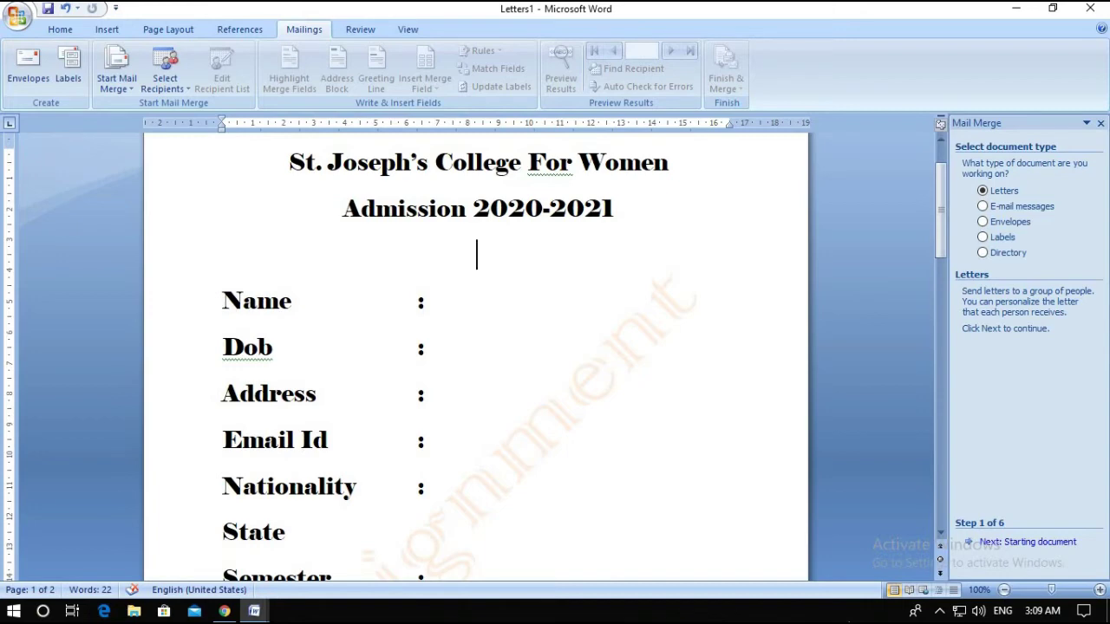
{"action": "left_click", "coordinate": [1021, 544]}
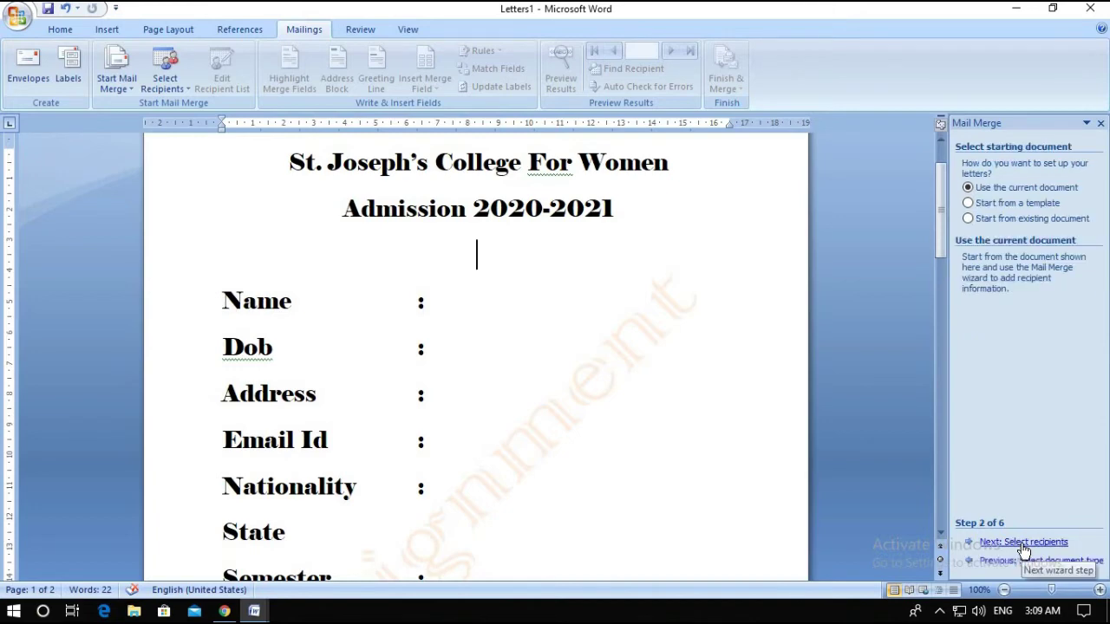
{"action": "left_click", "coordinate": [1024, 547]}
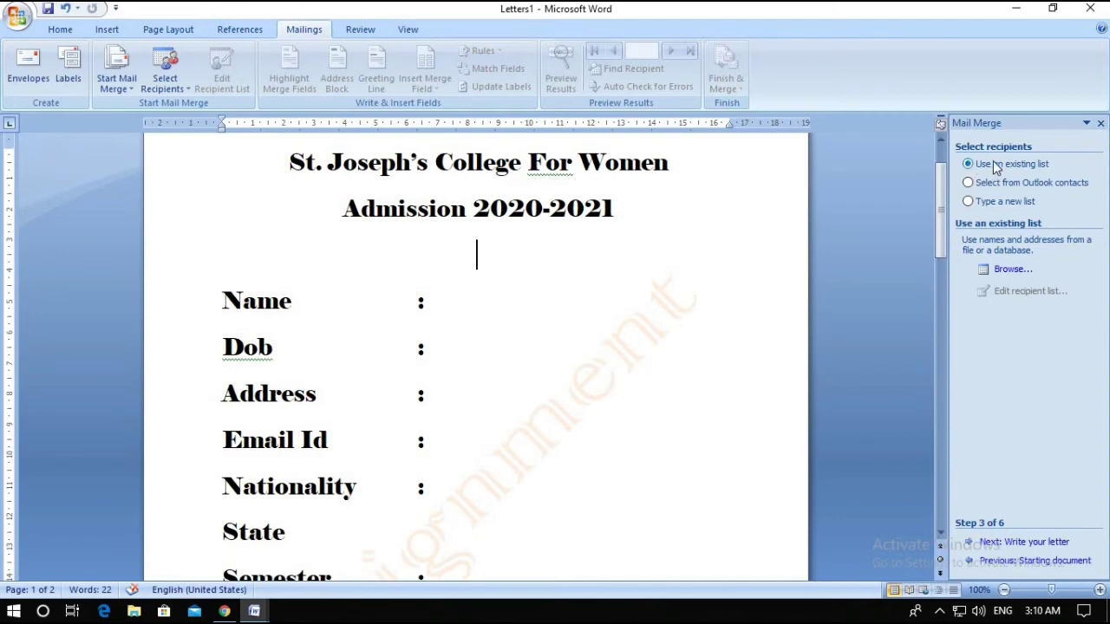
Try the existing-list and new-list recipient options, then back out and close the Mail Merge pane
{"action": "left_click", "coordinate": [1006, 270]}
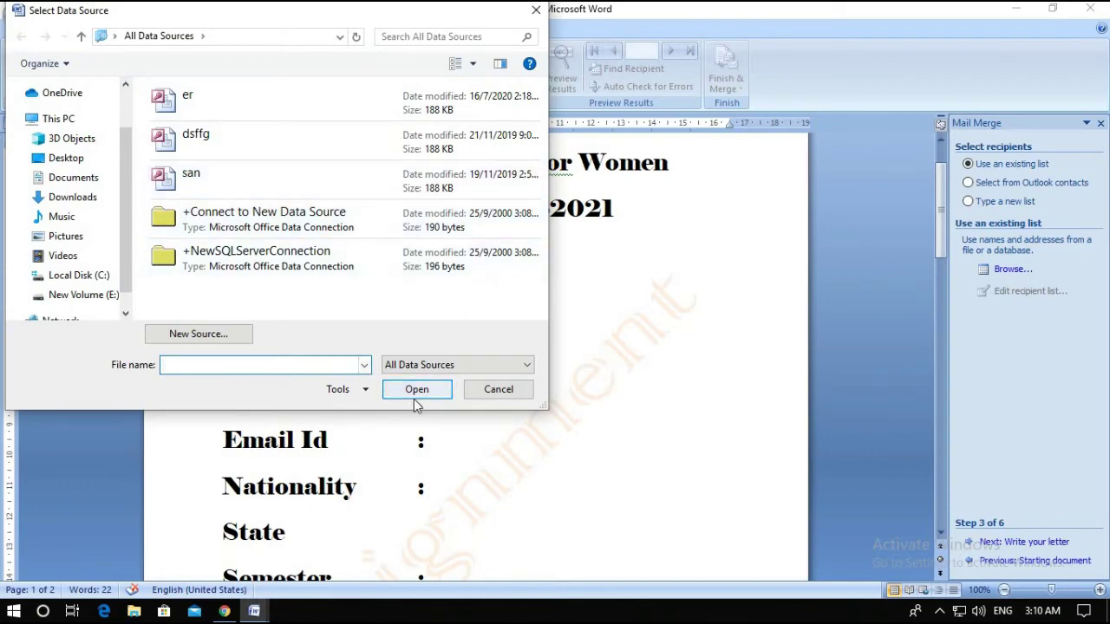
{"action": "left_click", "coordinate": [535, 13]}
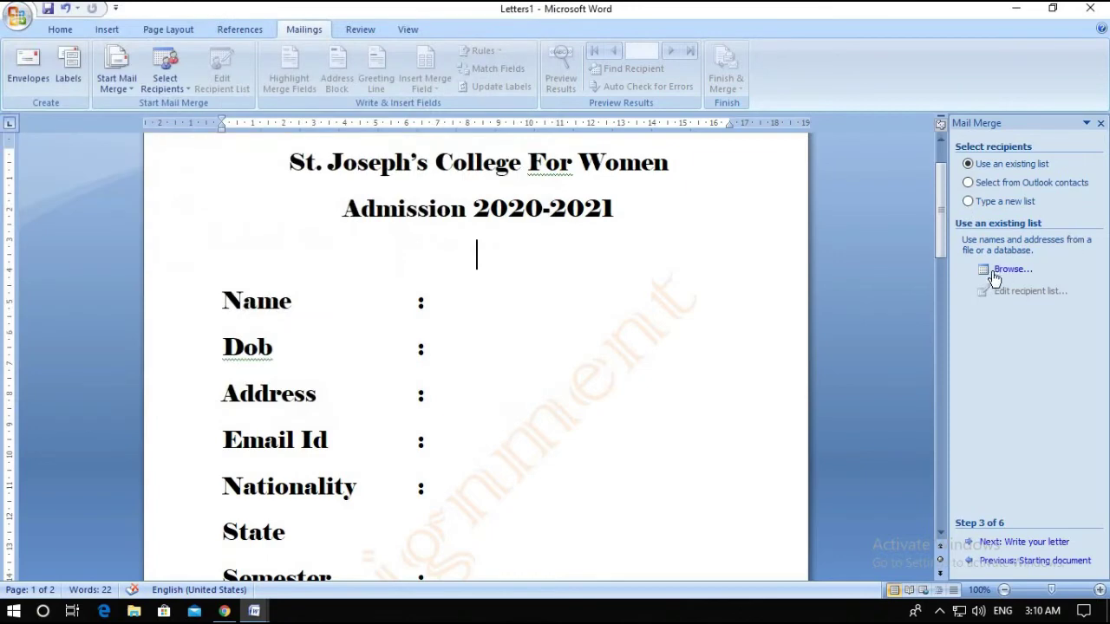
{"action": "left_click", "coordinate": [968, 202]}
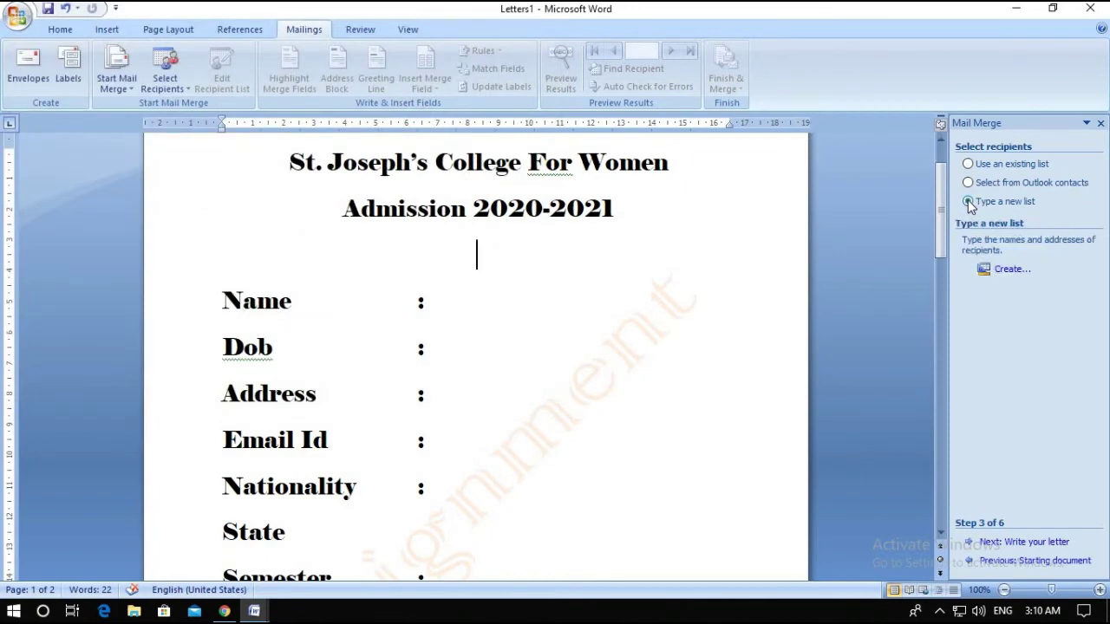
{"action": "left_click", "coordinate": [986, 272]}
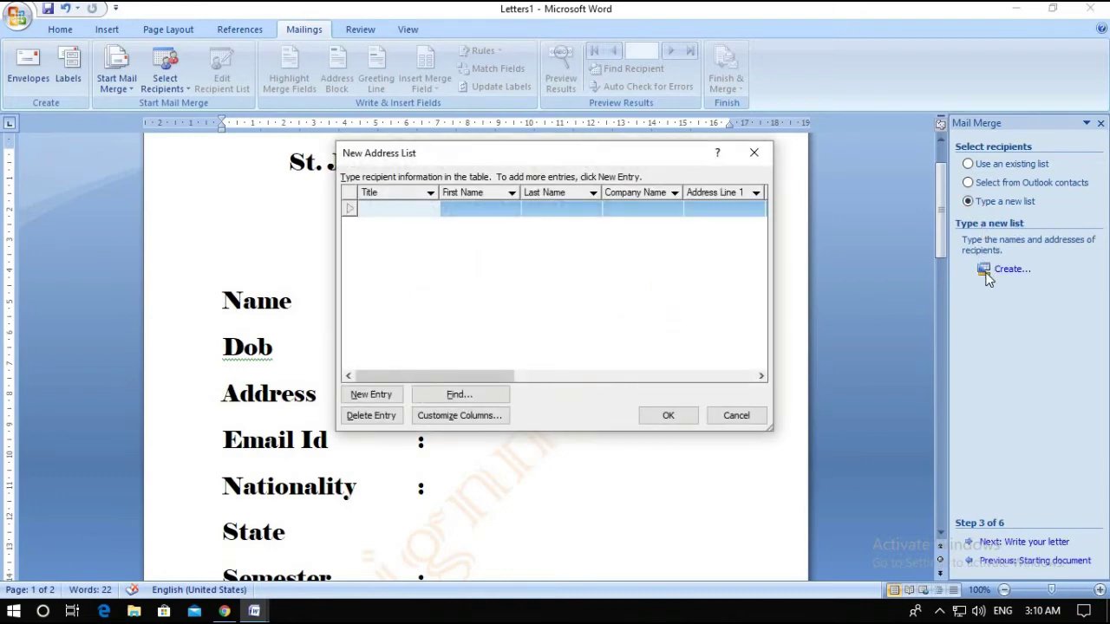
{"action": "left_click", "coordinate": [754, 152]}
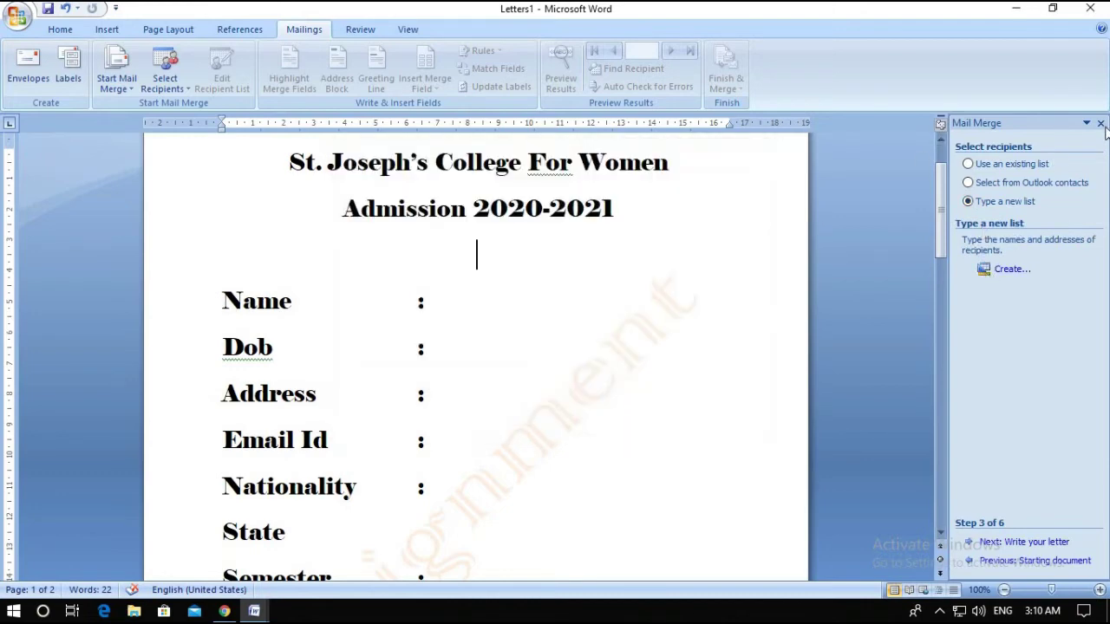
{"action": "left_click", "coordinate": [1100, 124]}
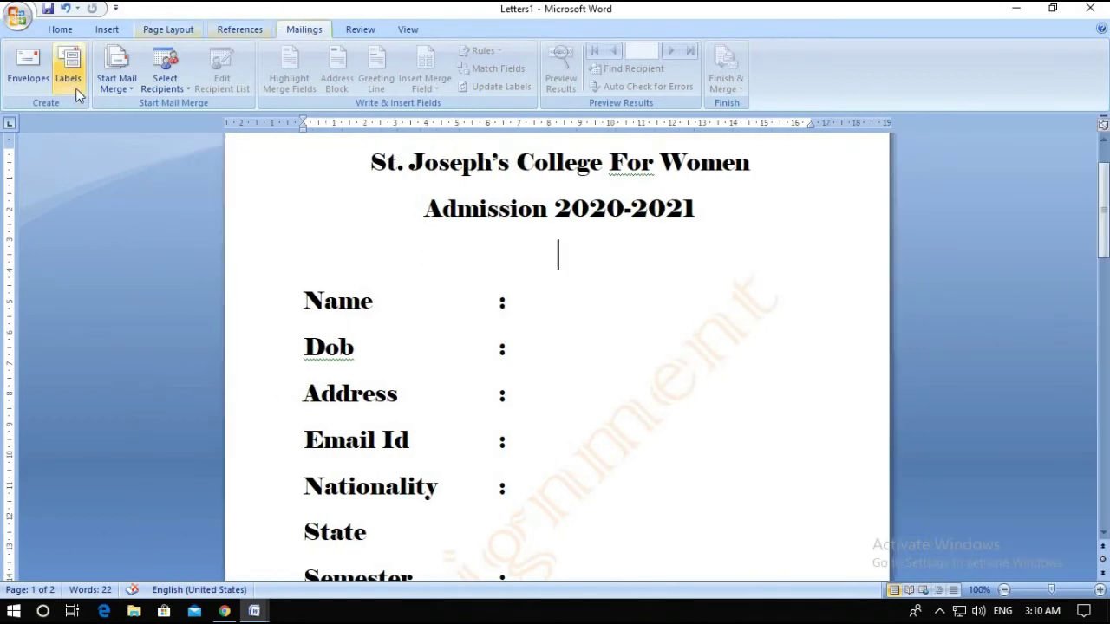
Relaunch the Step by Step Mail Merge Wizard and step through to Select recipients with Type a new list
{"action": "left_click", "coordinate": [123, 90]}
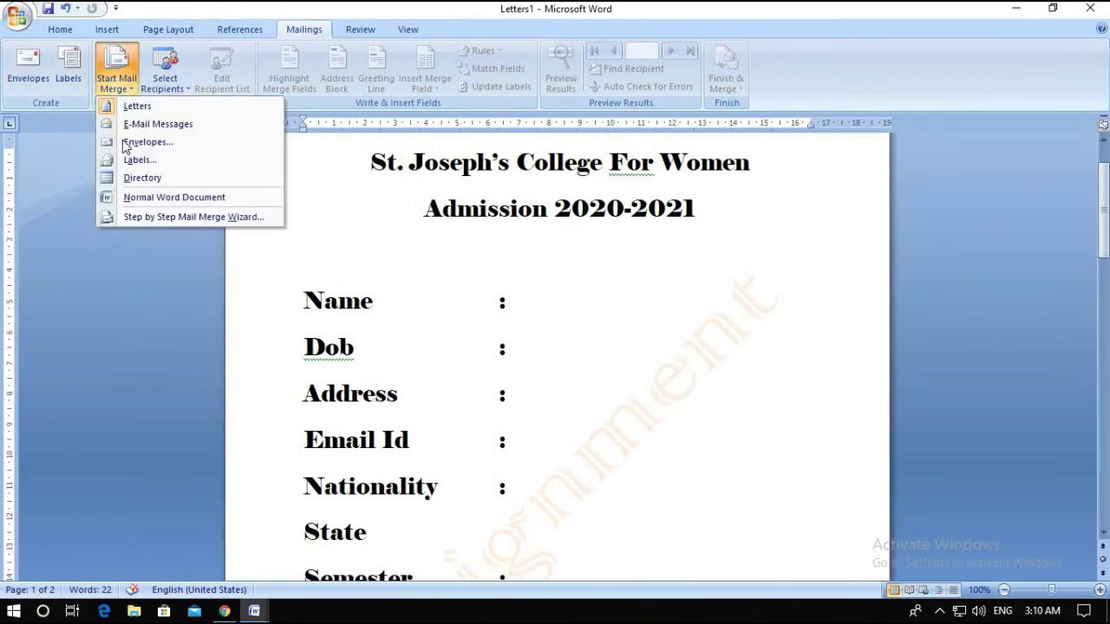
{"action": "left_click", "coordinate": [152, 219]}
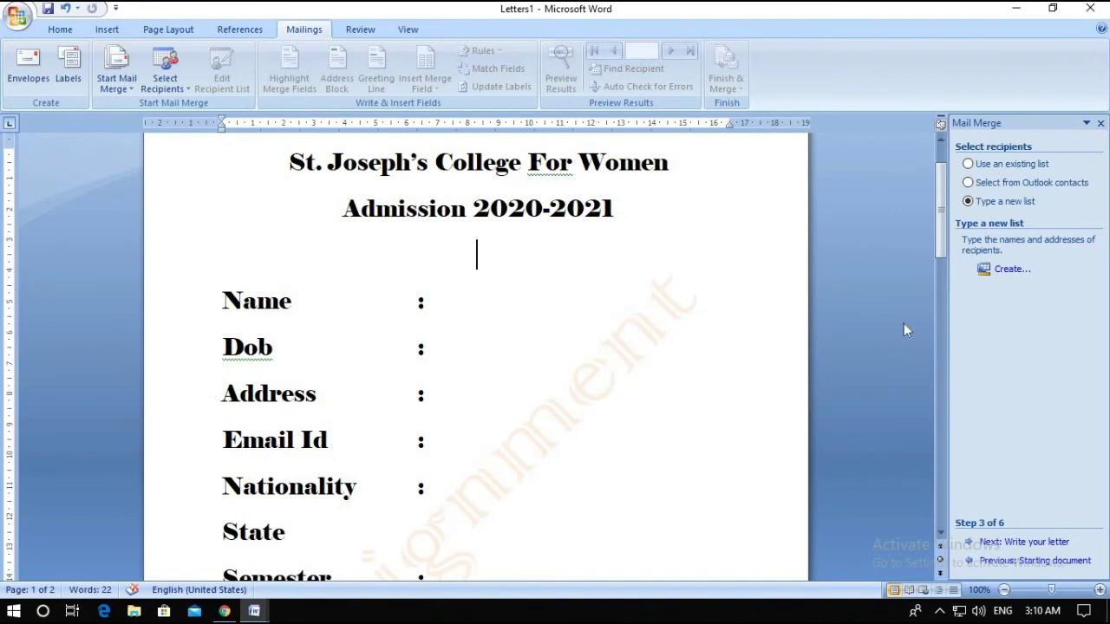
{"action": "left_click", "coordinate": [970, 544]}
{"action": "left_click", "coordinate": [736, 415]}
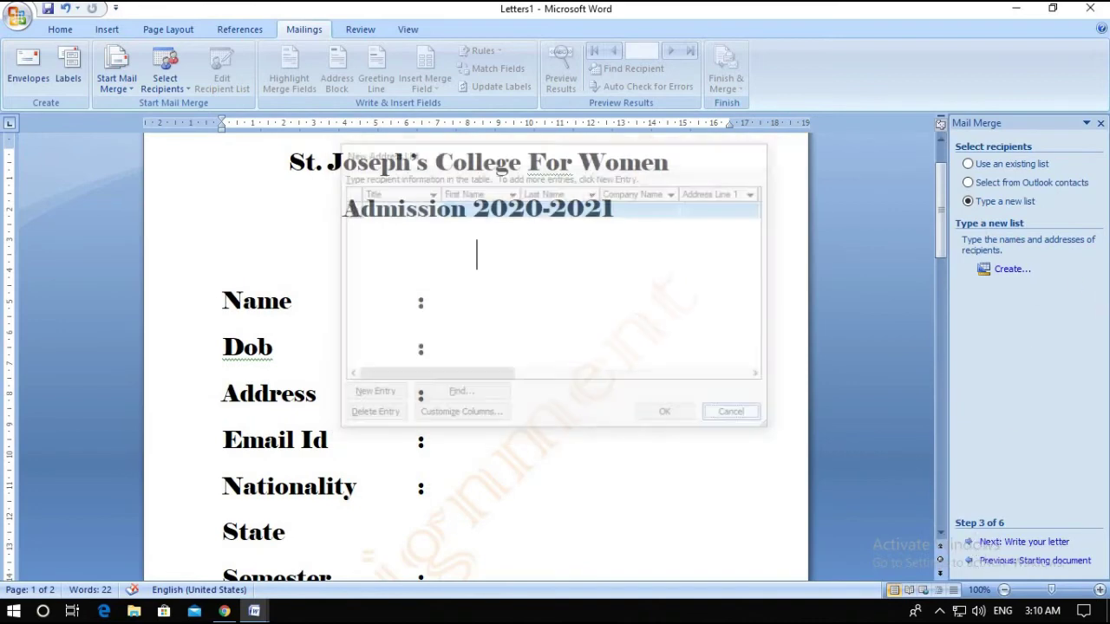
{"action": "left_click", "coordinate": [971, 562]}
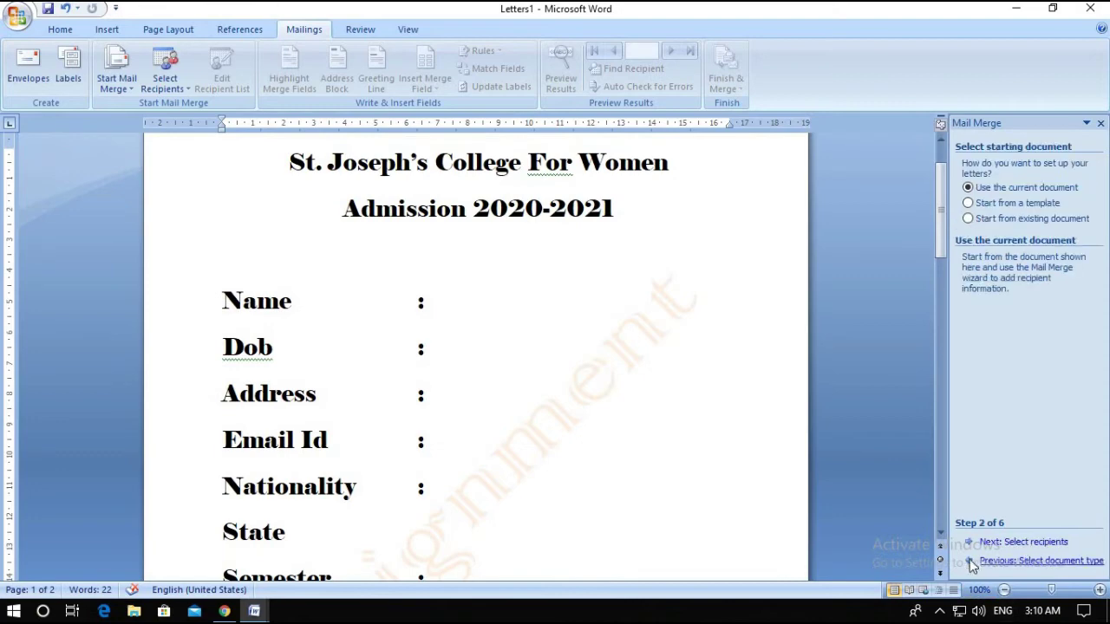
{"action": "left_click", "coordinate": [969, 560]}
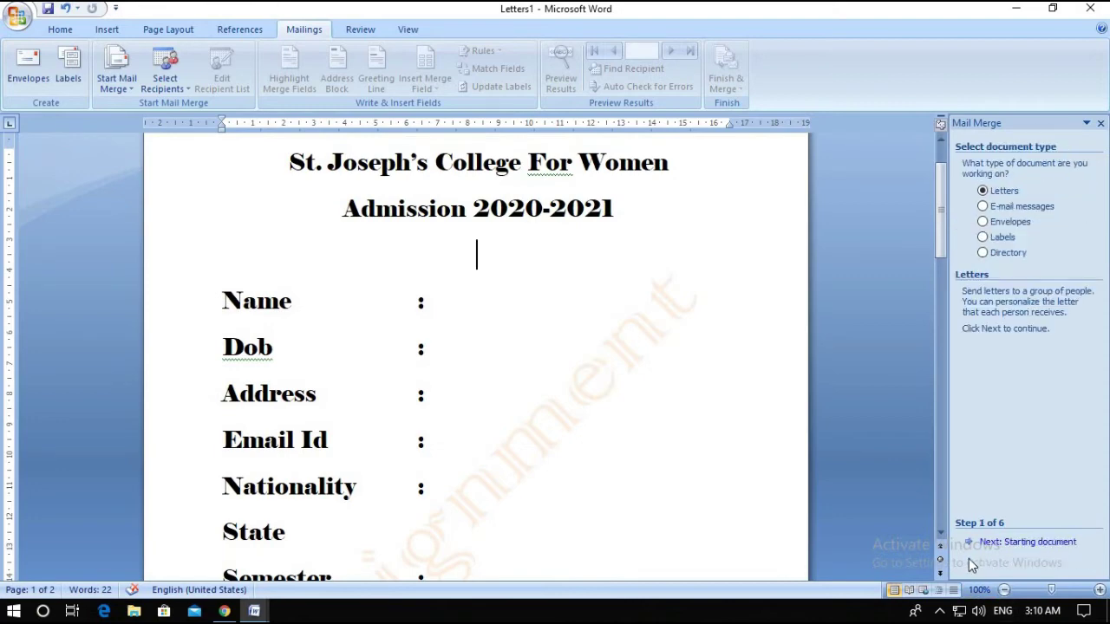
{"action": "left_click", "coordinate": [1030, 544]}
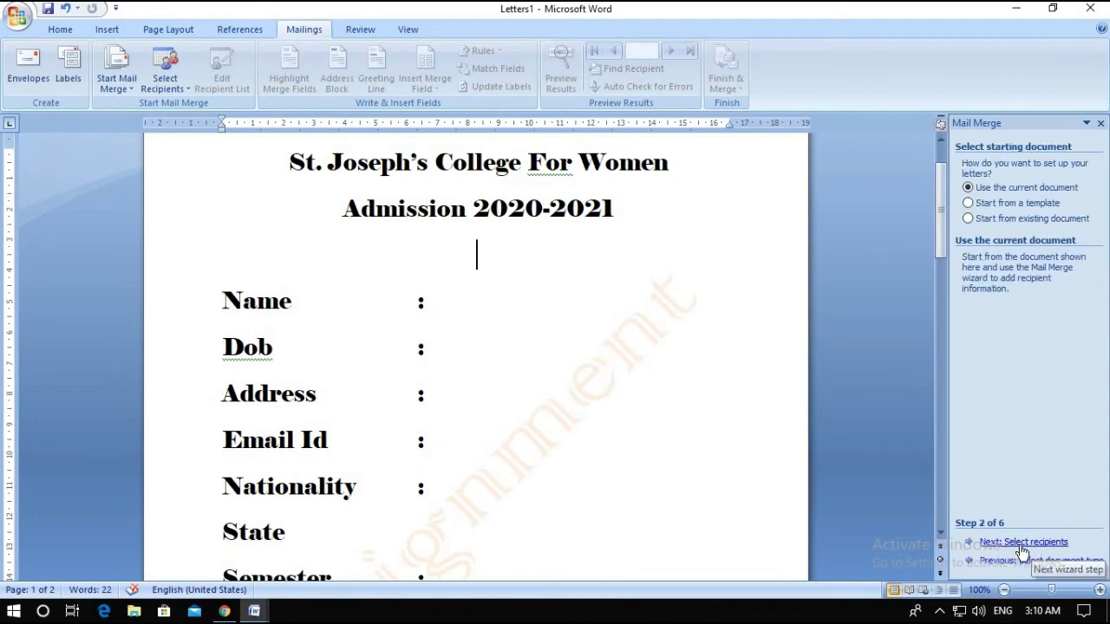
{"action": "left_click", "coordinate": [1023, 544]}
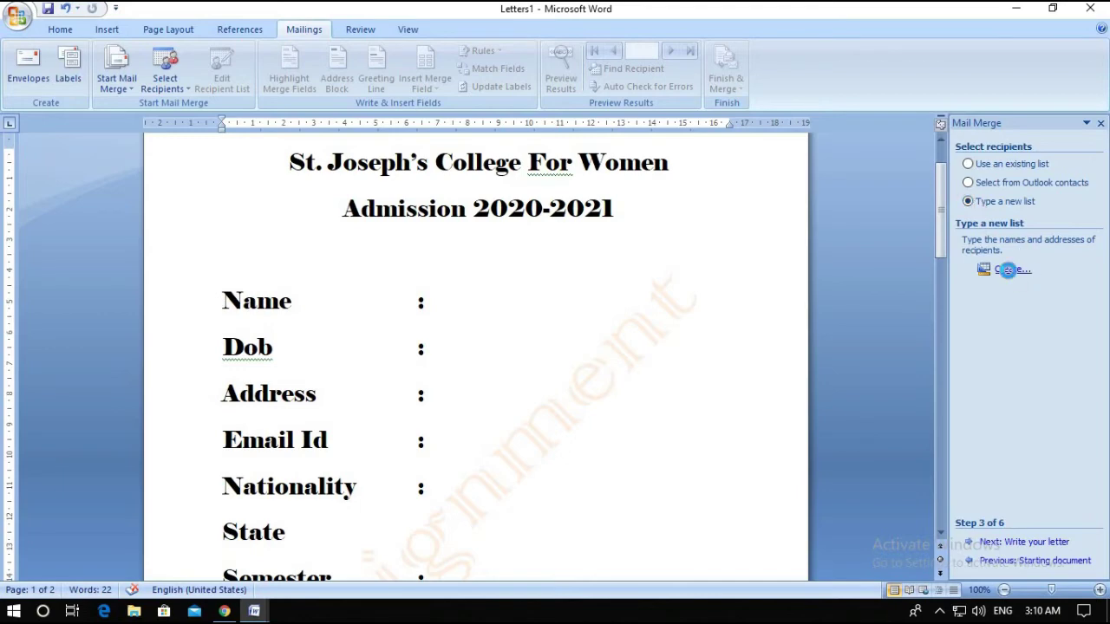
Start a New Address List via Create and open Customize Columns, showing fields Title through E-mail Address
{"action": "left_click", "coordinate": [1010, 272]}
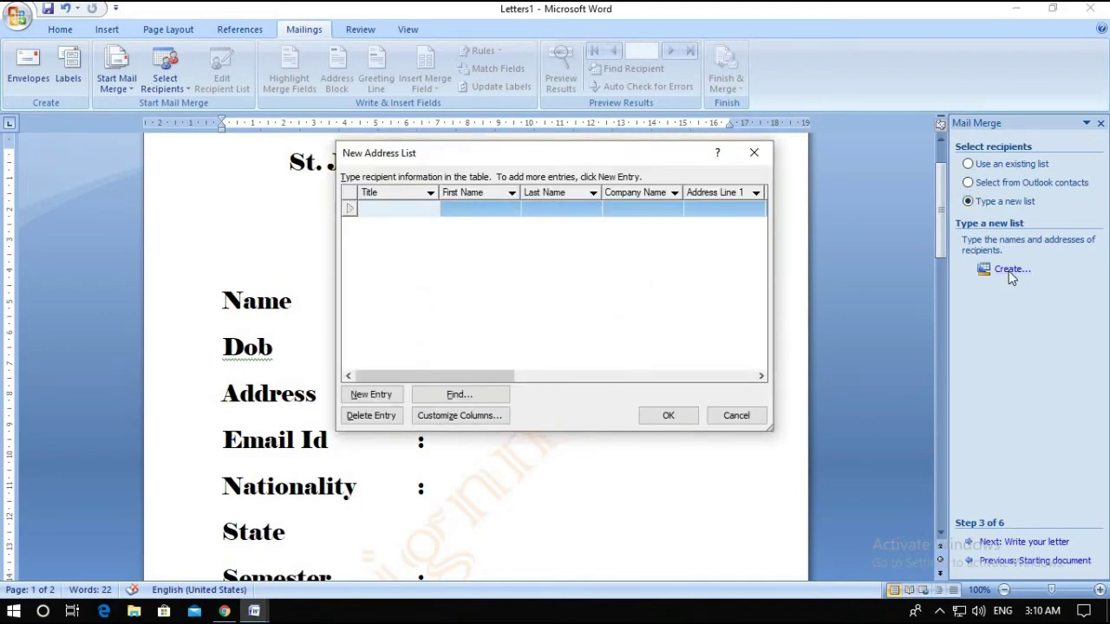
{"action": "left_click", "coordinate": [382, 205]}
{"action": "left_click_drag", "start_coordinate": [499, 378], "coordinate": [760, 406]}
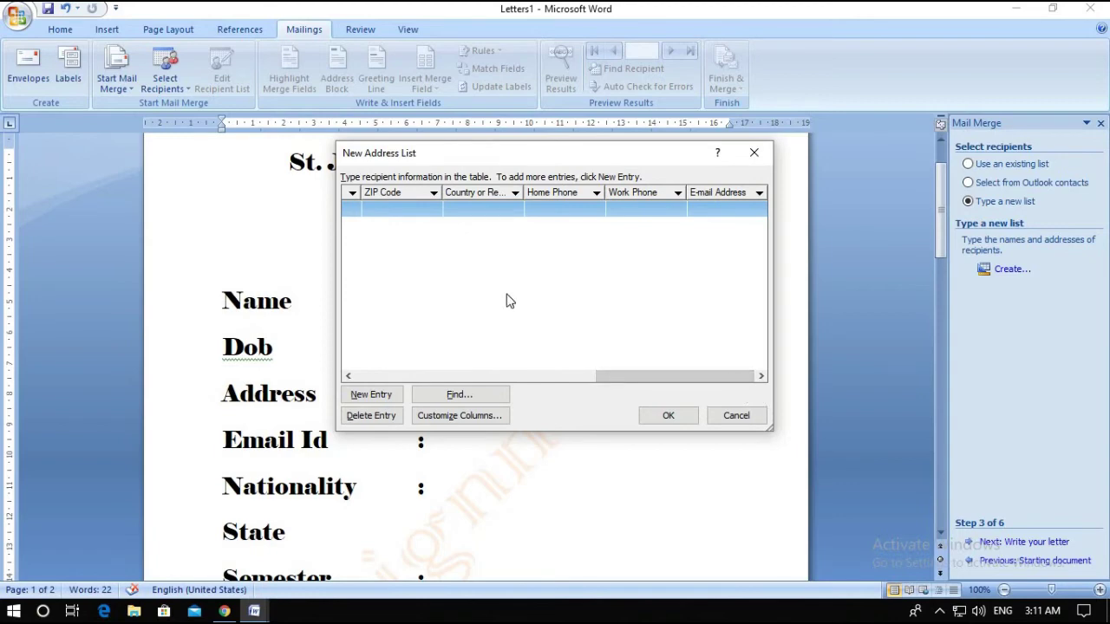
{"action": "left_click_drag", "start_coordinate": [686, 376], "coordinate": [403, 382]}
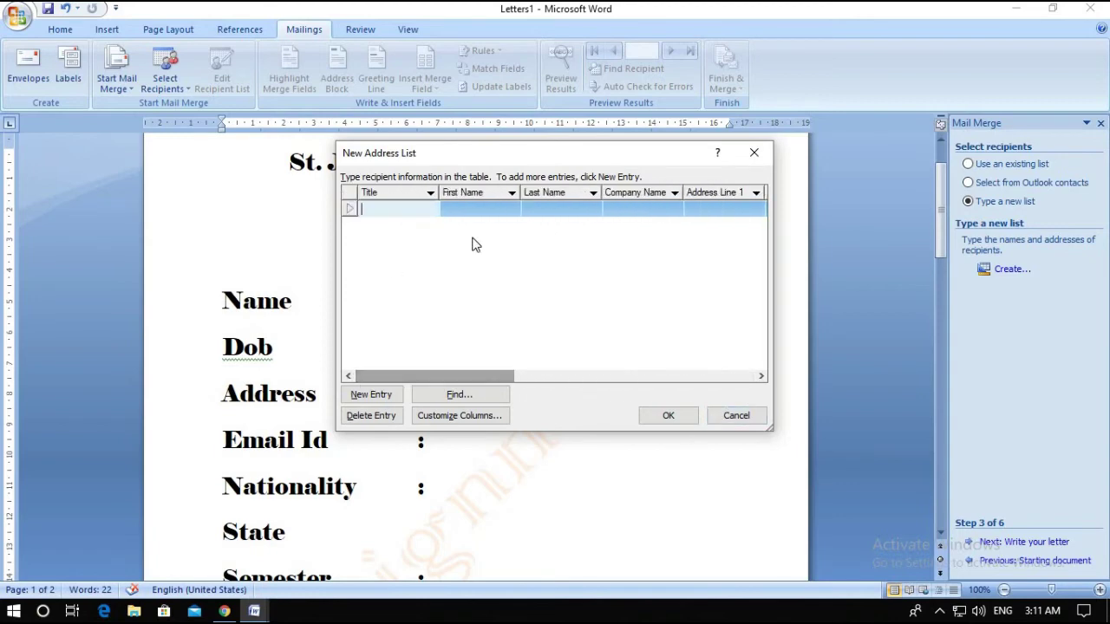
{"action": "left_click", "coordinate": [467, 419]}
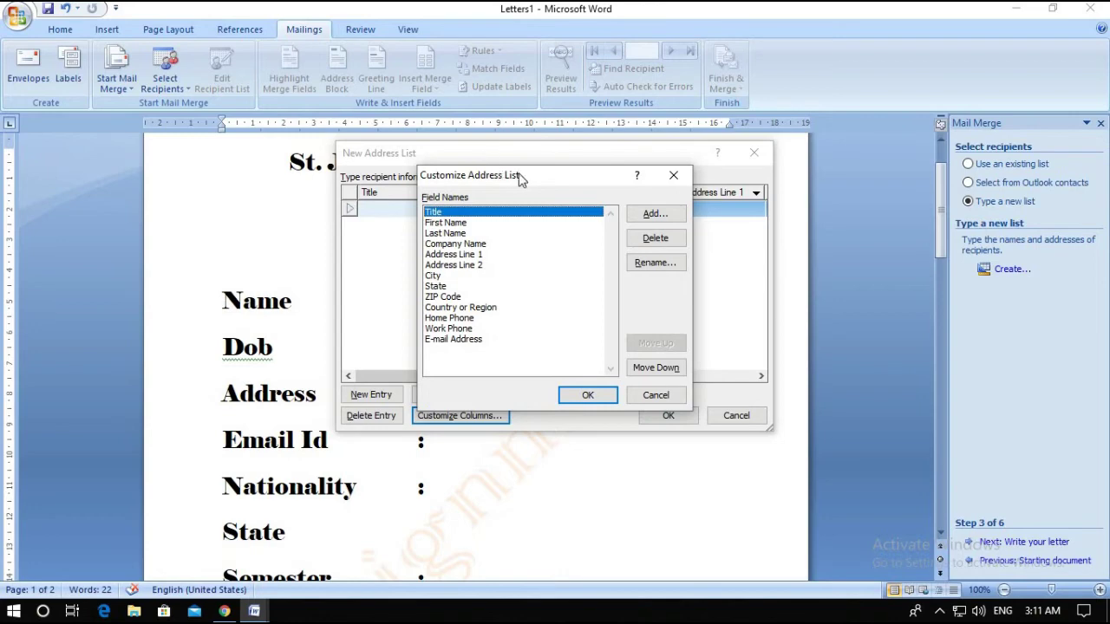
Reposition the New Address List window and reopen the Customize Address List dialog
{"action": "left_click_drag", "start_coordinate": [610, 178], "coordinate": [635, 178]}
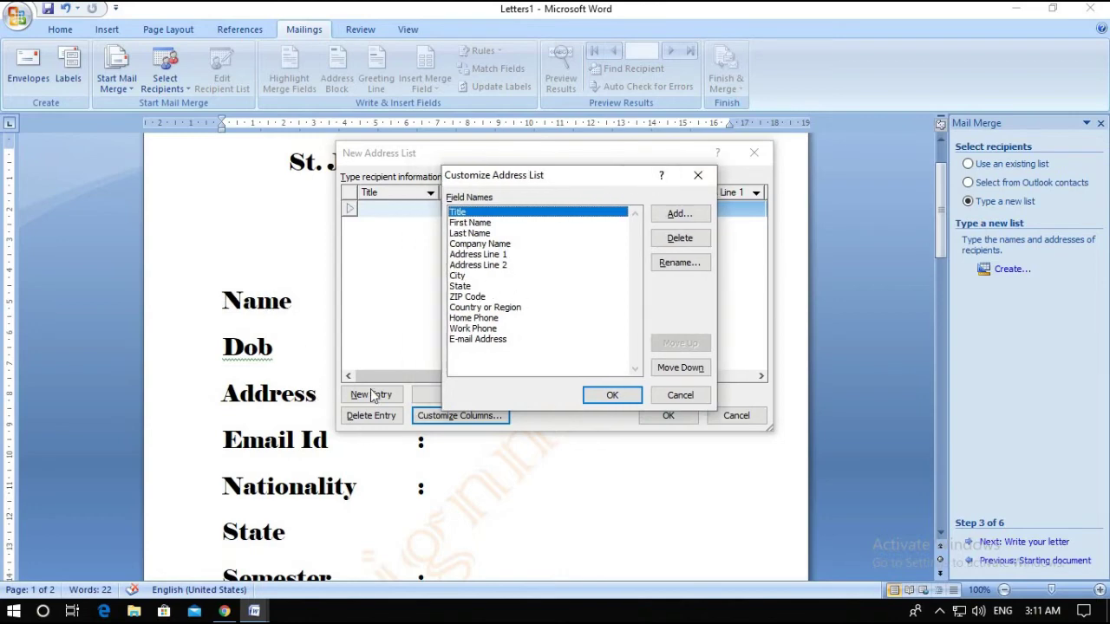
{"action": "left_click", "coordinate": [499, 156]}
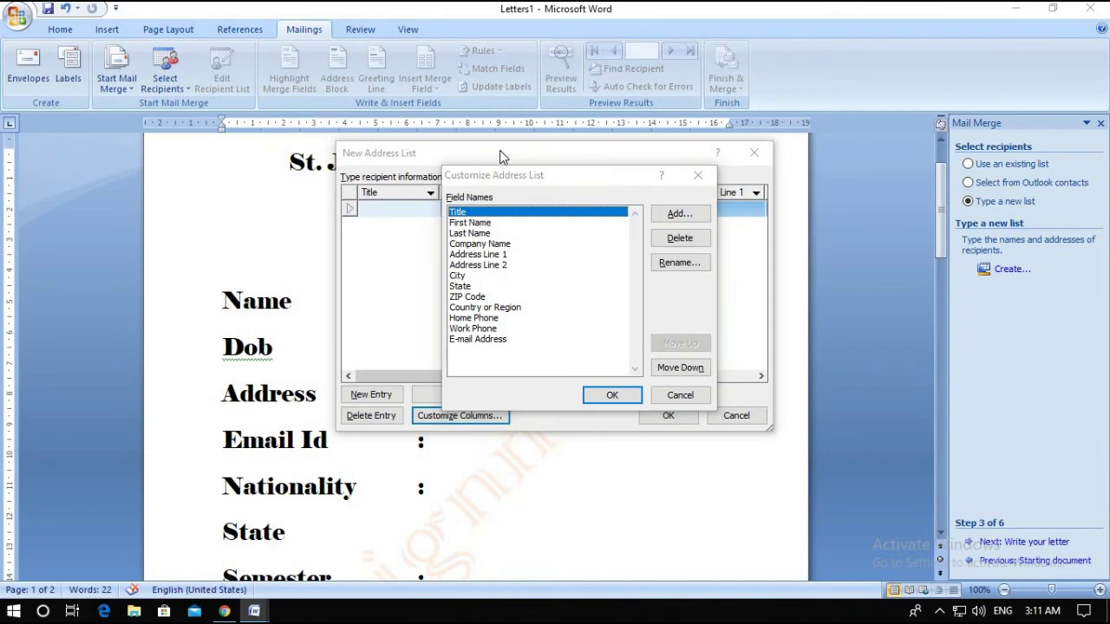
{"action": "left_click", "coordinate": [692, 399]}
{"action": "left_click_drag", "start_coordinate": [584, 154], "coordinate": [798, 154]}
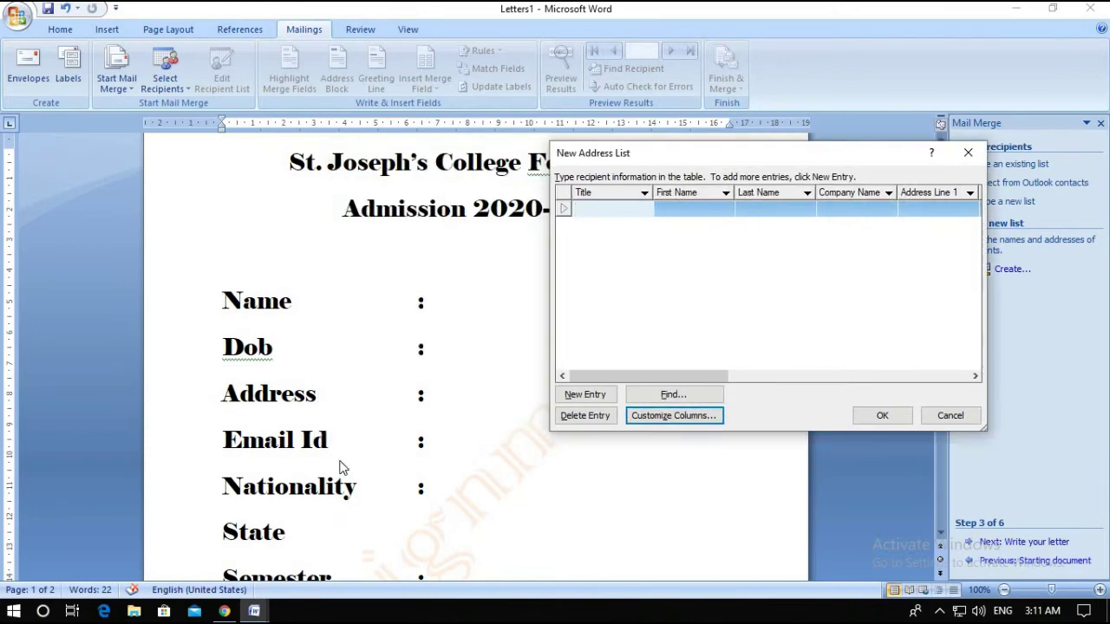
{"action": "left_click", "coordinate": [670, 415]}
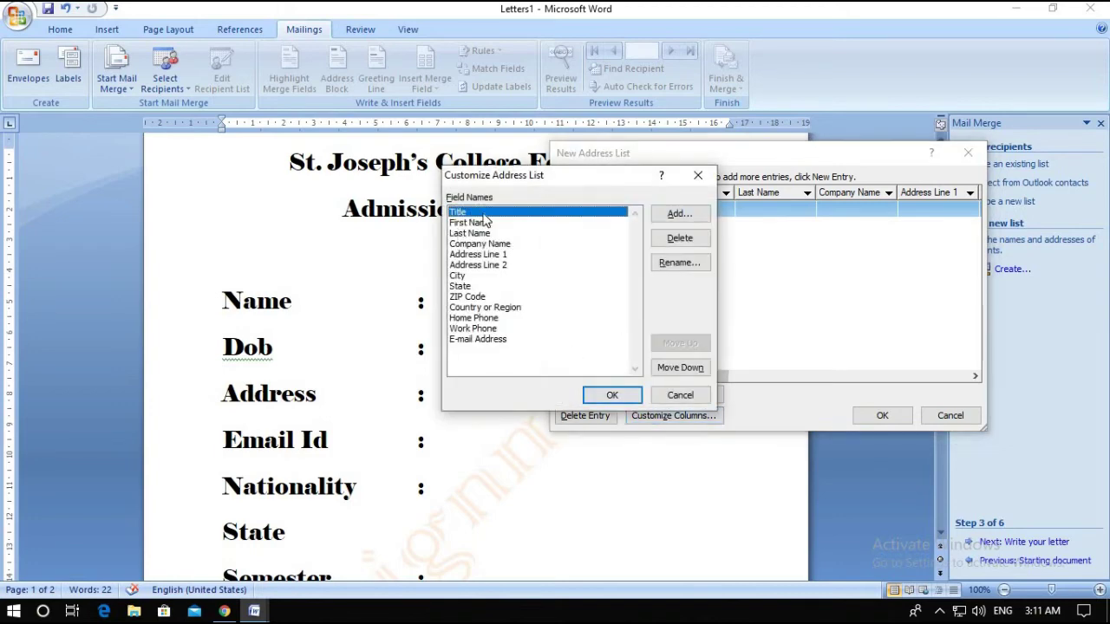
Rename the Title, First Name and Last Name fields to Name, Dob and Address
{"action": "left_click", "coordinate": [682, 263]}
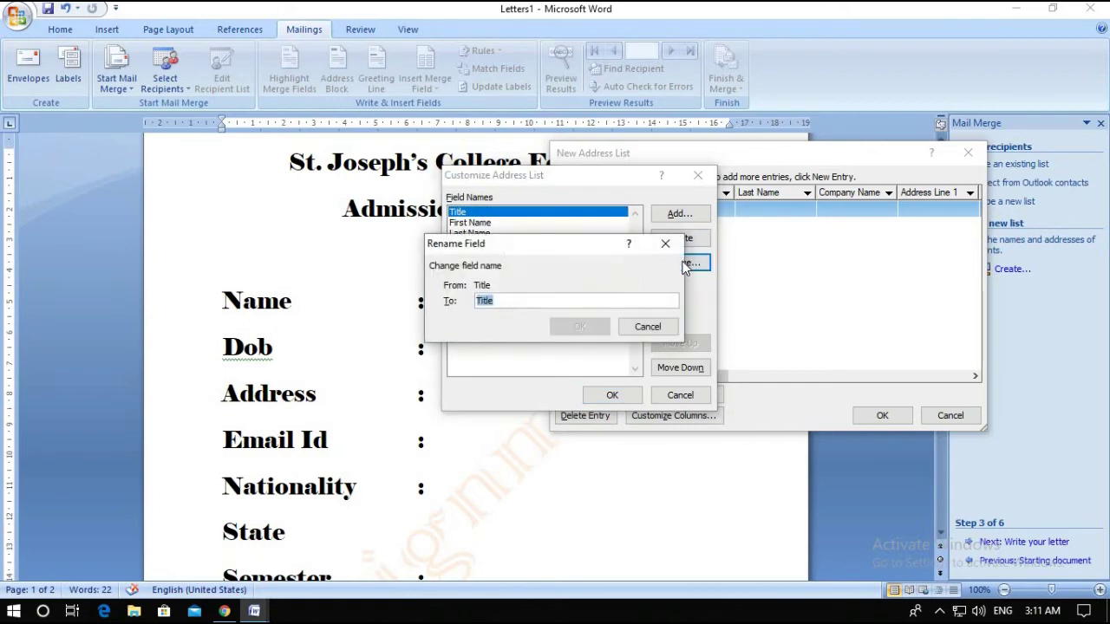
{"action": "type", "text": "Nam"}
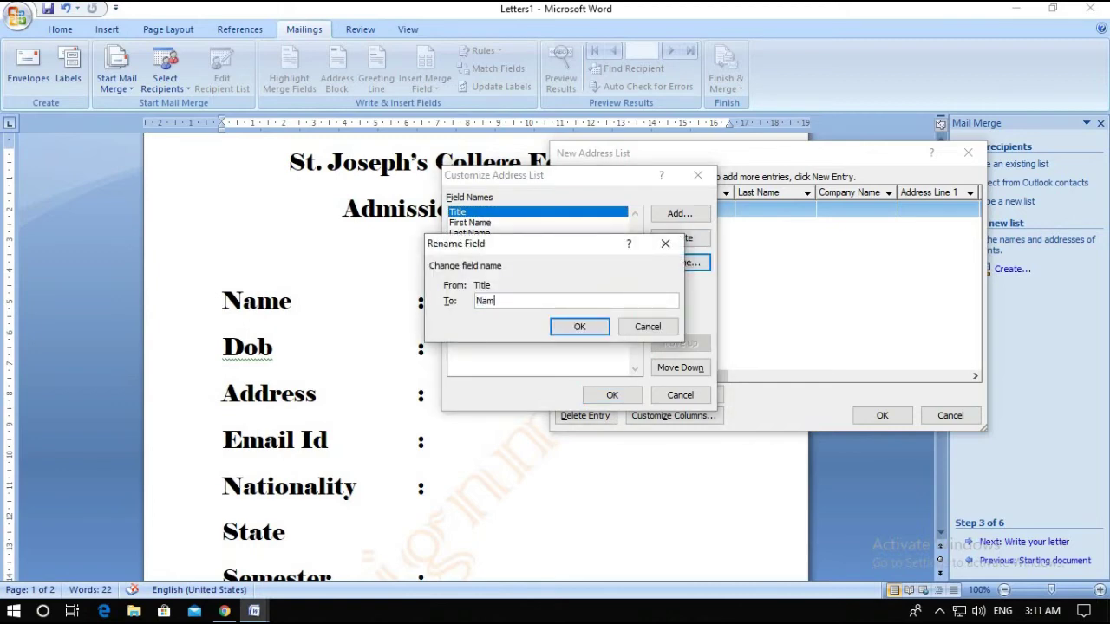
{"action": "type", "text": "e"}
{"action": "left_click", "coordinate": [591, 326]}
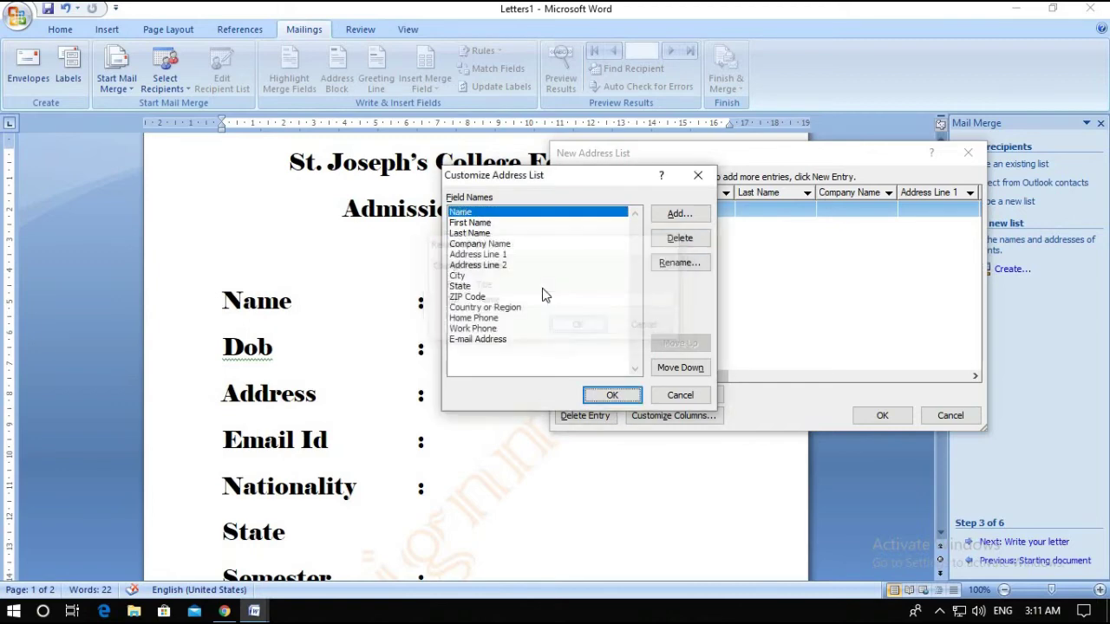
{"action": "left_click", "coordinate": [495, 223]}
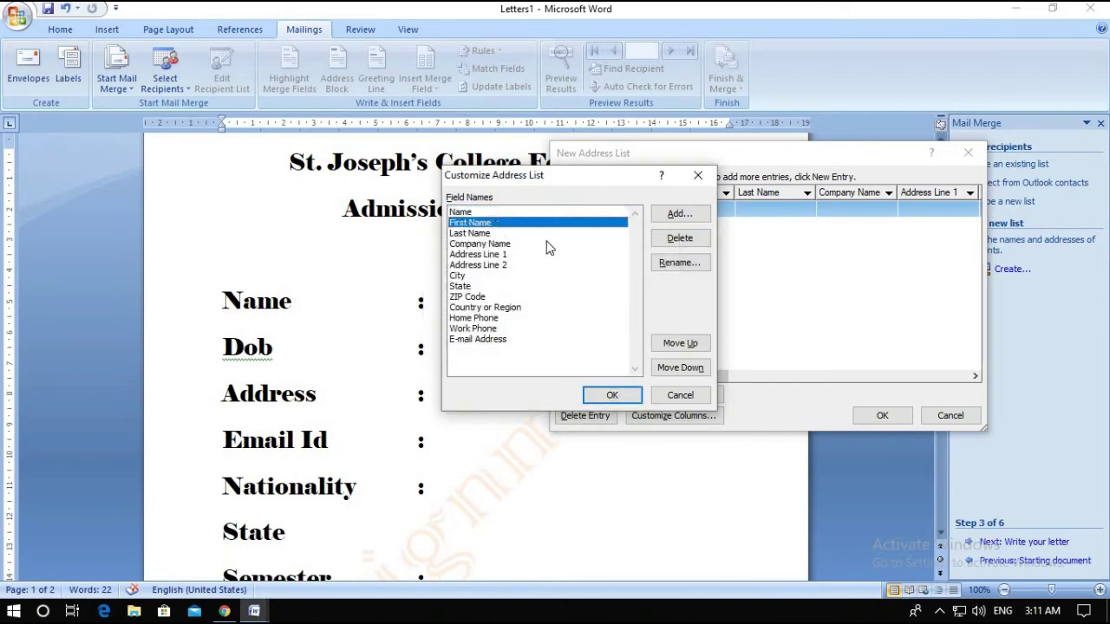
{"action": "left_click", "coordinate": [680, 263]}
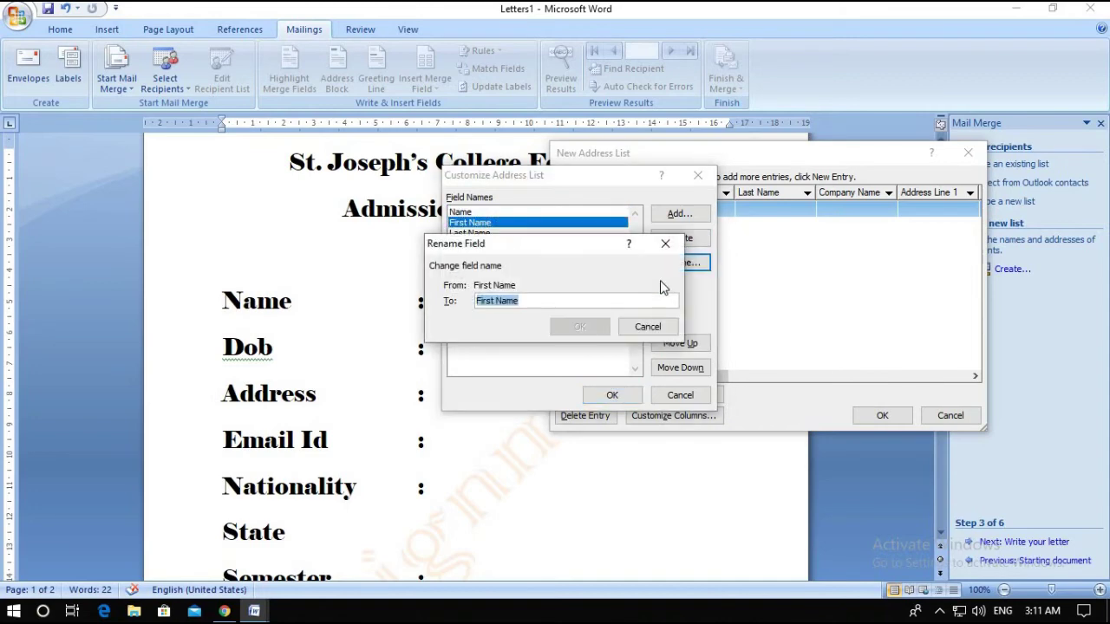
{"action": "type", "text": "D"}
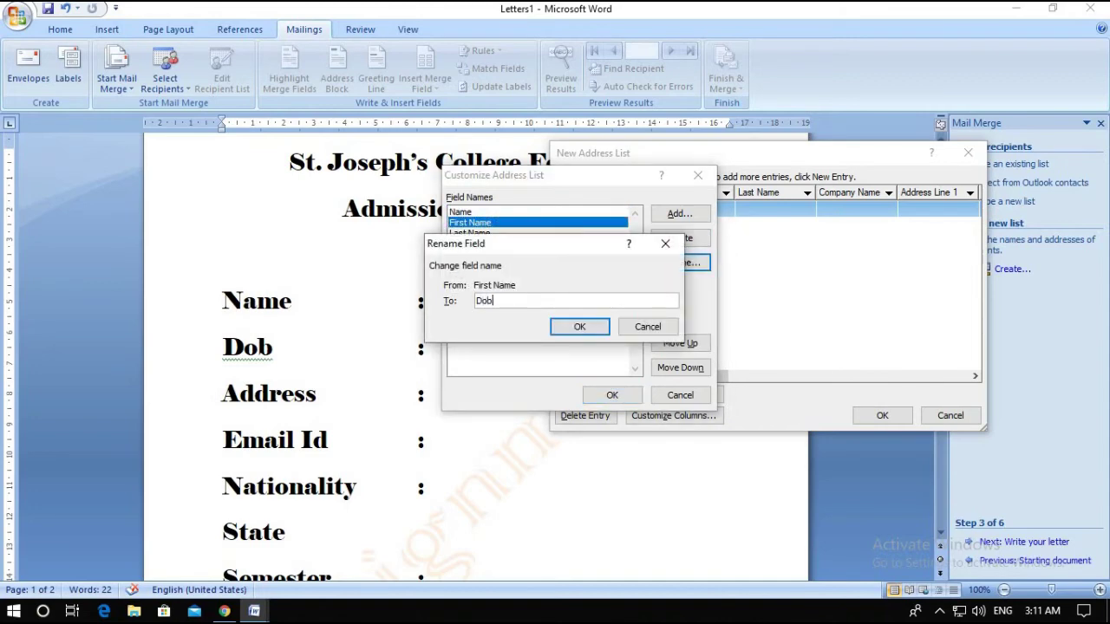
{"action": "type", "text": "ob"}
{"action": "left_click", "coordinate": [569, 327]}
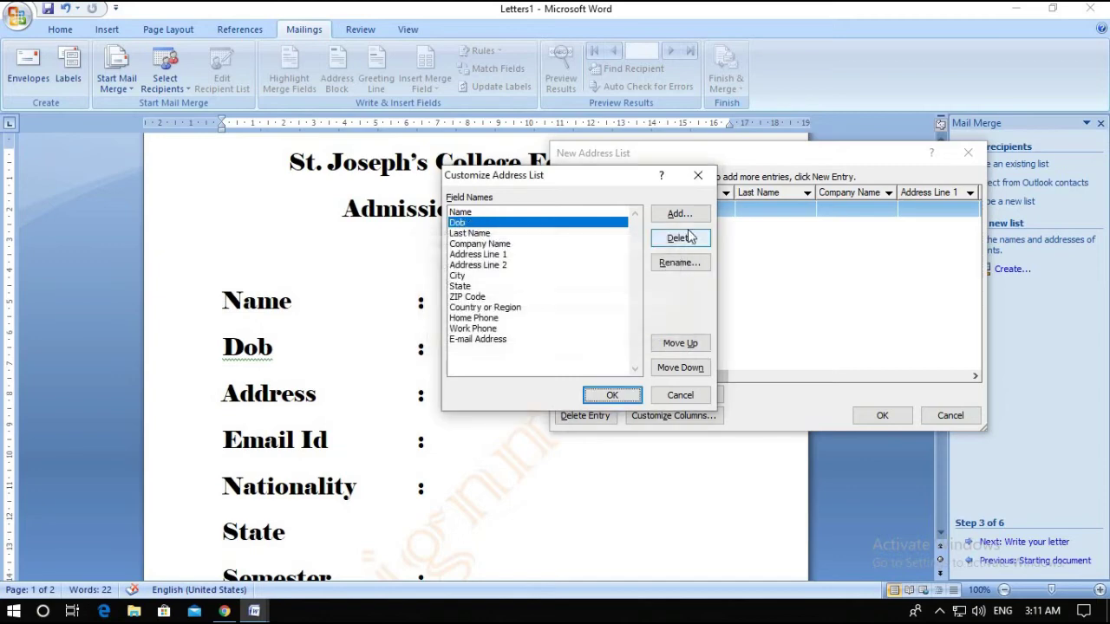
{"action": "left_click", "coordinate": [475, 233]}
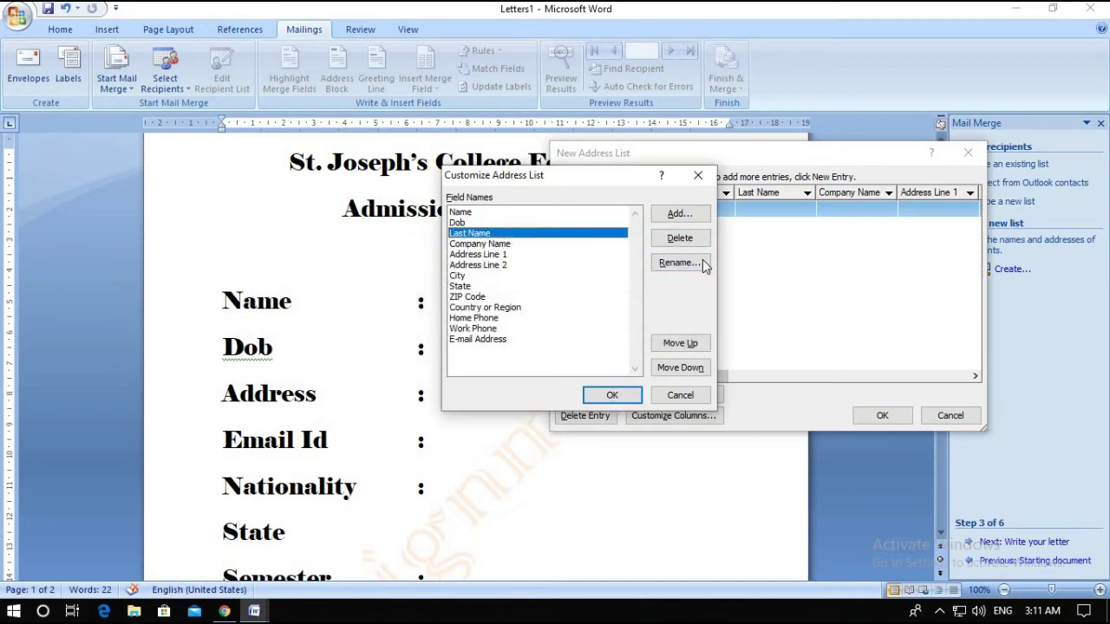
{"action": "left_click", "coordinate": [681, 263]}
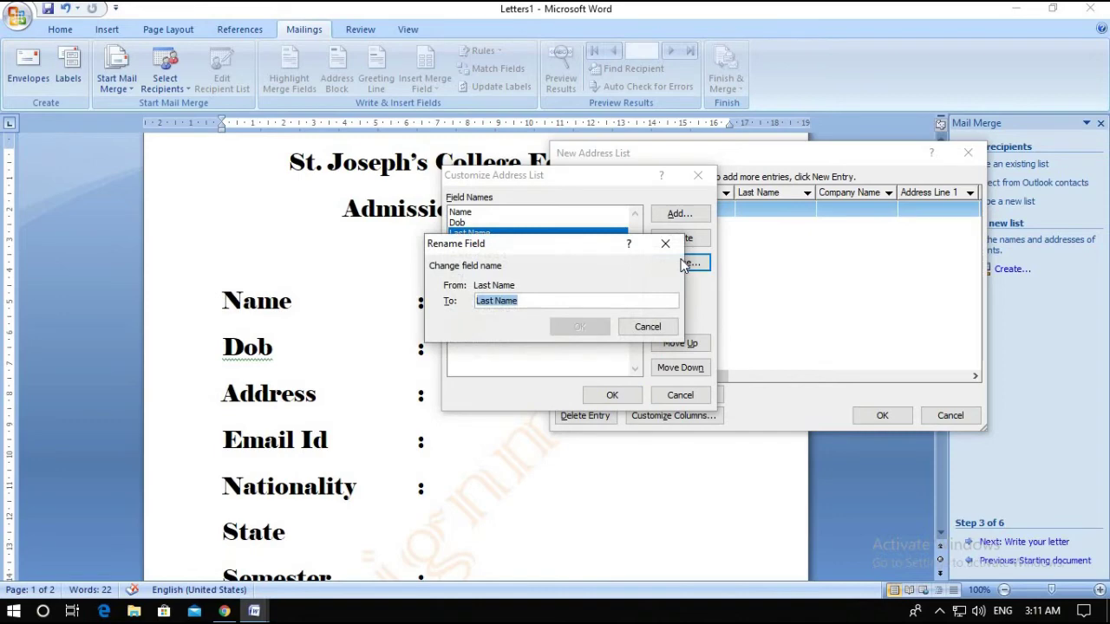
{"action": "type", "text": "Address"}
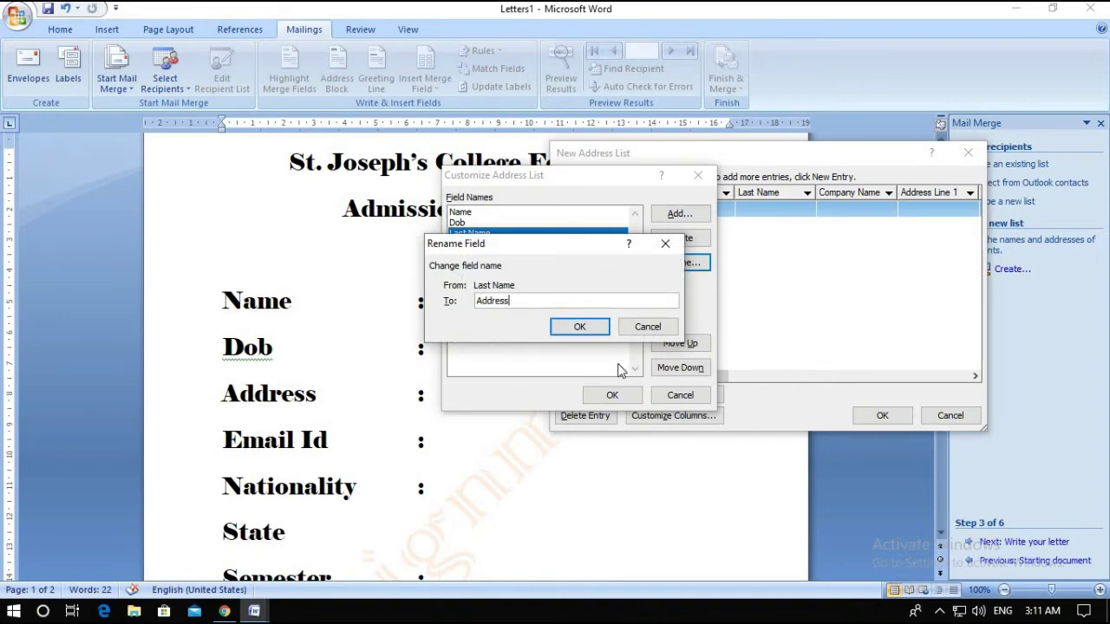
{"action": "left_click", "coordinate": [595, 331]}
Rename the Company Name field to Email ID
{"action": "left_click", "coordinate": [491, 245]}
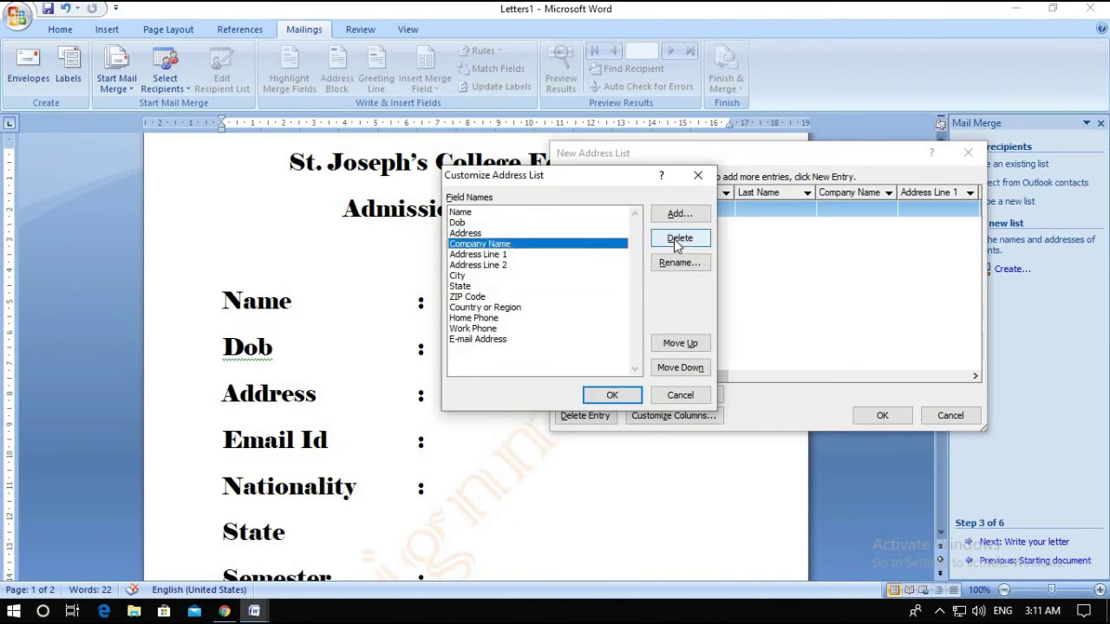
{"action": "left_click", "coordinate": [679, 262]}
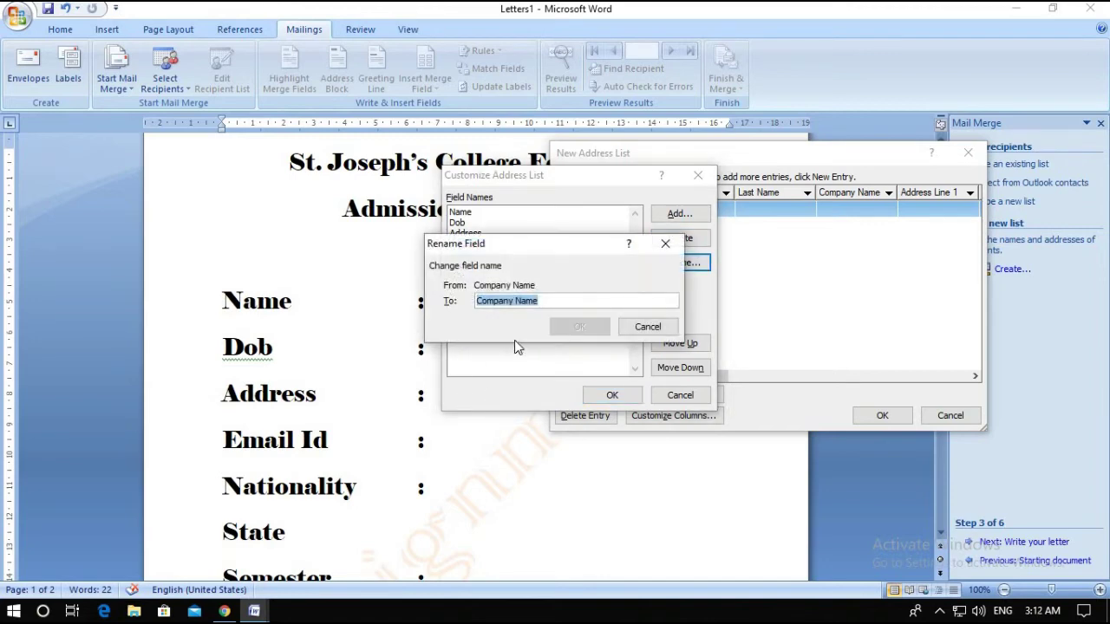
{"action": "type", "text": "E"}
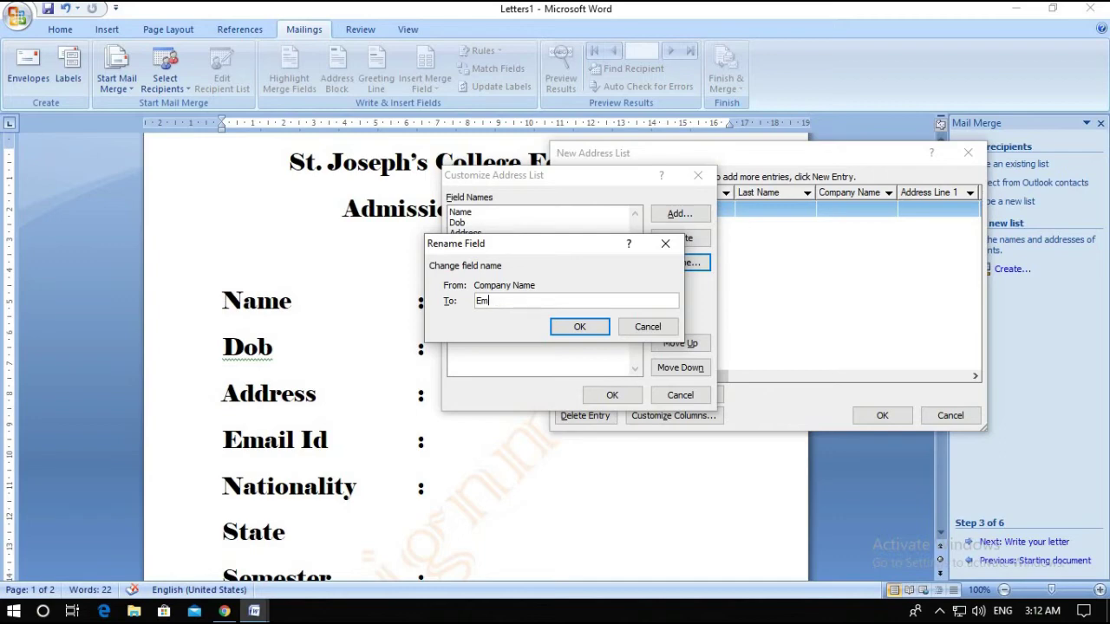
{"action": "type", "text": "m"}
{"action": "key", "text": "BackSpace"}
{"action": "key", "text": "BackSpace"}
{"action": "left_click", "coordinate": [664, 243]}
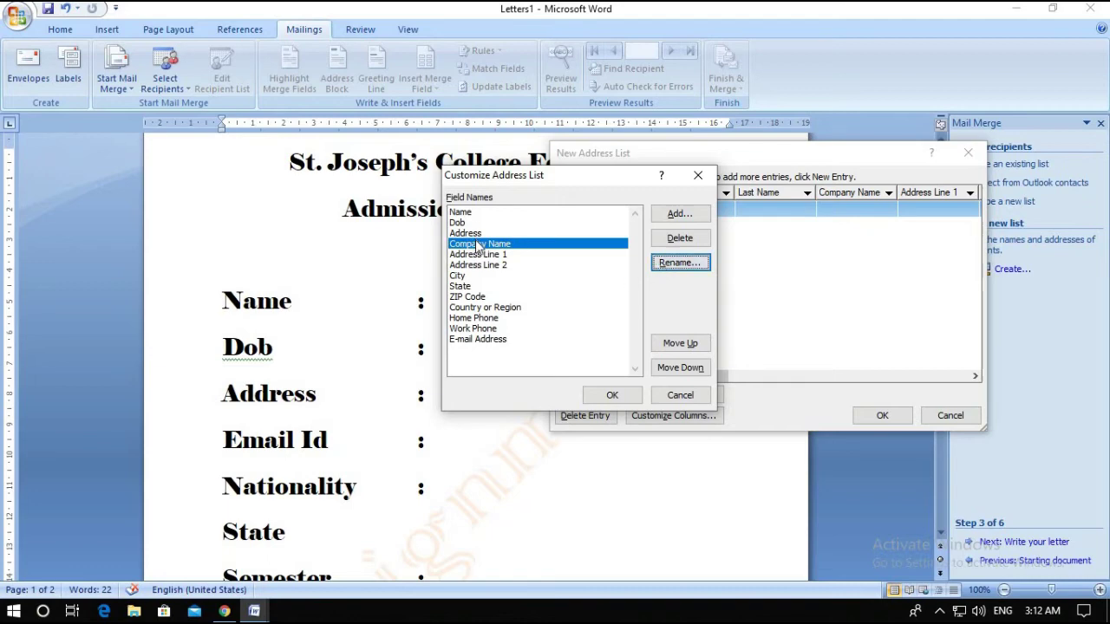
{"action": "left_click", "coordinate": [672, 267]}
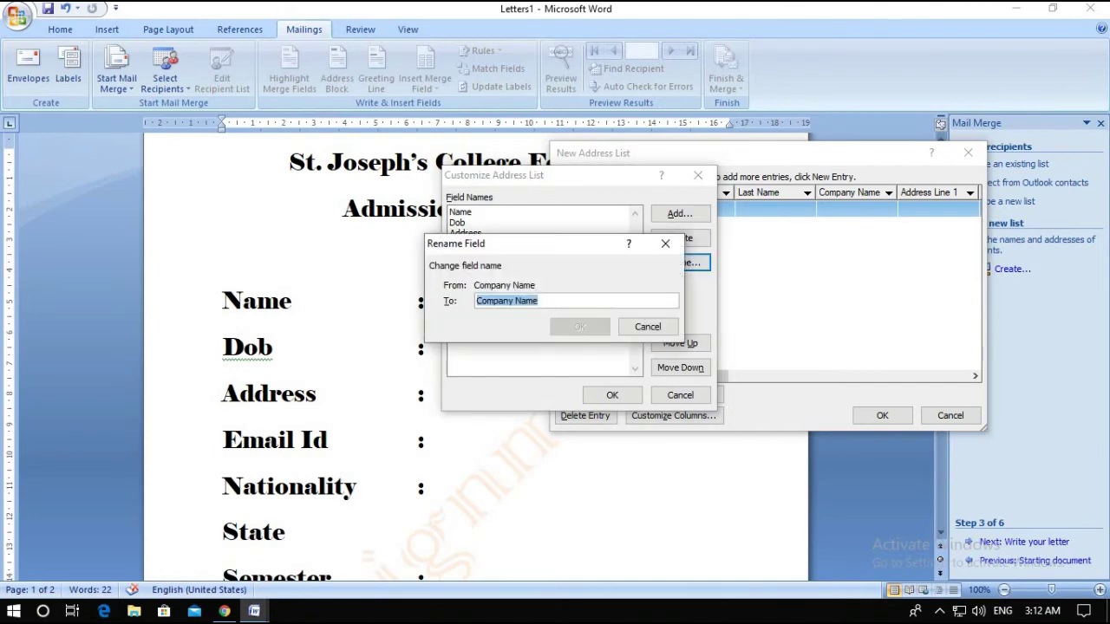
{"action": "type", "text": "Email ID"}
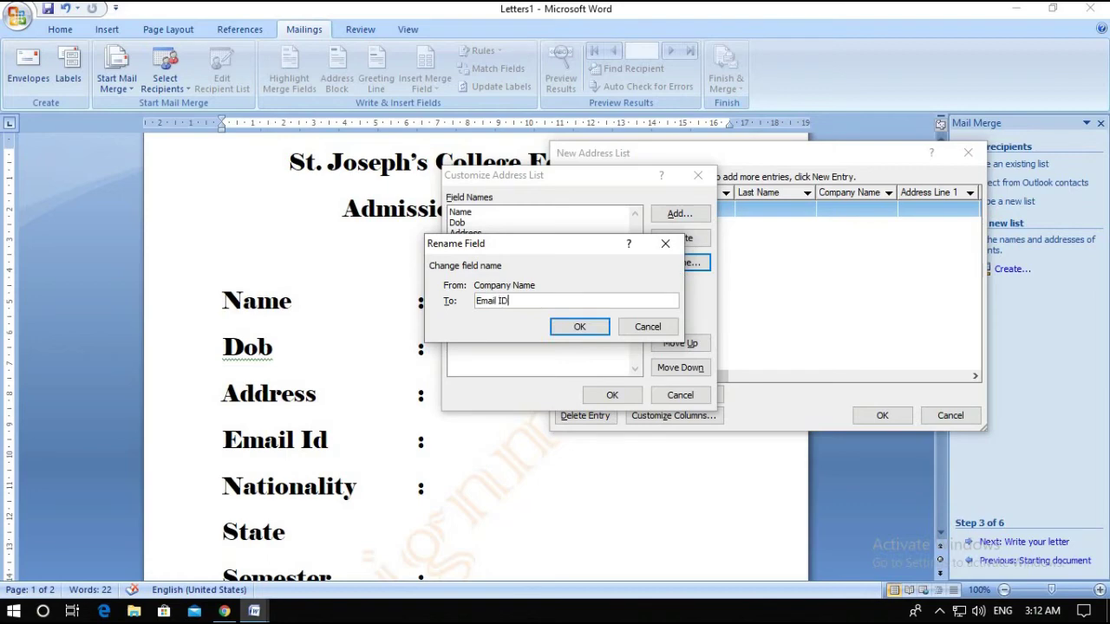
{"action": "left_click", "coordinate": [578, 326]}
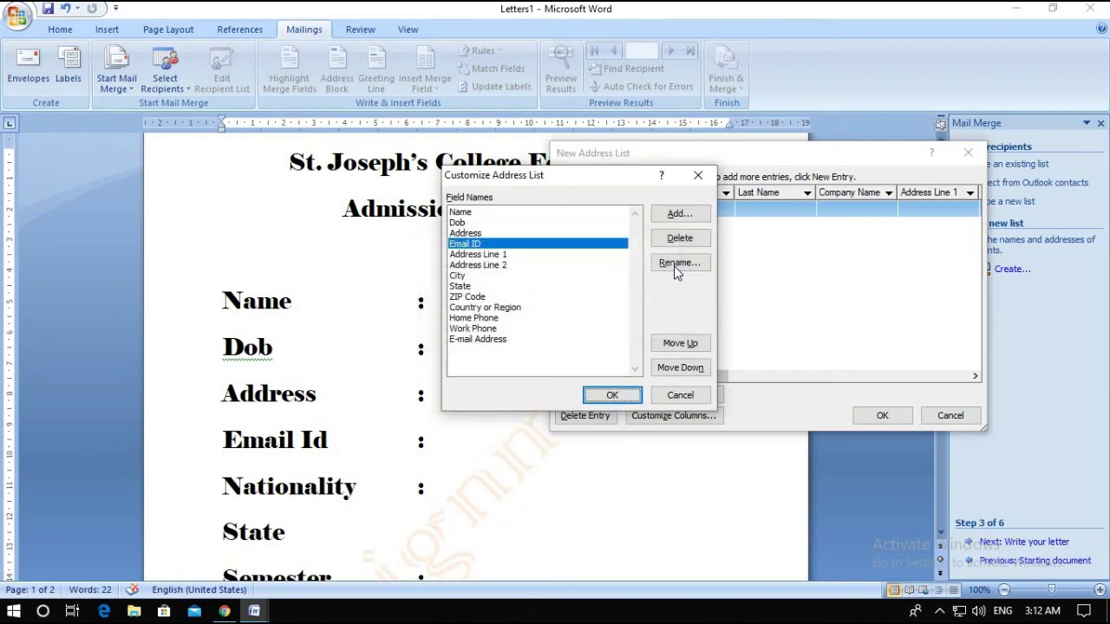
{"action": "left_click", "coordinate": [676, 268]}
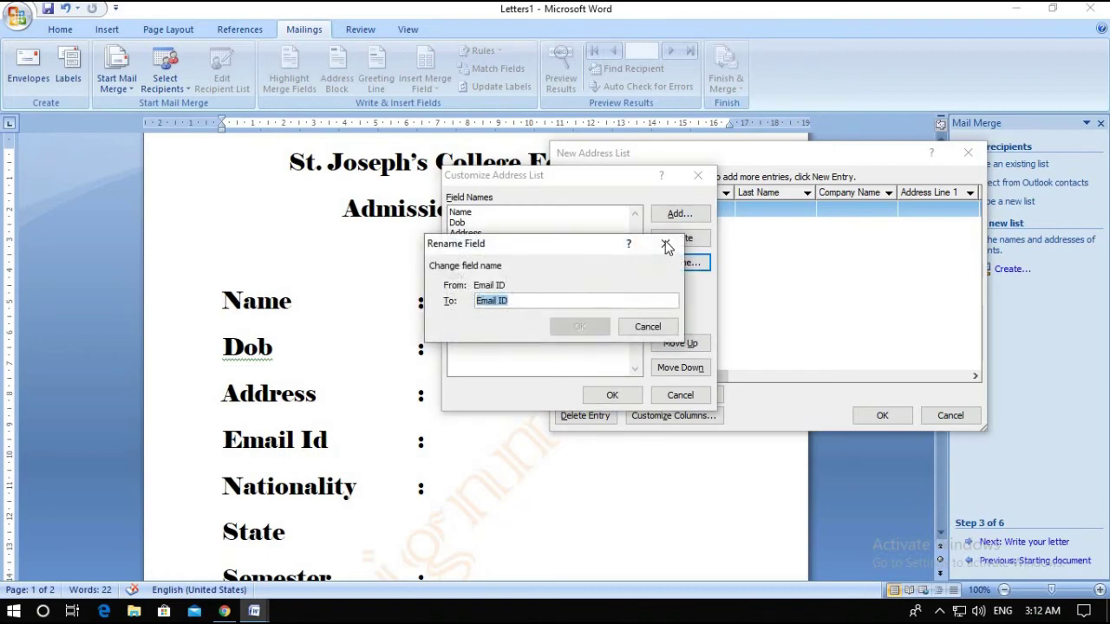
{"action": "left_click", "coordinate": [668, 245]}
Rename Address Line 1 to Nationality; the Address Line 2 rename to State is cancelled as a duplicate
{"action": "left_click", "coordinate": [500, 255]}
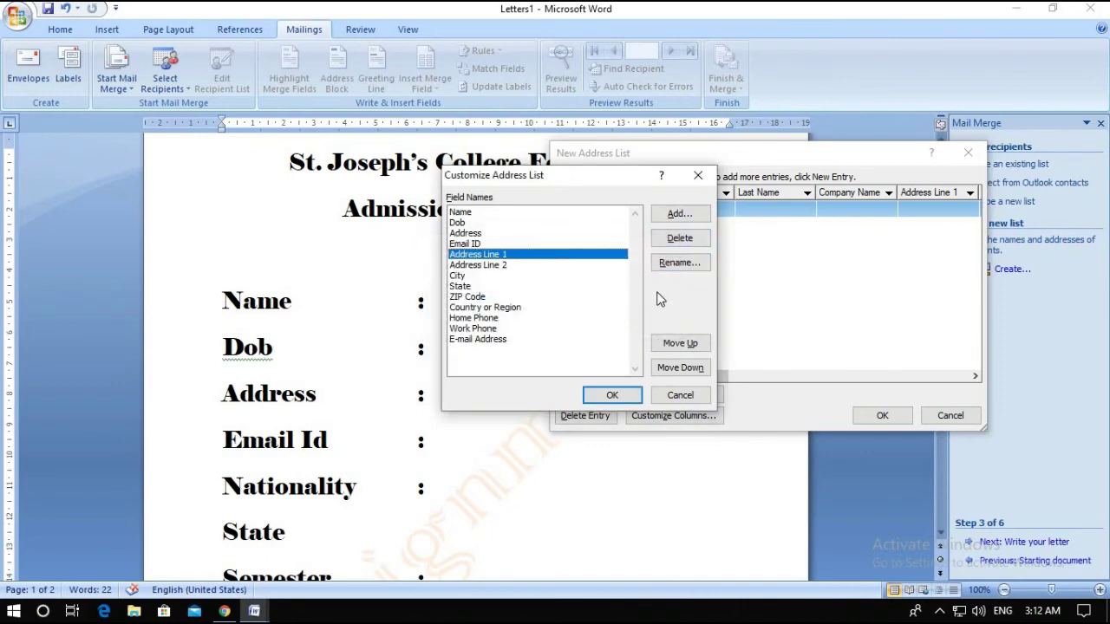
{"action": "left_click", "coordinate": [679, 265]}
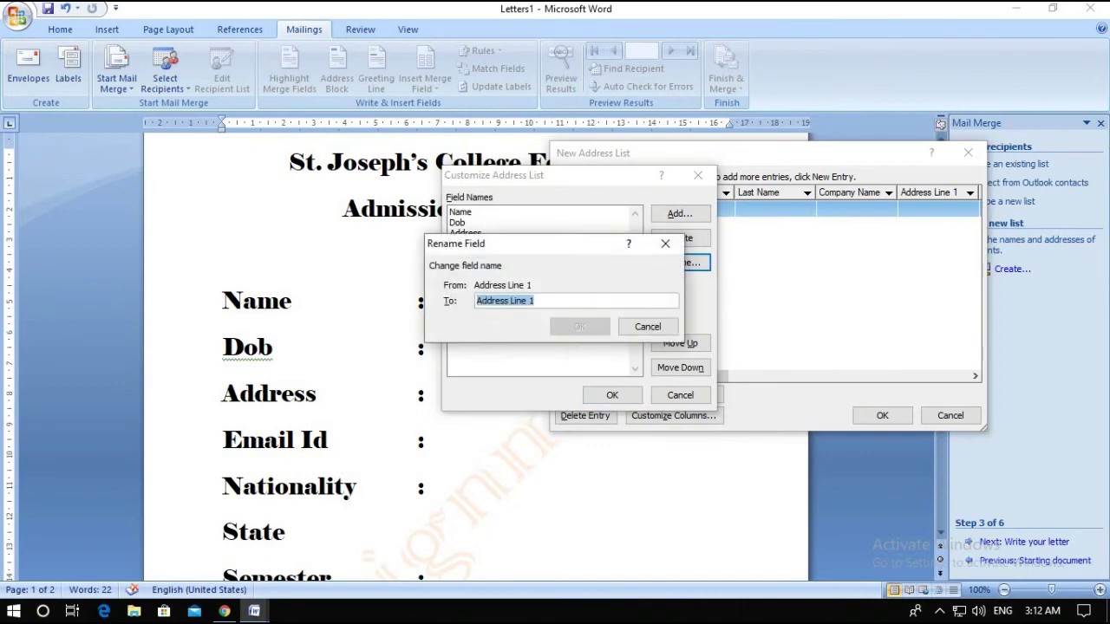
{"action": "type", "text": "Nationality"}
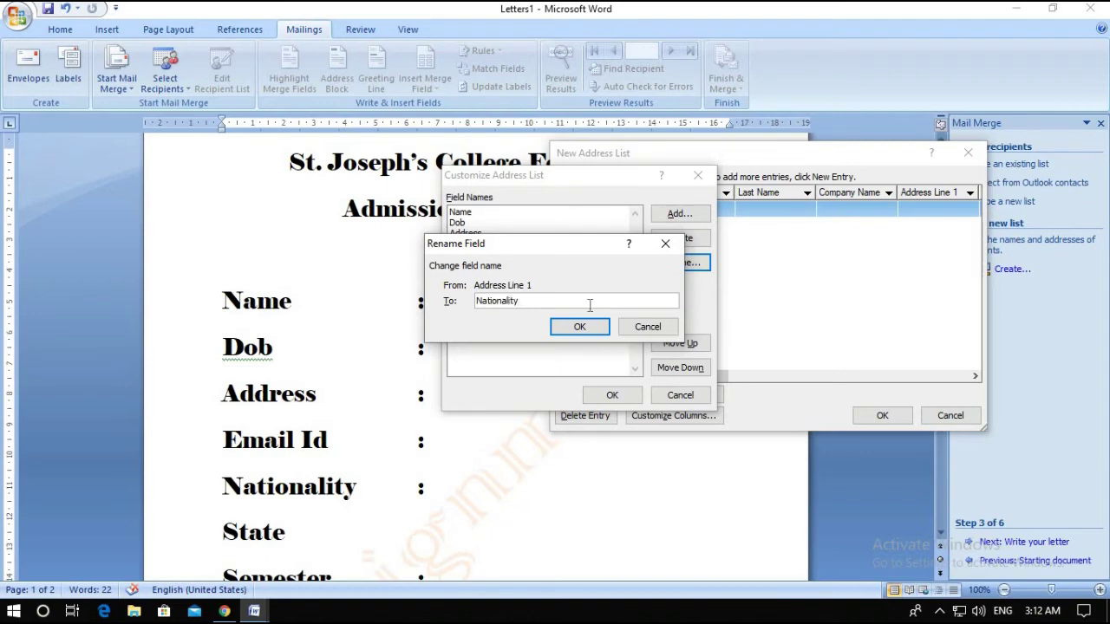
{"action": "left_click", "coordinate": [579, 326]}
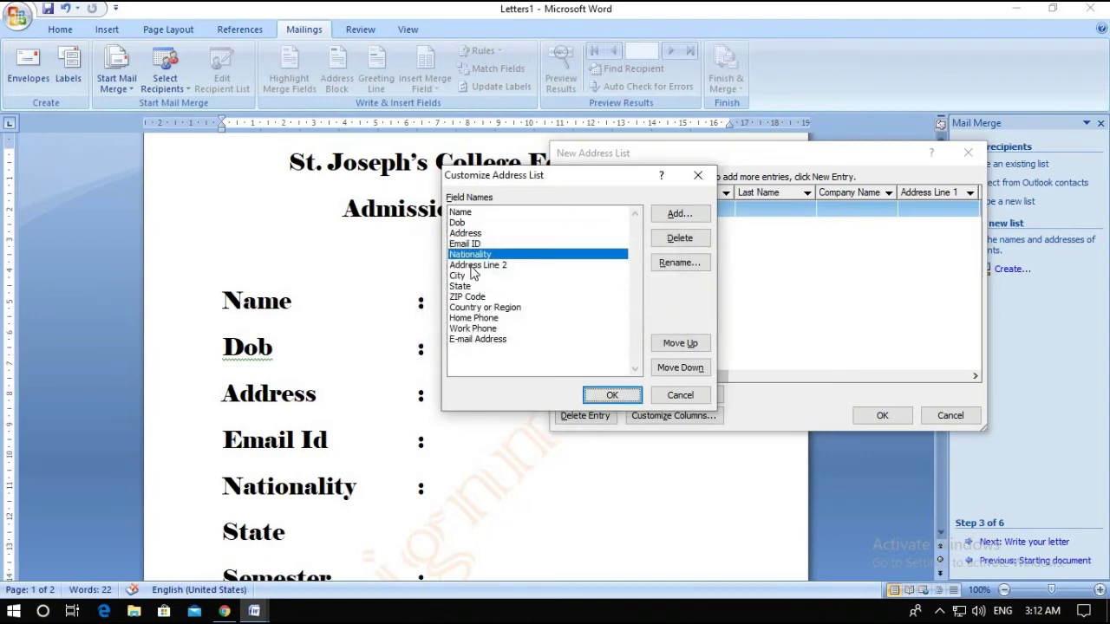
{"action": "left_click", "coordinate": [472, 265]}
{"action": "left_click", "coordinate": [656, 263]}
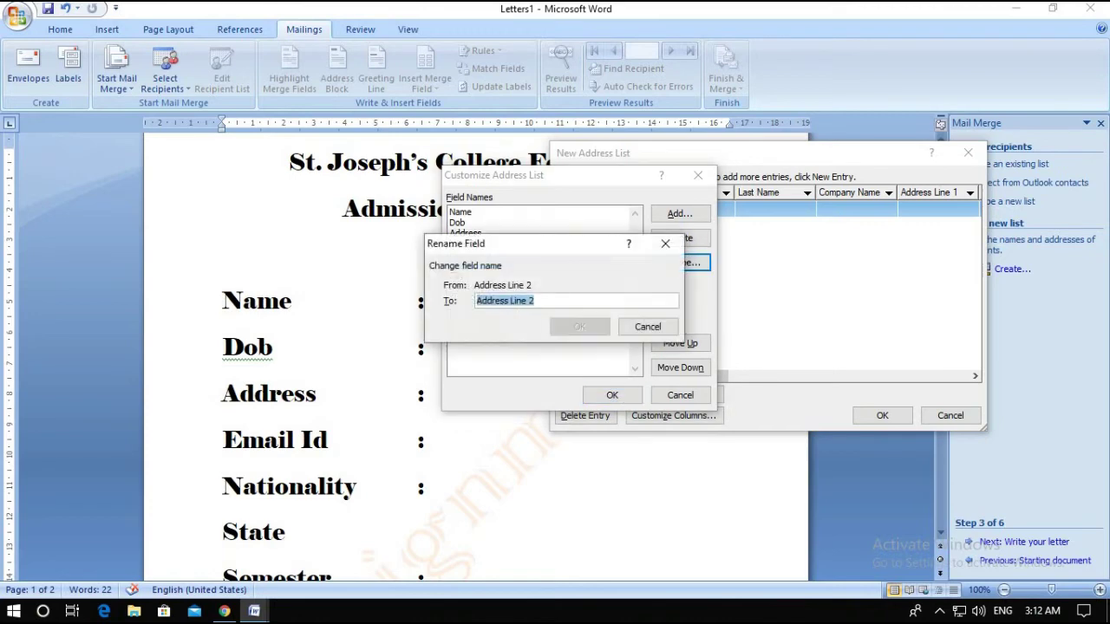
{"action": "type", "text": "State"}
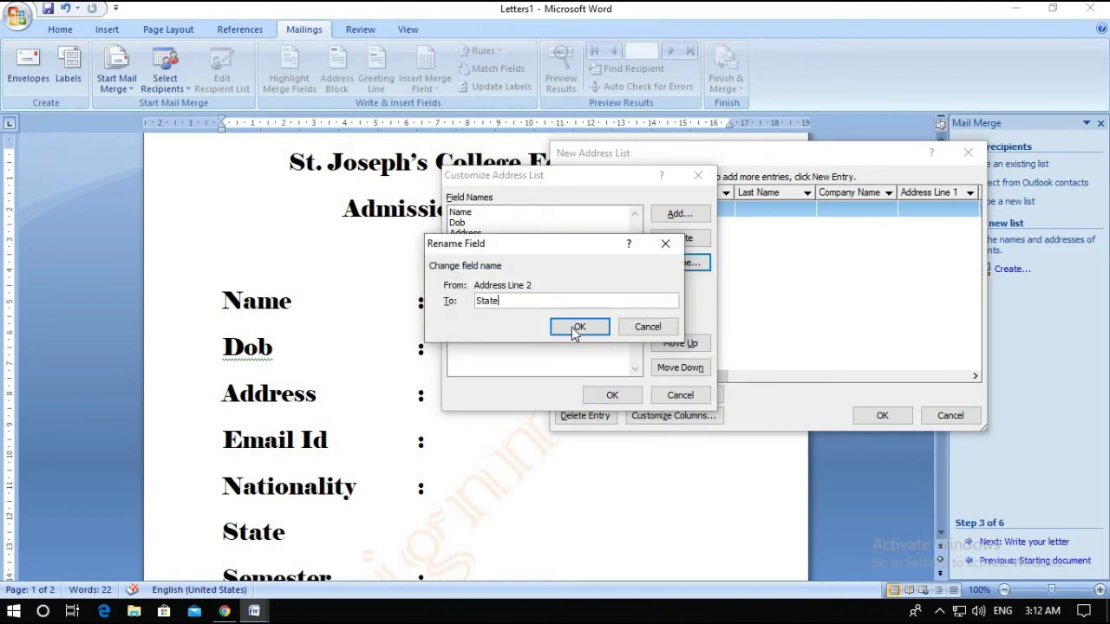
{"action": "left_click", "coordinate": [577, 331]}
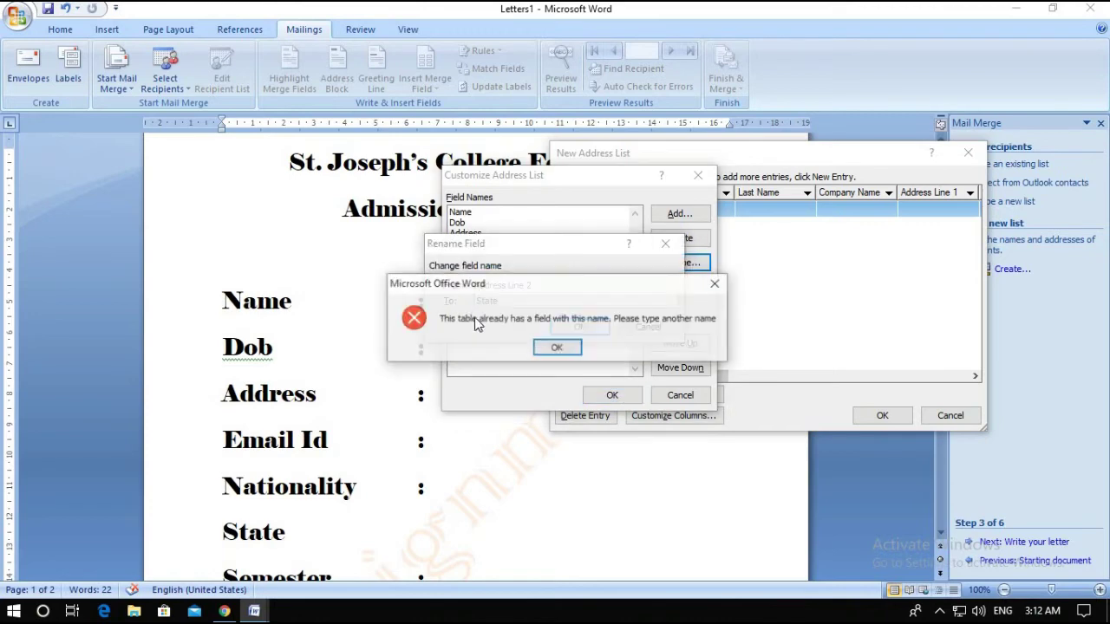
{"action": "left_click", "coordinate": [571, 354]}
{"action": "left_click", "coordinate": [630, 335]}
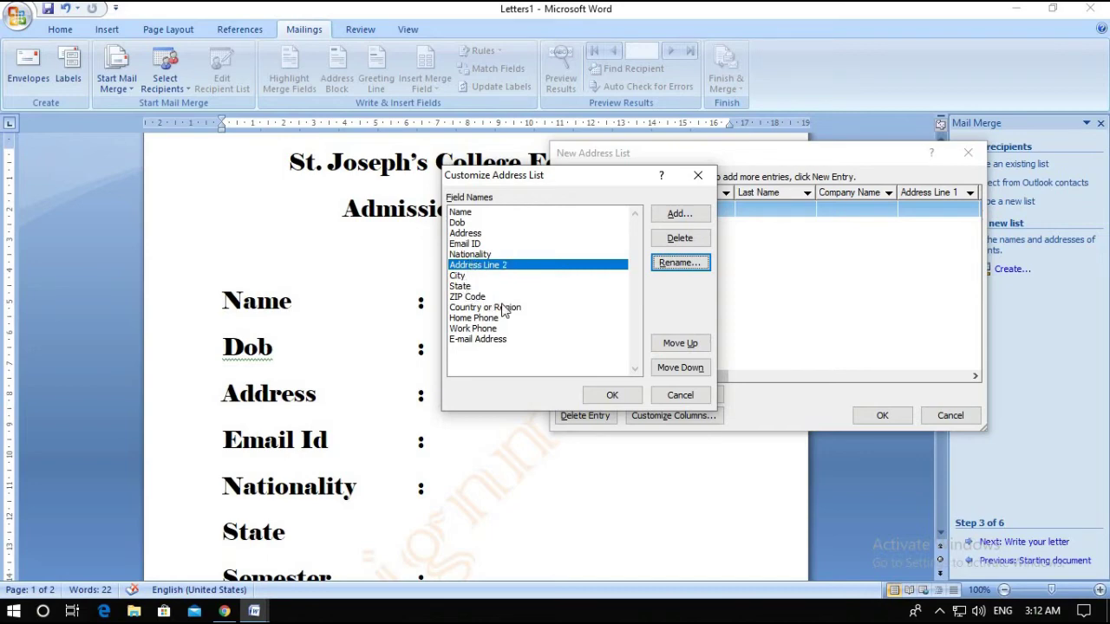
Delete the Country or Region, Home Phone and Work Phone fields and accept the customized columns
{"action": "left_click", "coordinate": [588, 309]}
{"action": "left_click", "coordinate": [679, 238]}
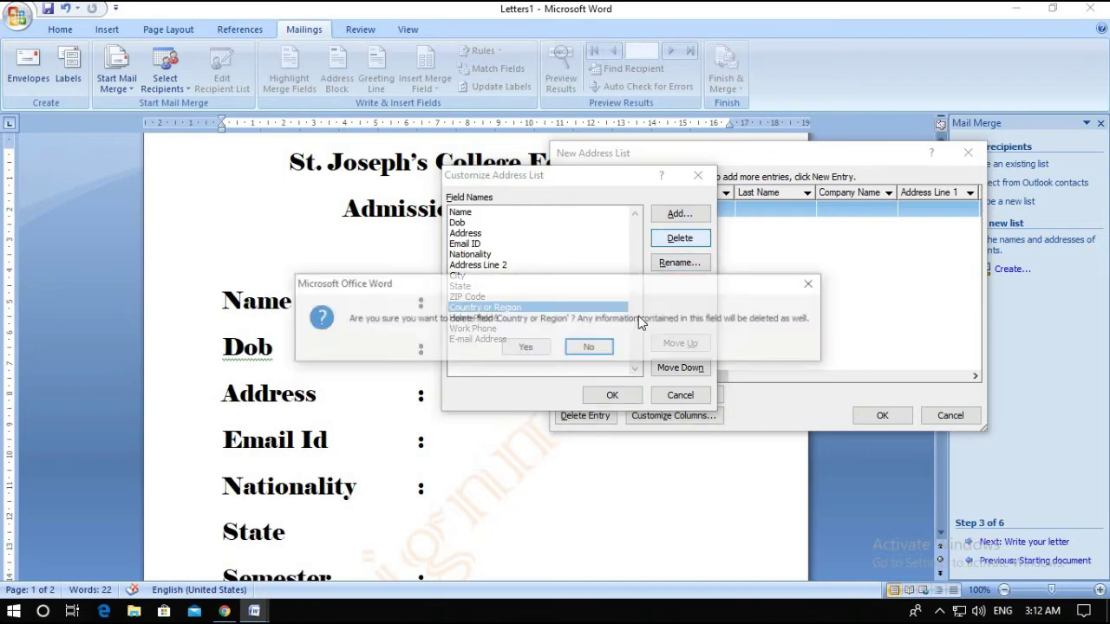
{"action": "left_click", "coordinate": [533, 347]}
{"action": "left_click", "coordinate": [486, 306]}
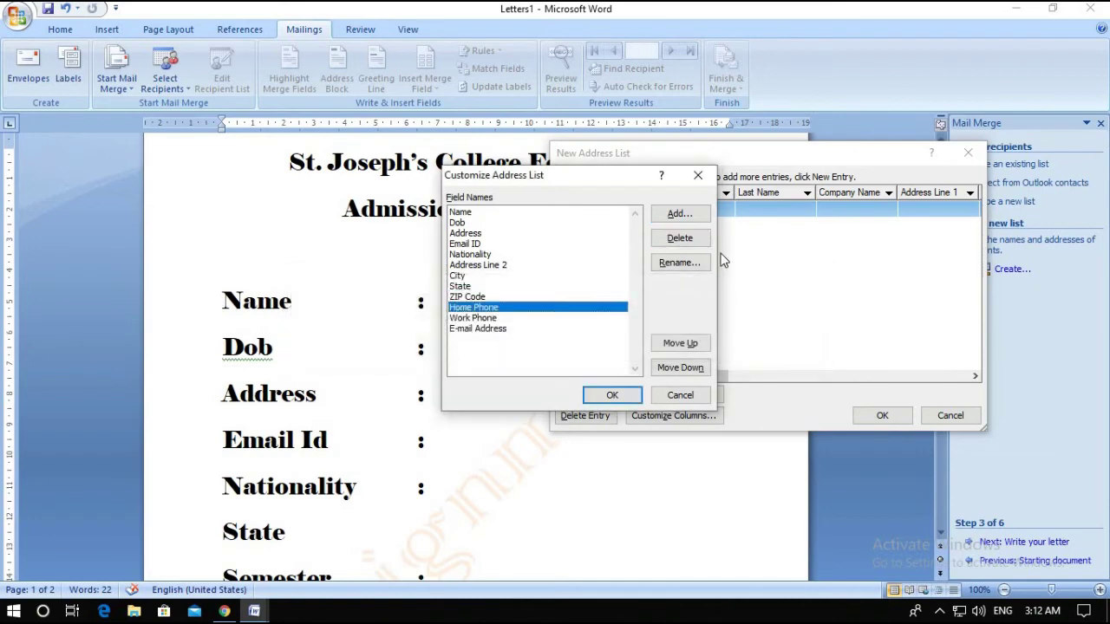
{"action": "left_click", "coordinate": [680, 238]}
{"action": "left_click", "coordinate": [525, 346]}
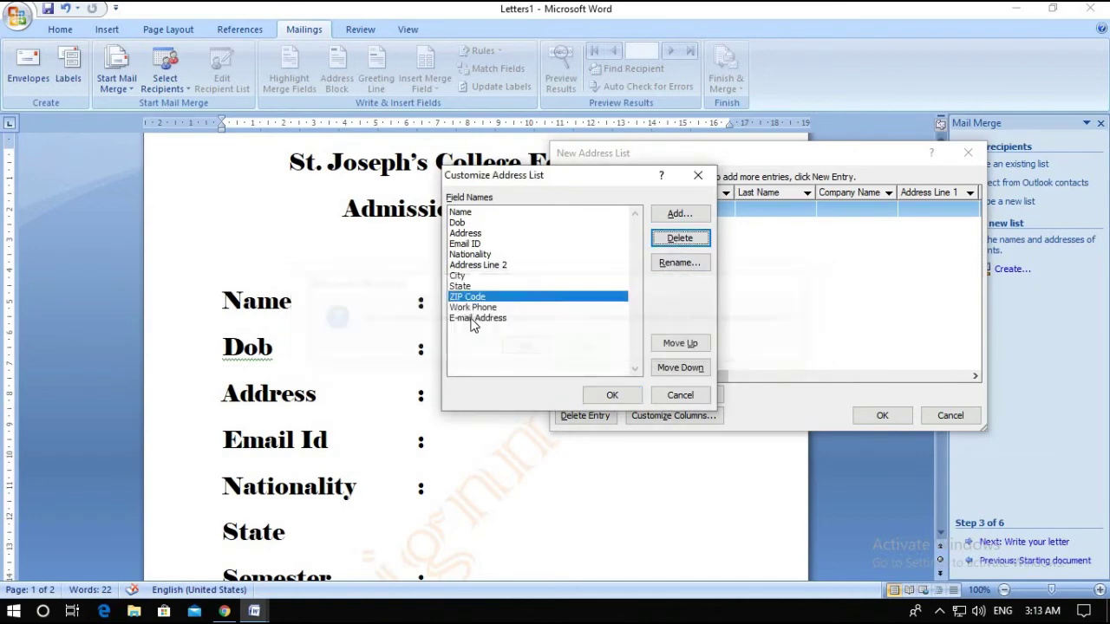
{"action": "left_click", "coordinate": [475, 307]}
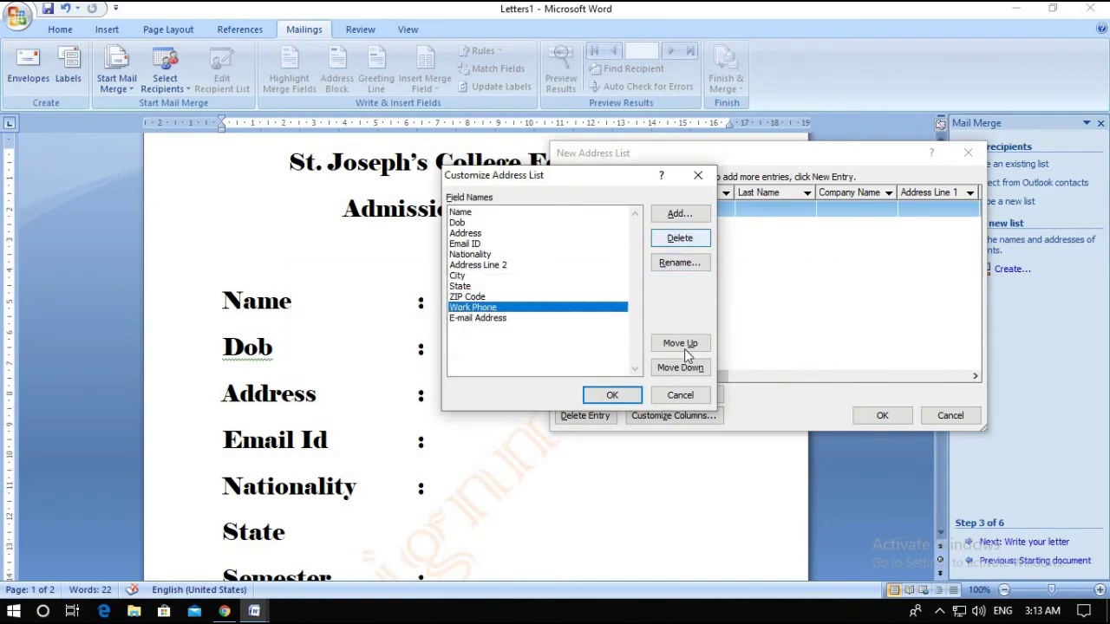
{"action": "left_click", "coordinate": [680, 239]}
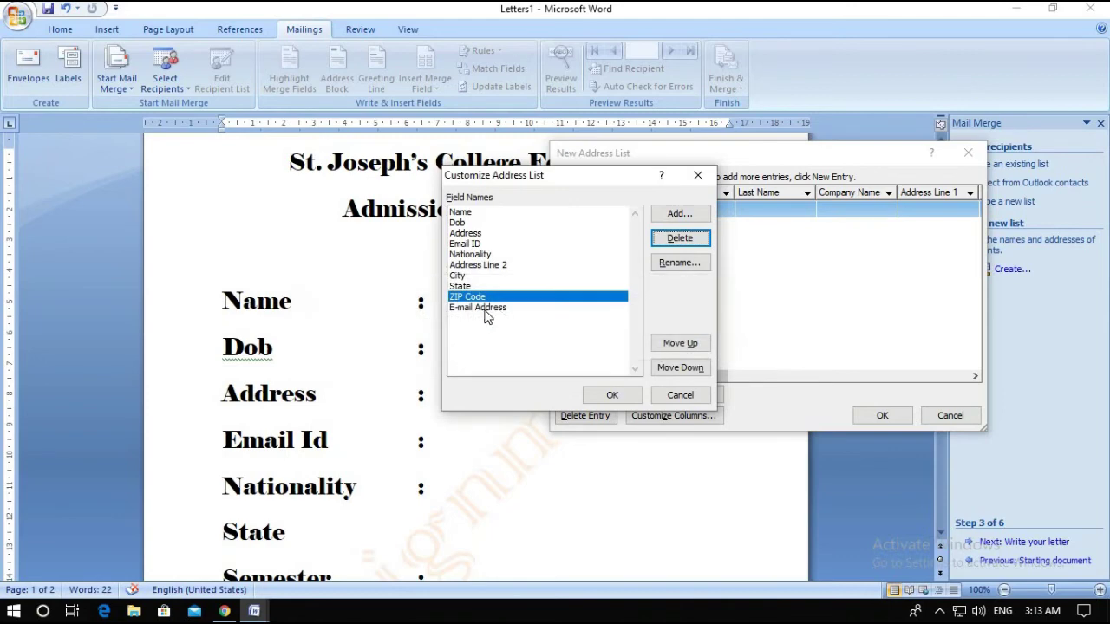
{"action": "left_click", "coordinate": [489, 307]}
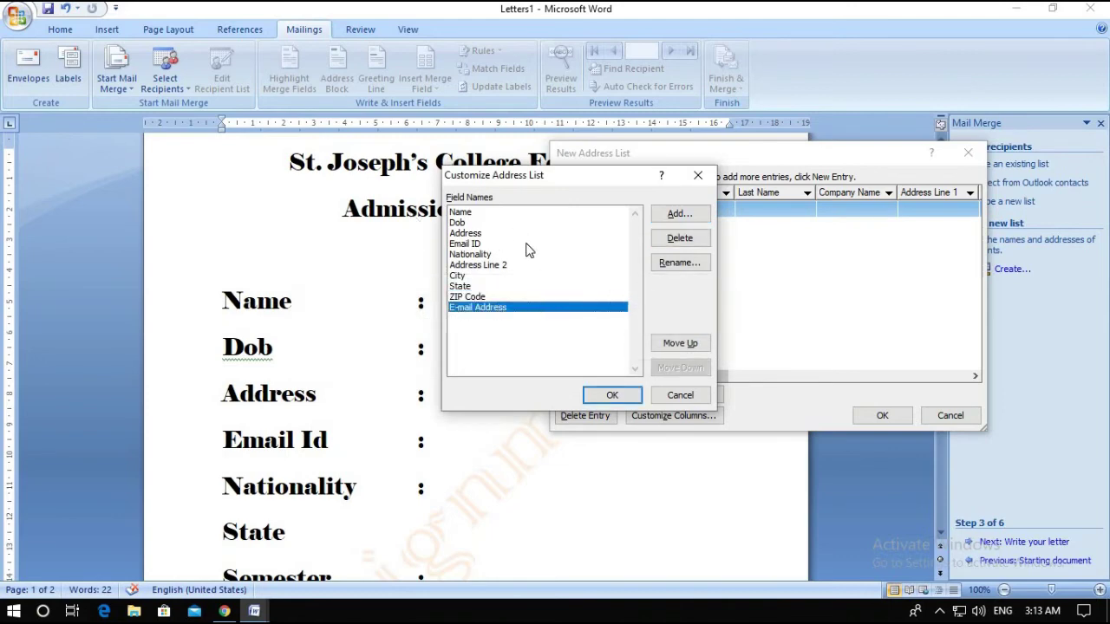
{"action": "left_click", "coordinate": [612, 397]}
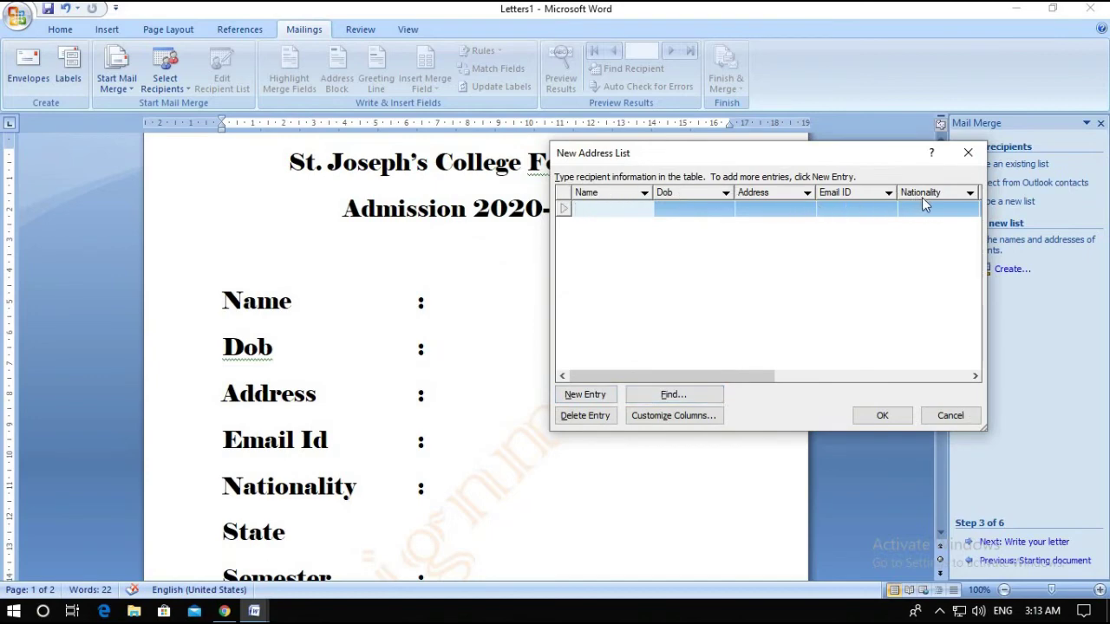
Enter the first student's name, Dob 23/02/2001, address, e-mail address and nationality India
{"action": "left_click_drag", "start_coordinate": [751, 376], "coordinate": [697, 369]}
{"action": "type", "text": "Asha"}
{"action": "key", "text": "Tab"}
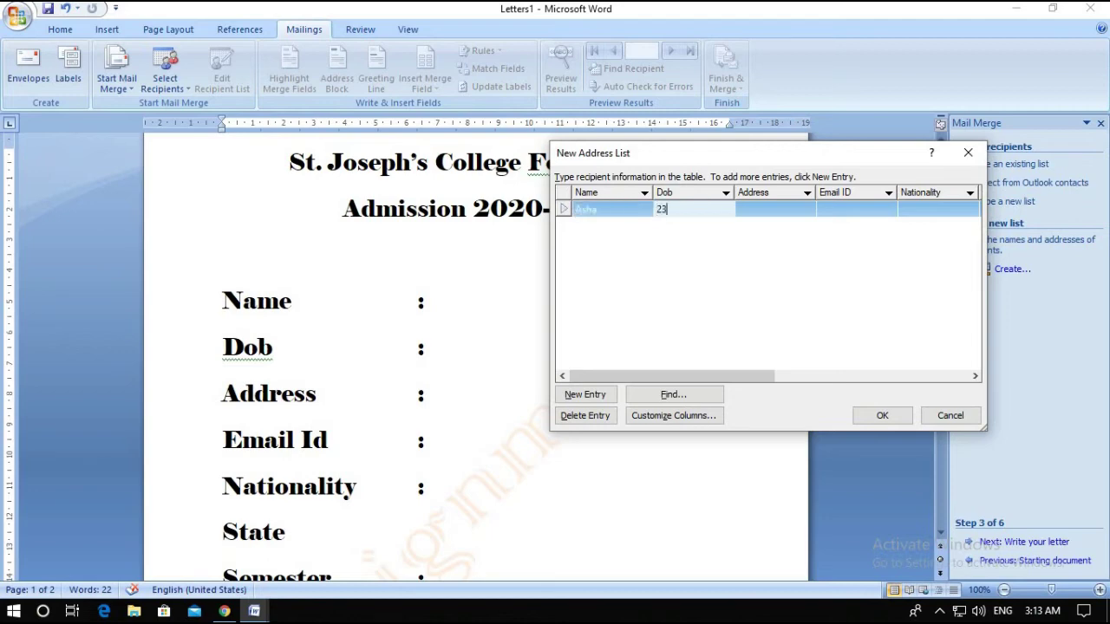
{"action": "type", "text": "23/02/2001"}
{"action": "left_click", "coordinate": [772, 210]}
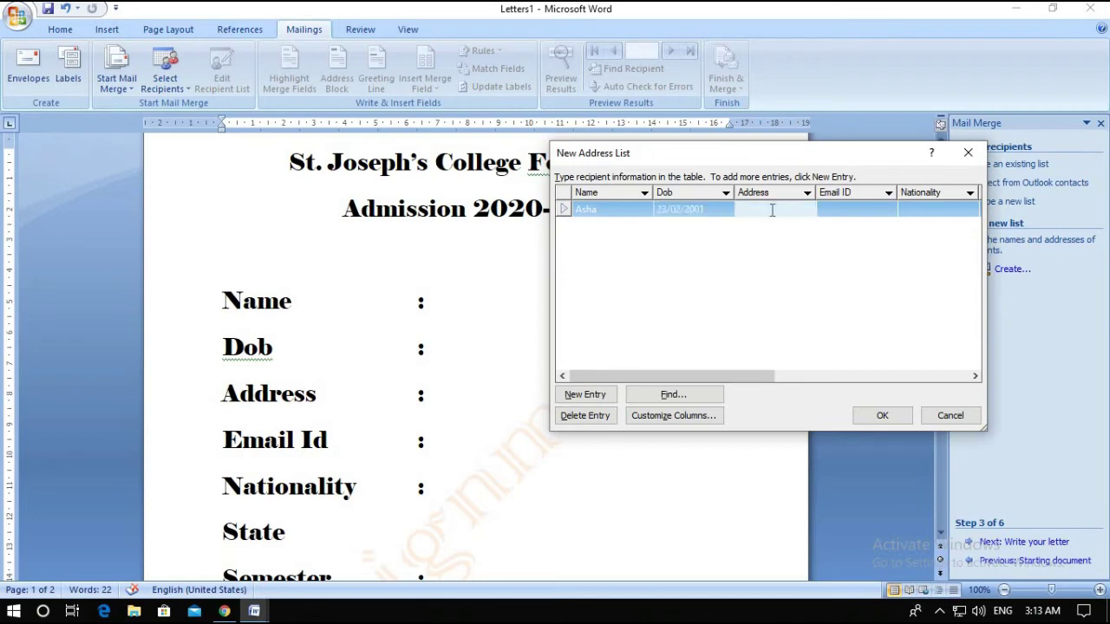
{"action": "type", "text": "Asha Bhavan"}
{"action": "left_click", "coordinate": [842, 210]}
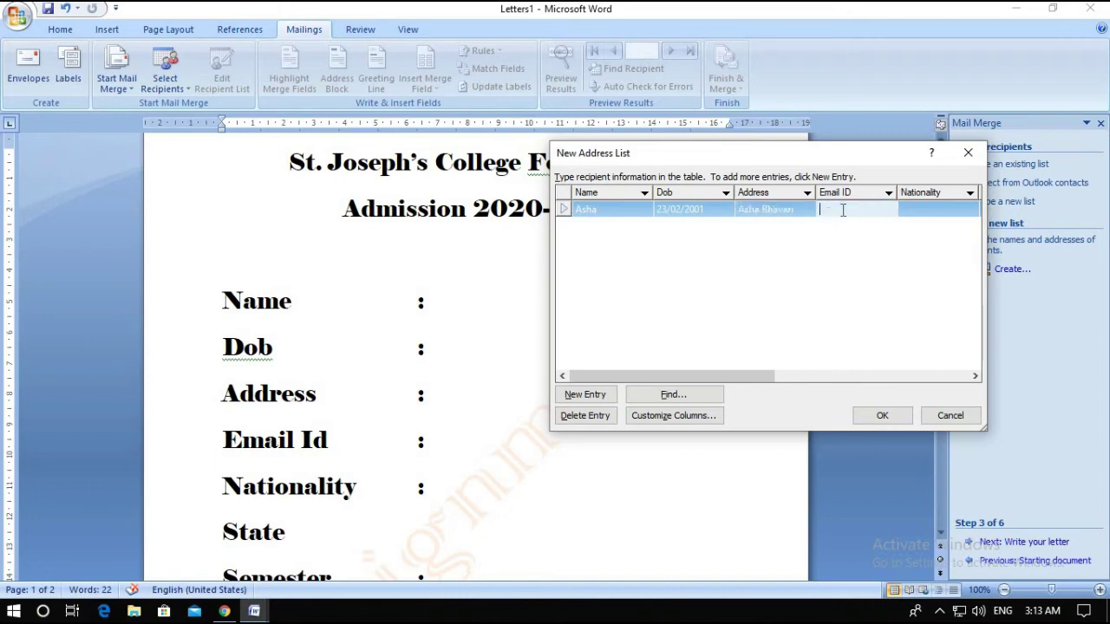
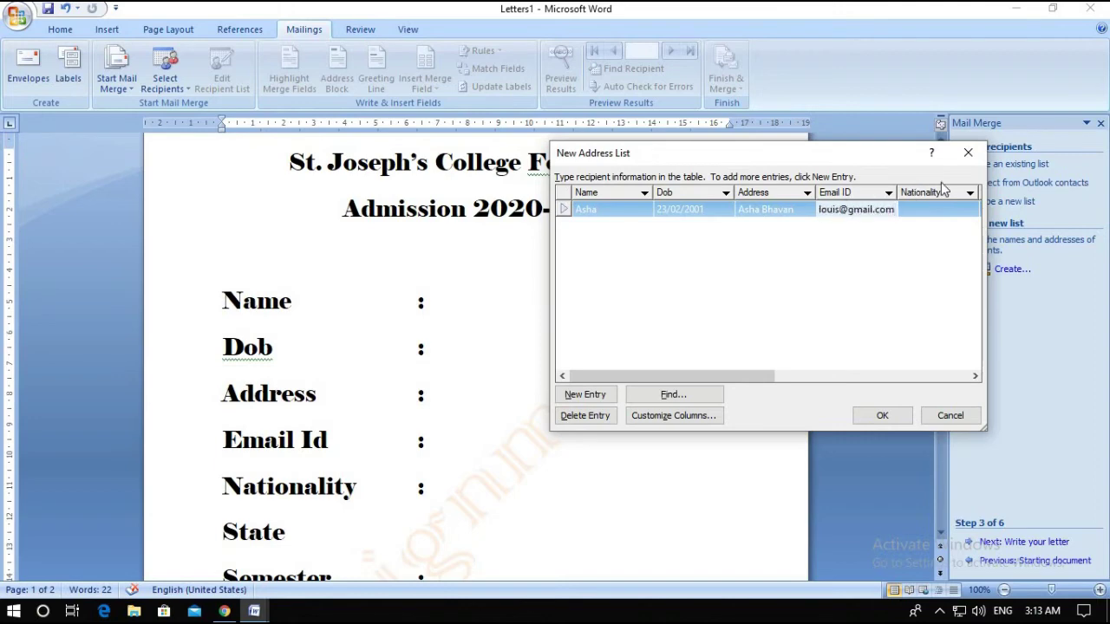
{"action": "left_click", "coordinate": [920, 206]}
{"action": "type", "text": "In"}
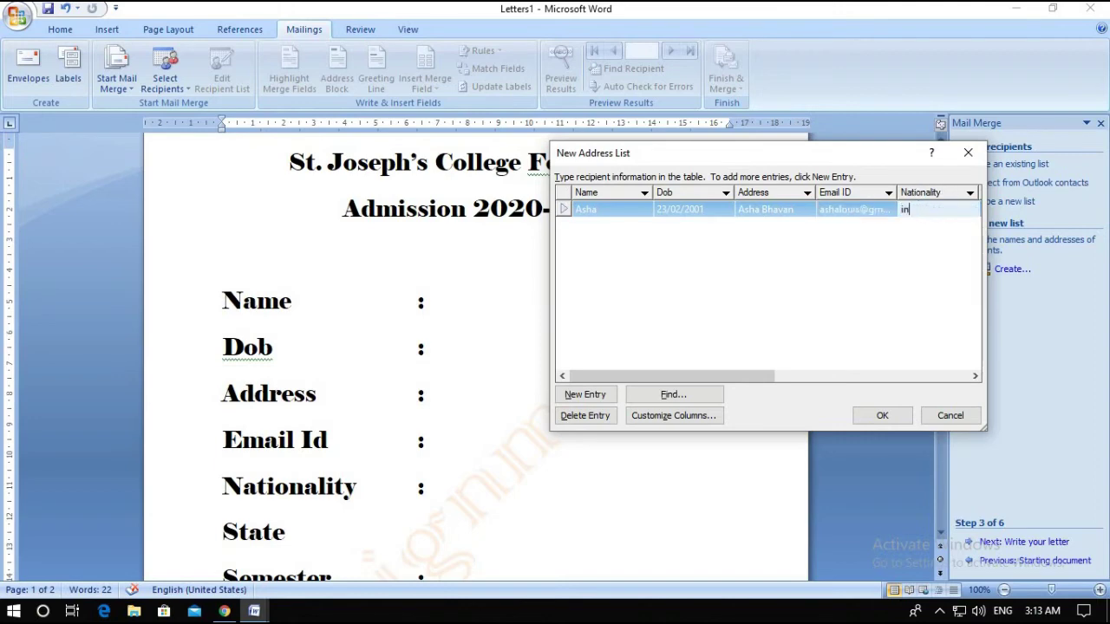
{"action": "type", "text": "dian"}
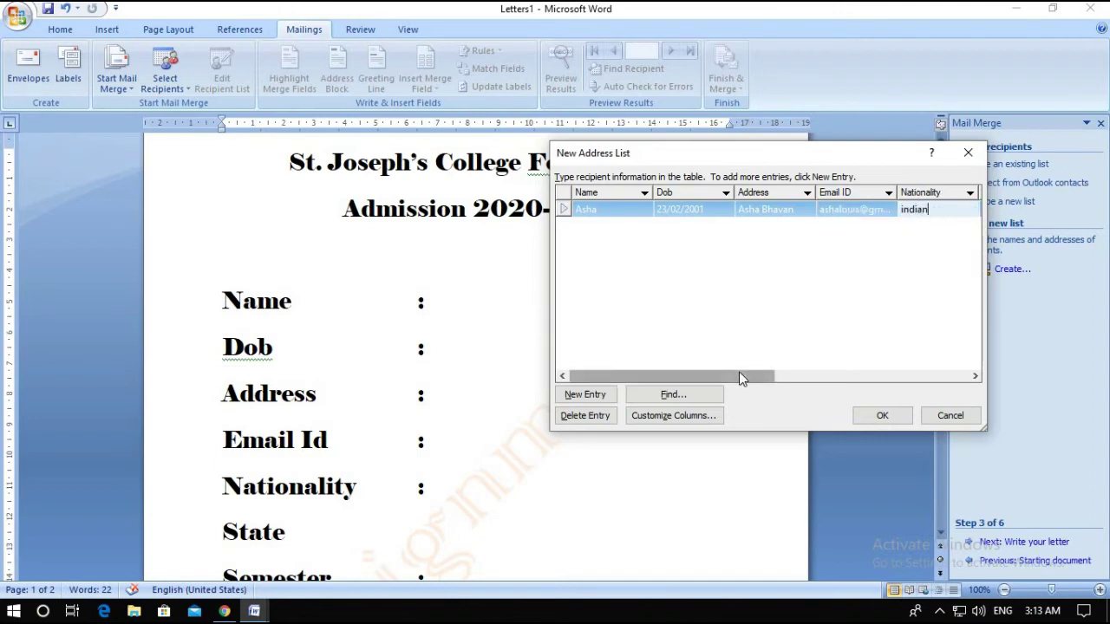
Fill the first record's State as kerala and scroll back to the Name column
{"action": "left_click_drag", "start_coordinate": [739, 375], "coordinate": [776, 374]}
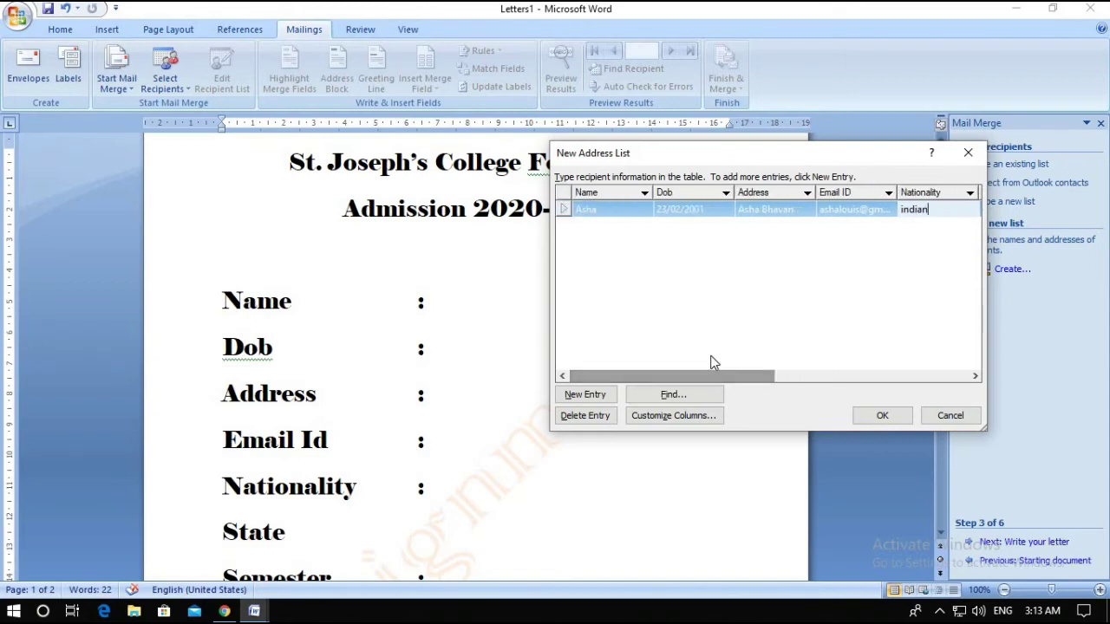
{"action": "left_click_drag", "start_coordinate": [702, 378], "coordinate": [884, 280]}
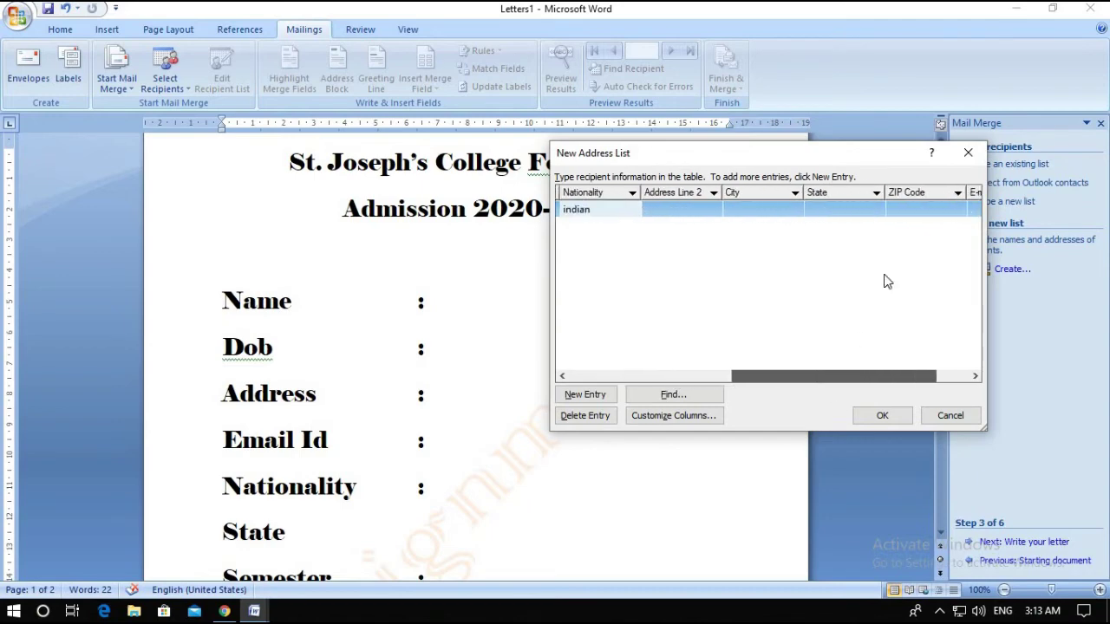
{"action": "left_click", "coordinate": [830, 208]}
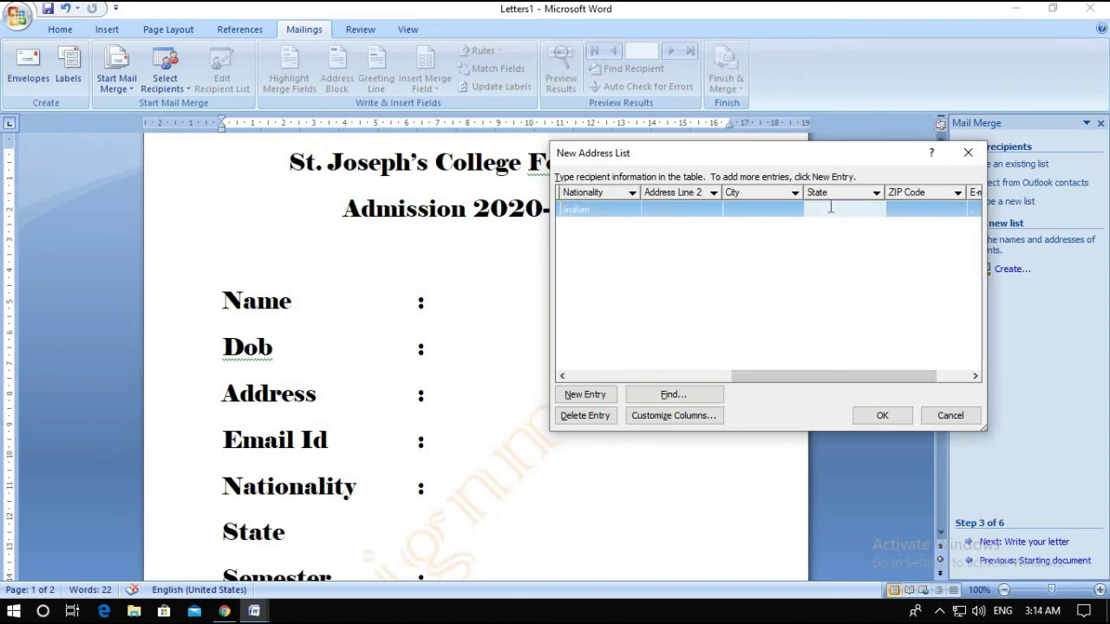
{"action": "type", "text": "kerala"}
{"action": "left_click_drag", "start_coordinate": [794, 376], "coordinate": [767, 376]}
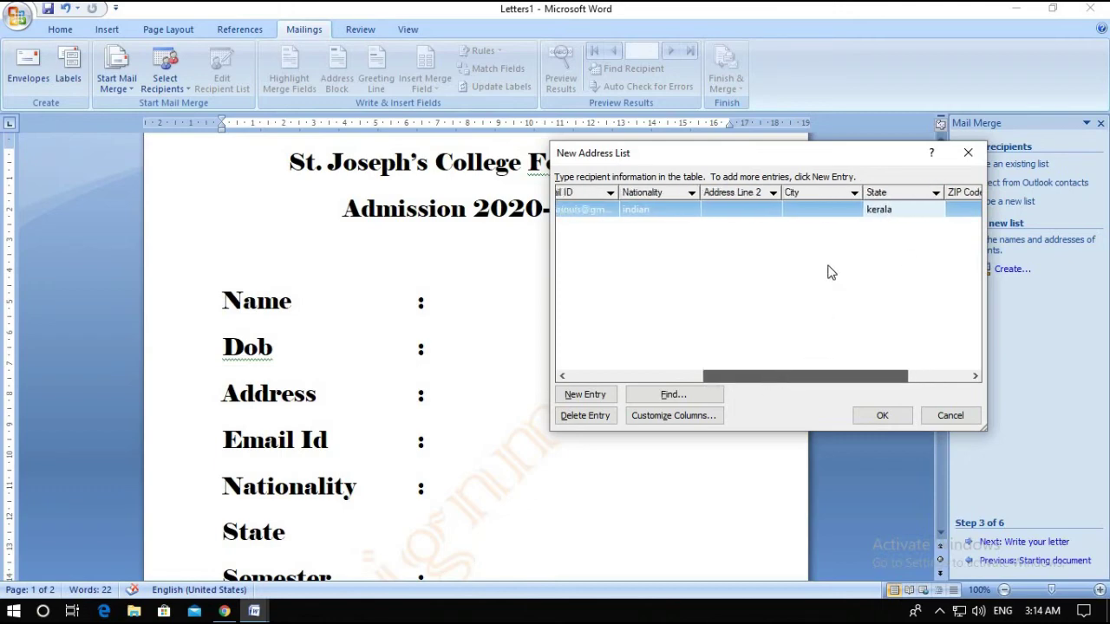
{"action": "left_click", "coordinate": [813, 210]}
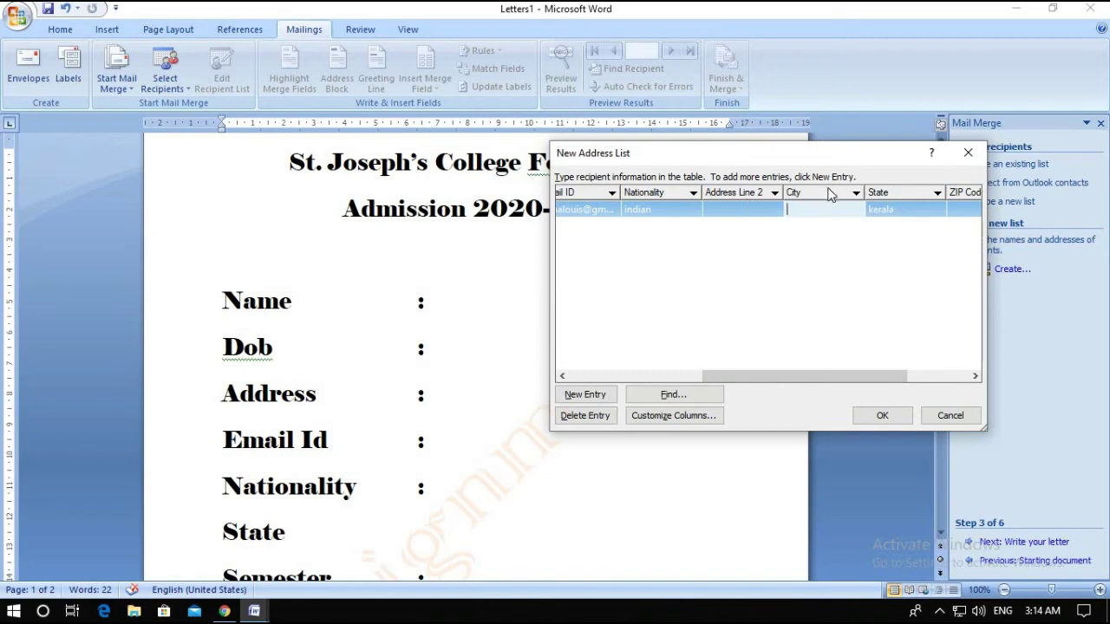
{"action": "left_click_drag", "start_coordinate": [788, 376], "coordinate": [595, 390]}
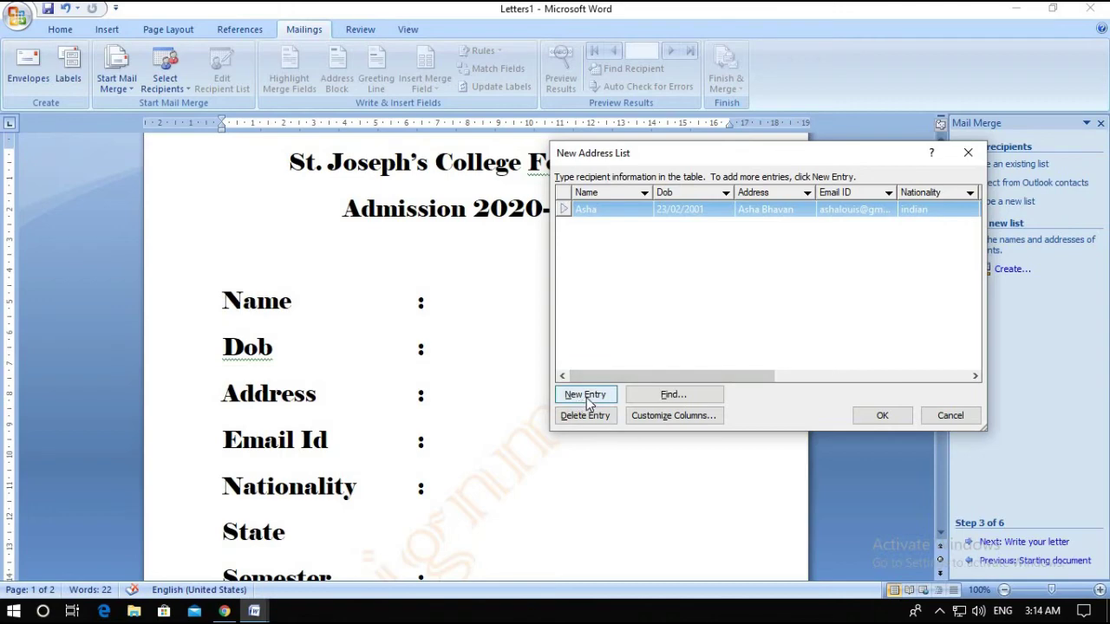
Add a second entry with the student's name, Dob 5/06/20, address and e-mail address
{"action": "left_click", "coordinate": [585, 396]}
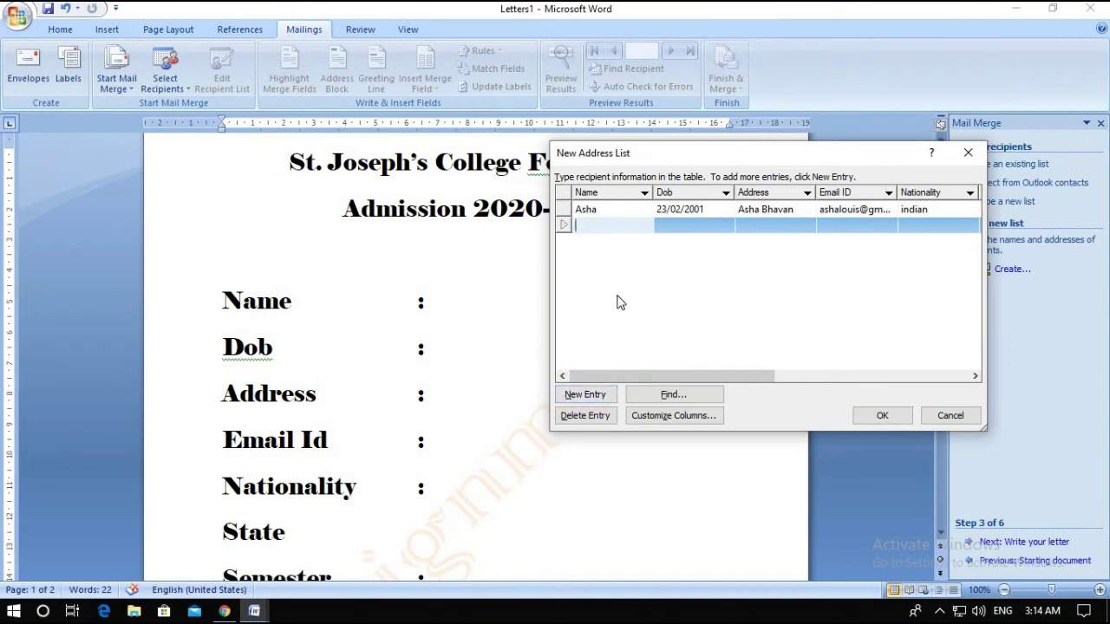
{"action": "type", "text": "Swapna"}
{"action": "left_click", "coordinate": [686, 229]}
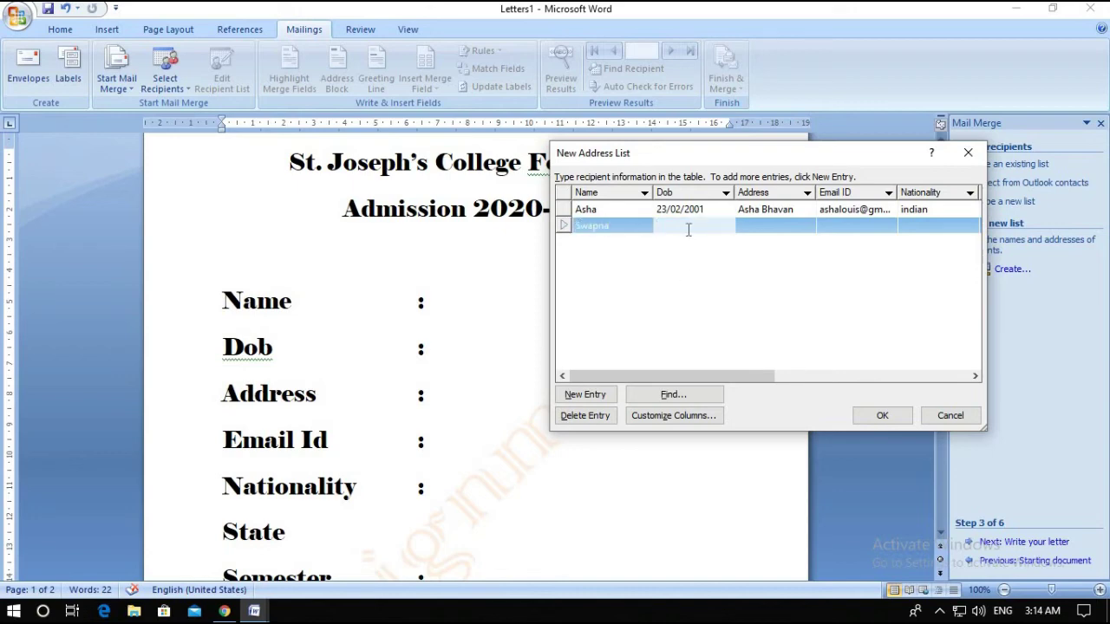
{"action": "type", "text": "5/06/2002"}
{"action": "left_click", "coordinate": [768, 223]}
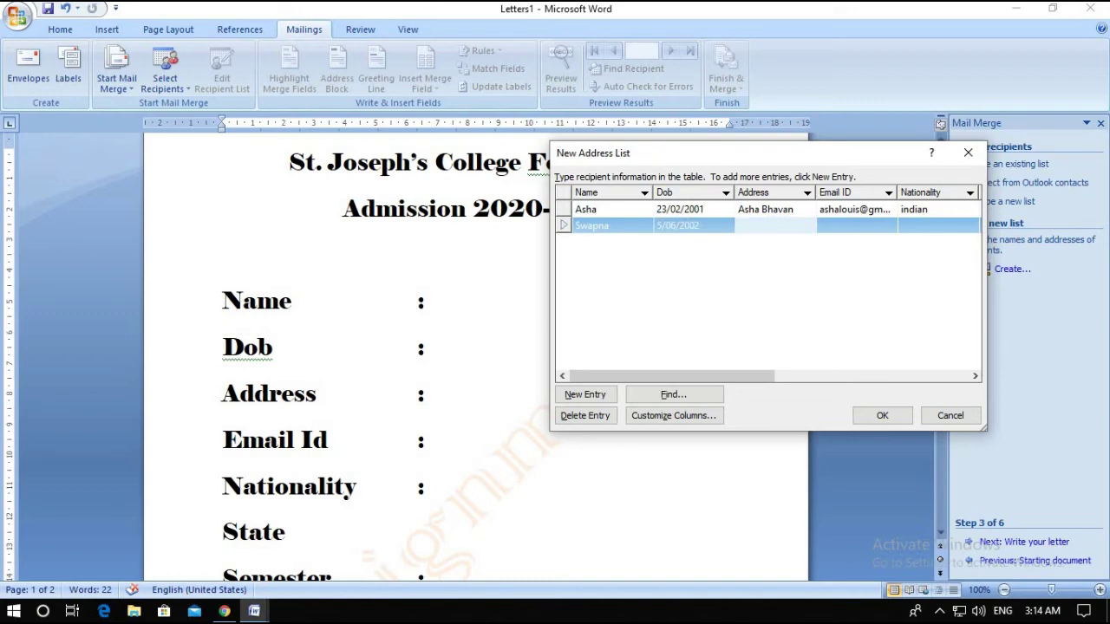
{"action": "type", "text": "Valiyaveetil"}
{"action": "left_click", "coordinate": [838, 227]}
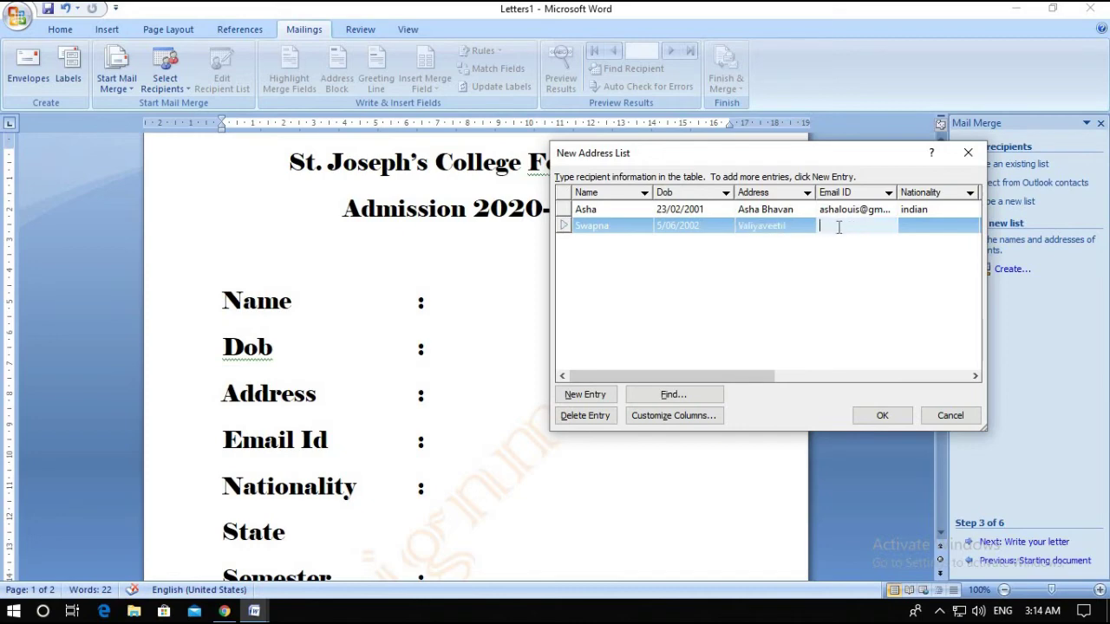
{"action": "left_click", "coordinate": [908, 227]}
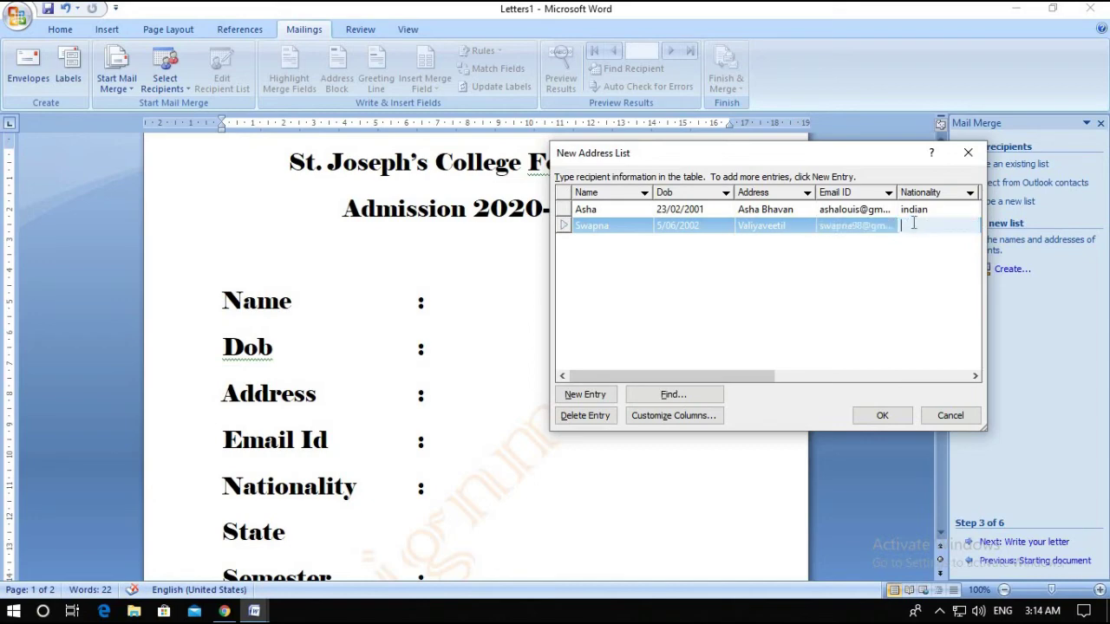
Capitalise the first record's nationality to Indian and enter Indian for the second record
{"action": "left_click", "coordinate": [906, 212]}
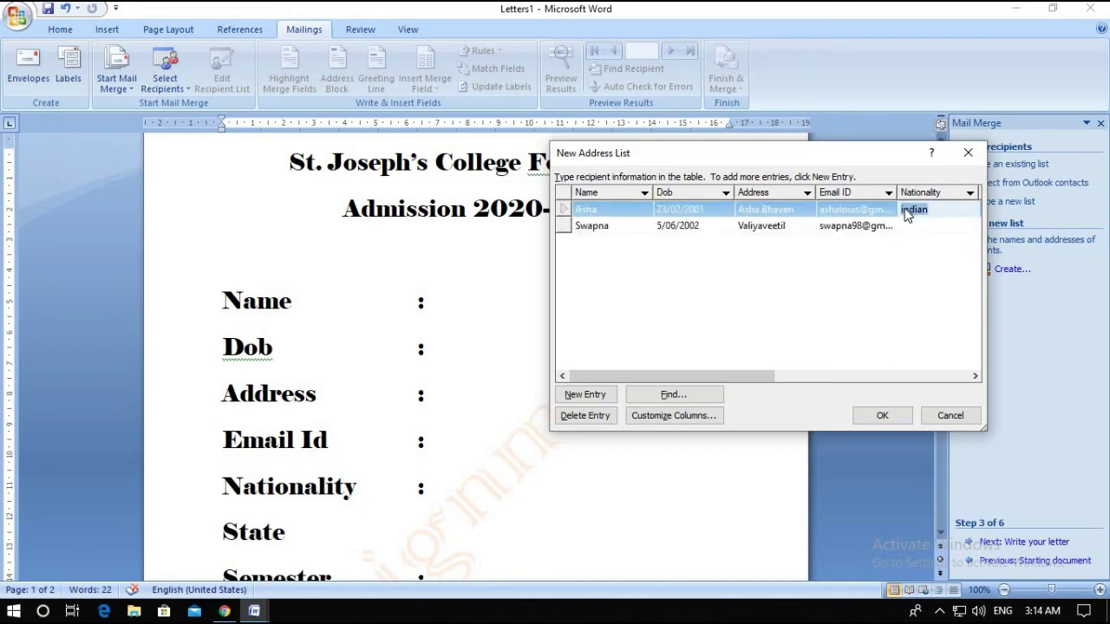
{"action": "key", "text": "BackSpace"}
{"action": "type", "text": "I"}
{"action": "left_click", "coordinate": [919, 225]}
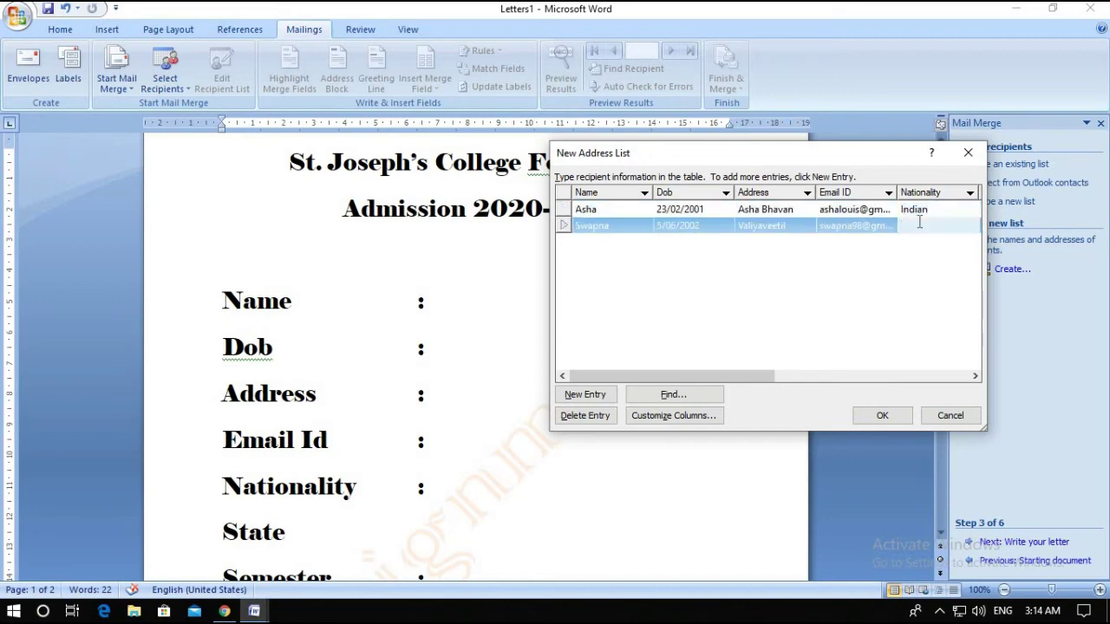
{"action": "type", "text": "Indian"}
Copy kerala into the second record's State and finish the address list with OK
{"action": "left_click_drag", "start_coordinate": [737, 376], "coordinate": [825, 390]}
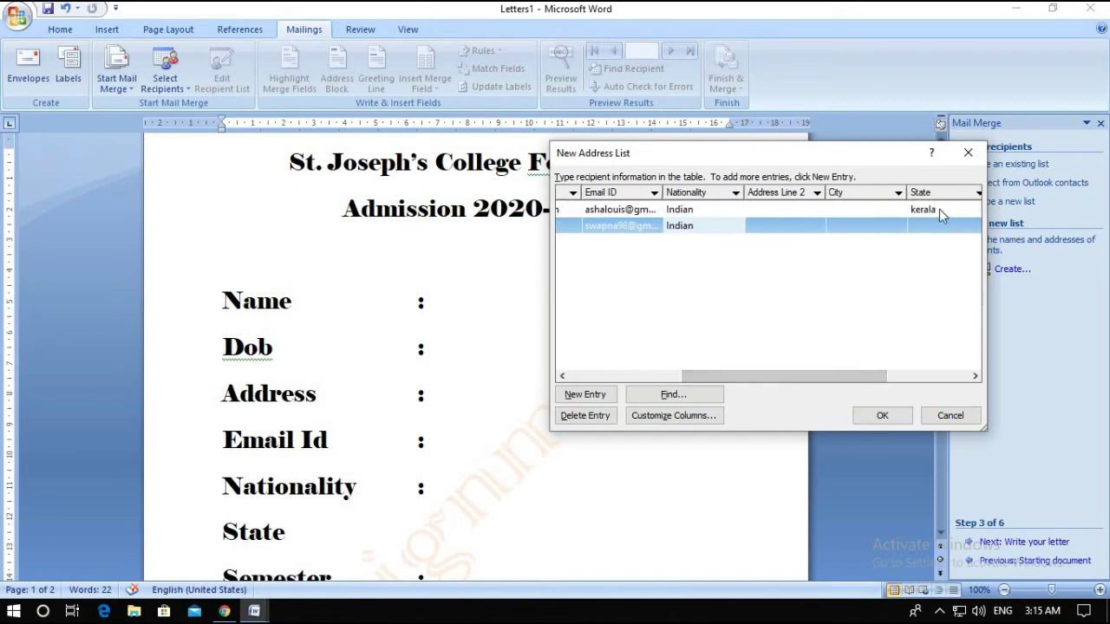
{"action": "left_click", "coordinate": [939, 209]}
{"action": "key", "text": "ctrl+c"}
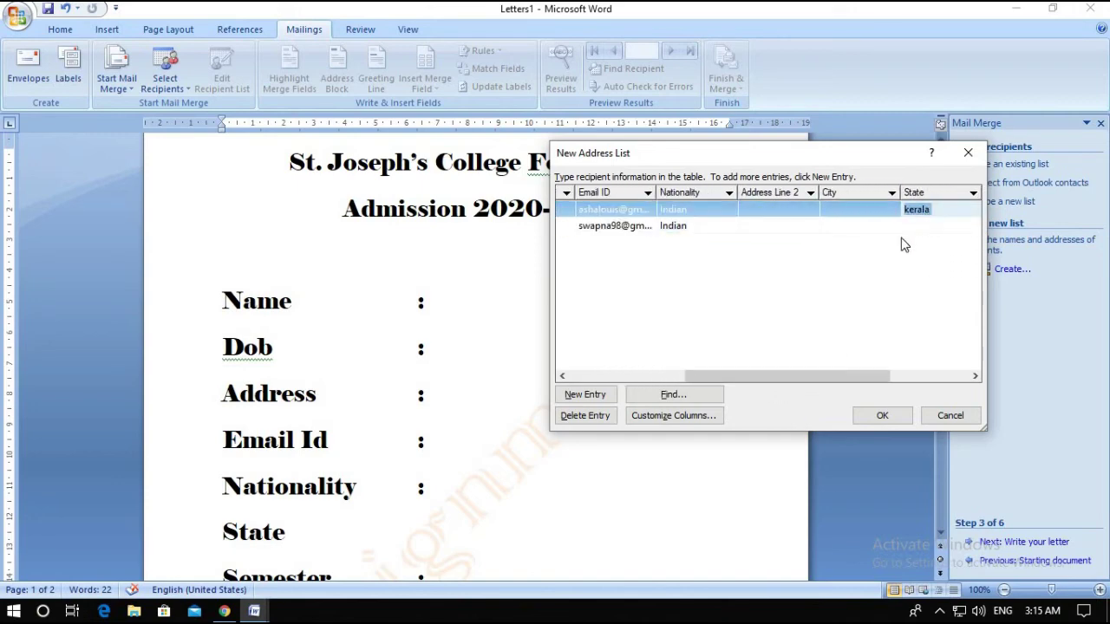
{"action": "left_click", "coordinate": [913, 225]}
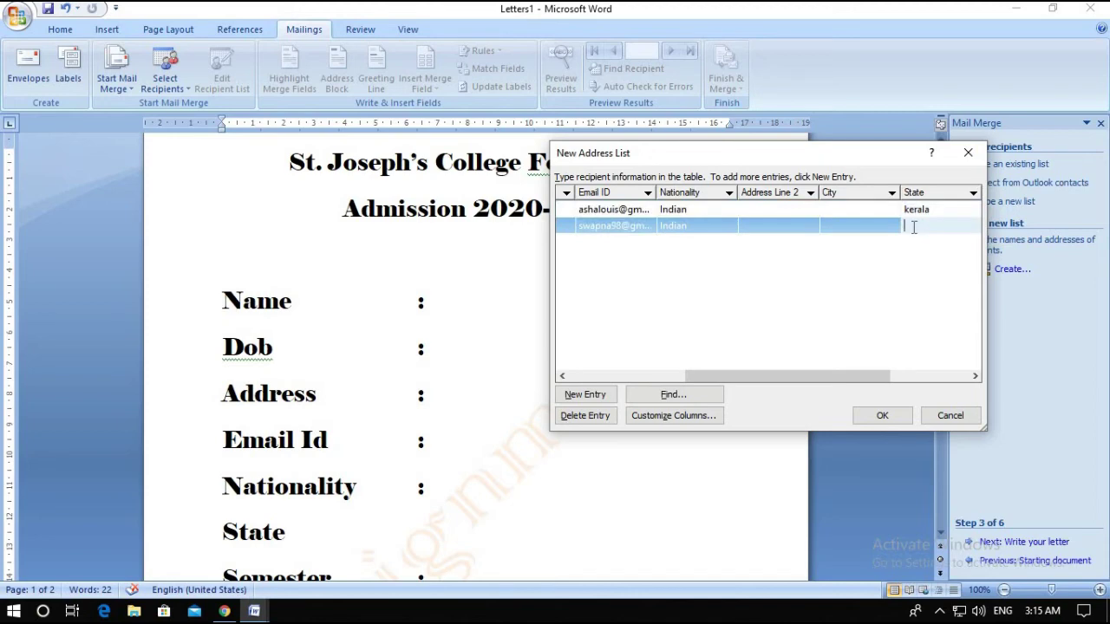
{"action": "key", "text": "ctrl+v"}
{"action": "left_click_drag", "start_coordinate": [801, 376], "coordinate": [587, 334]}
{"action": "left_click_drag", "start_coordinate": [692, 378], "coordinate": [562, 234]}
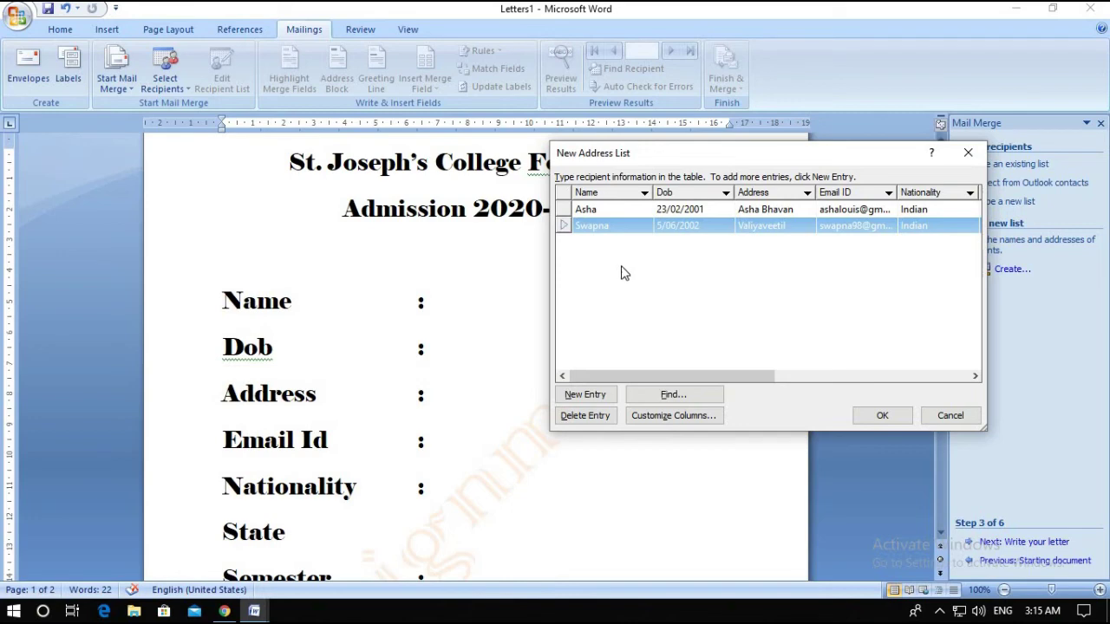
{"action": "left_click", "coordinate": [878, 416]}
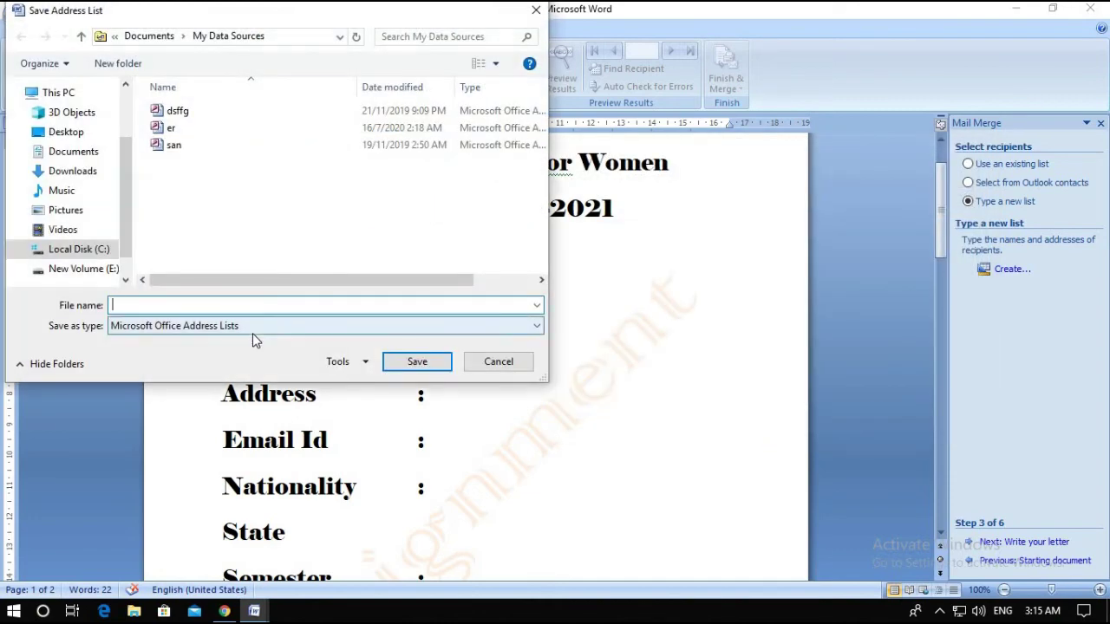
Save the address list on the Desktop as 'Student details'
{"action": "type", "text": "Student details"}
{"action": "left_click", "coordinate": [69, 132]}
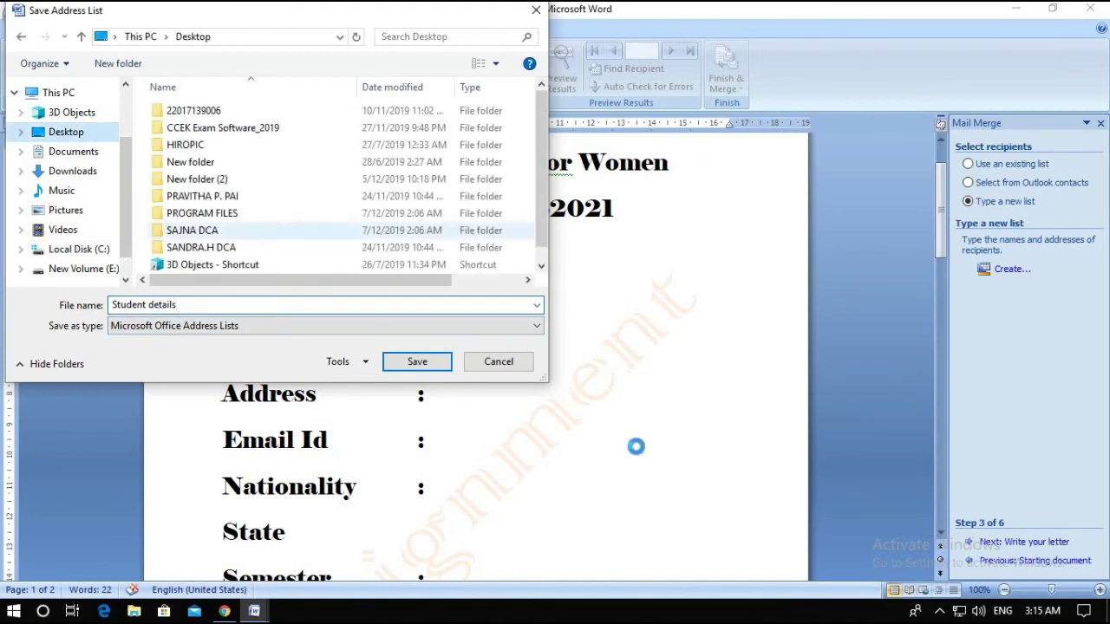
{"action": "left_click", "coordinate": [418, 362]}
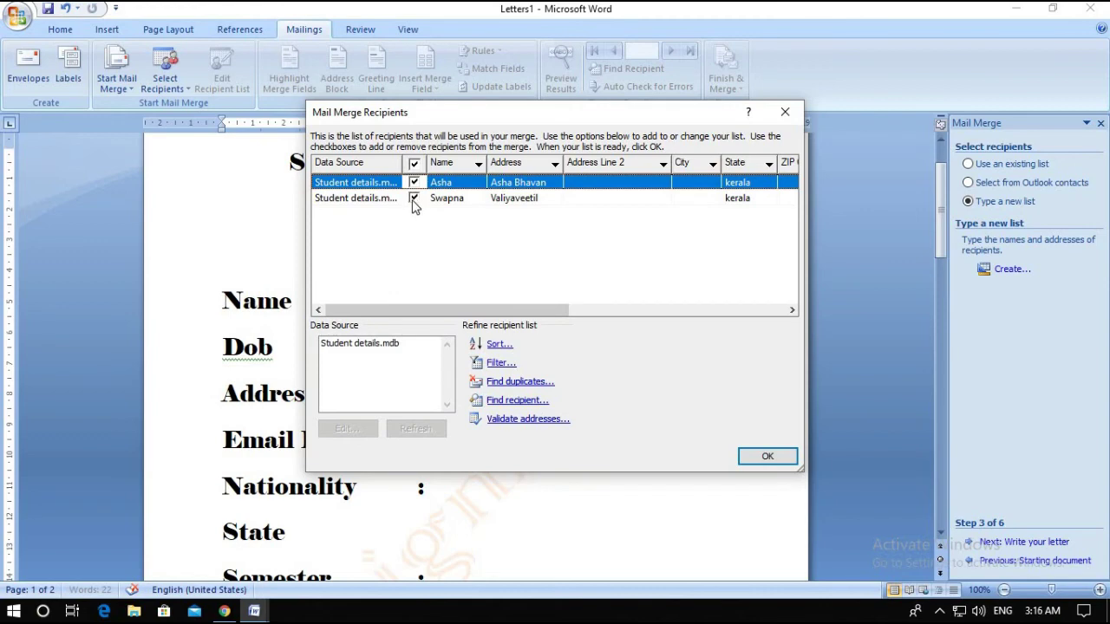
Untick and re-tick both student records so both stay included, then confirm the recipients
{"action": "left_click", "coordinate": [415, 198]}
{"action": "left_click", "coordinate": [414, 183]}
{"action": "left_click", "coordinate": [415, 183]}
{"action": "left_click", "coordinate": [414, 198]}
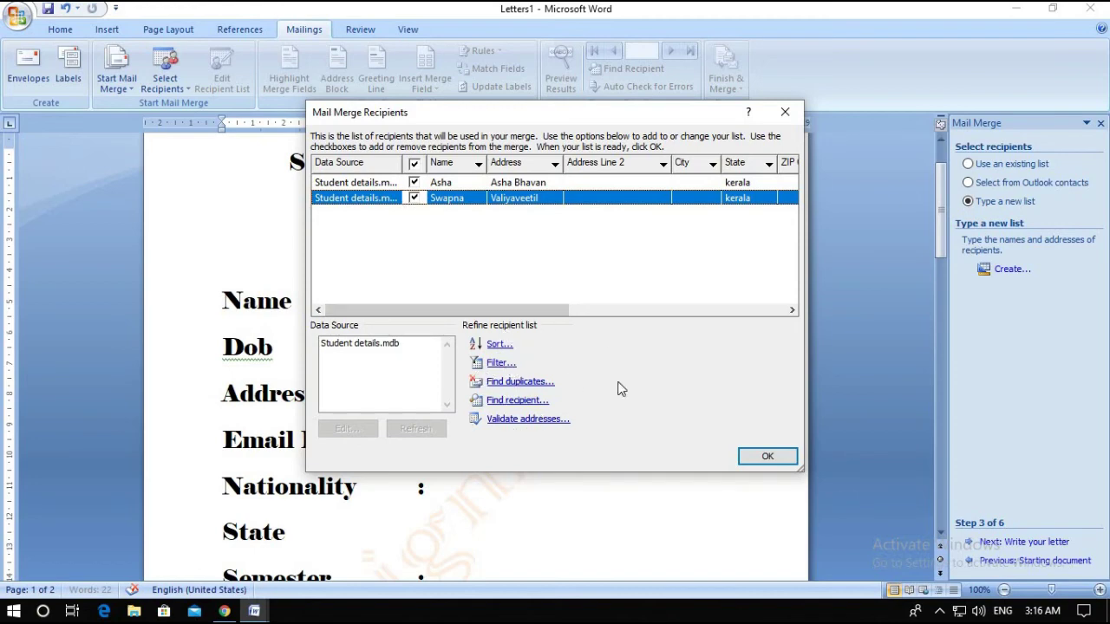
{"action": "left_click", "coordinate": [763, 457]}
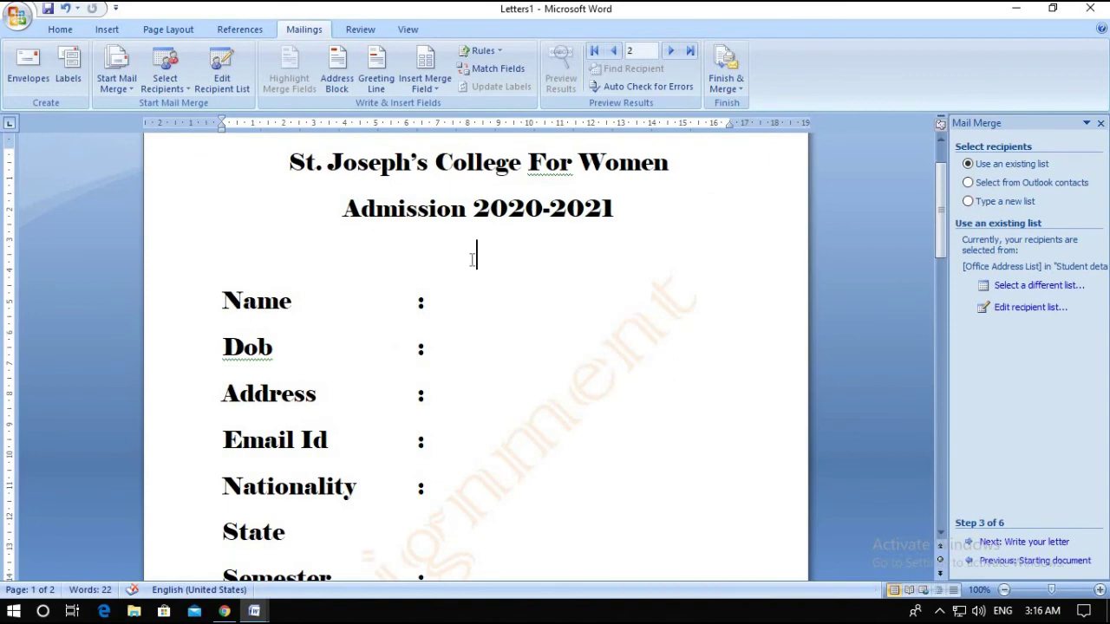
Insert tab-aligned «Name», «Dob» and «Address» merge fields after their labels
{"action": "left_click", "coordinate": [442, 306]}
{"action": "key", "text": "Tab"}
{"action": "left_click", "coordinate": [434, 90]}
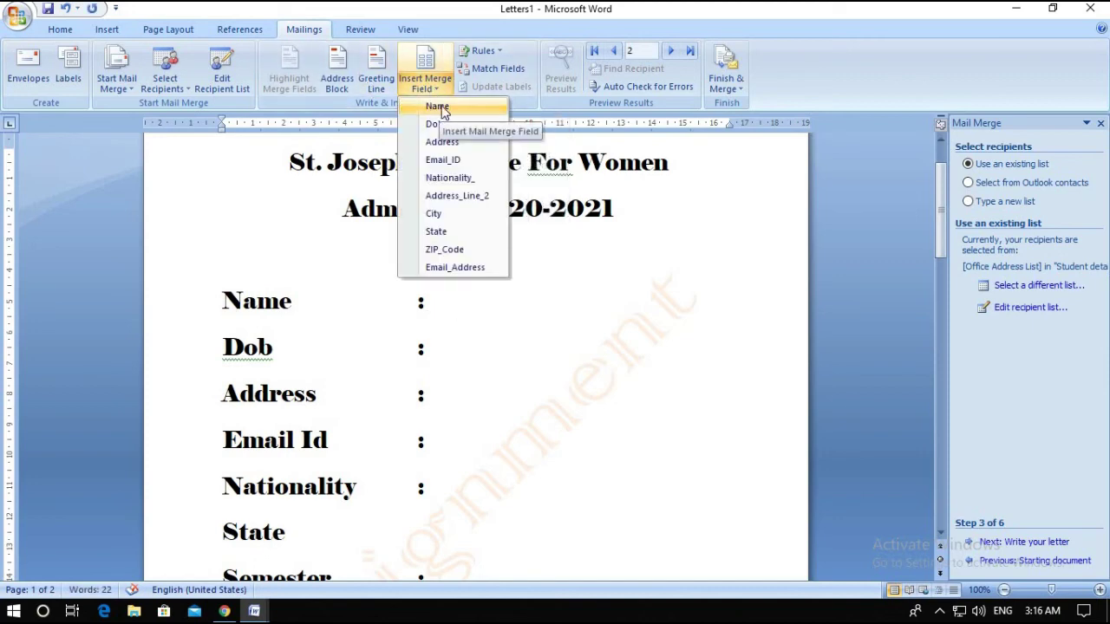
{"action": "left_click", "coordinate": [436, 106]}
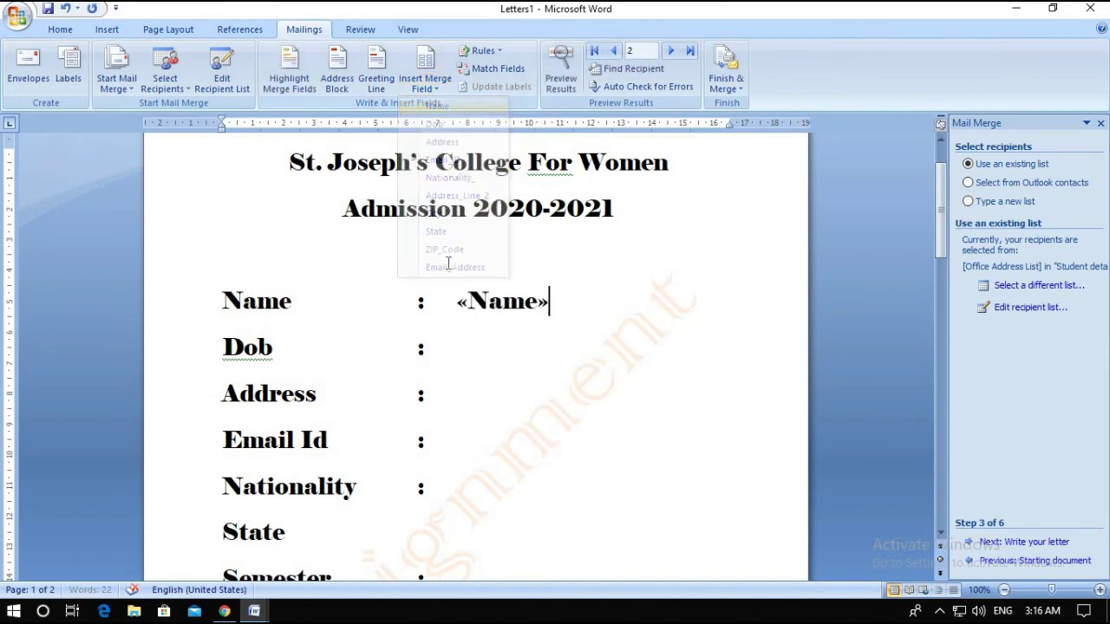
{"action": "left_click", "coordinate": [462, 350]}
{"action": "left_click", "coordinate": [426, 90]}
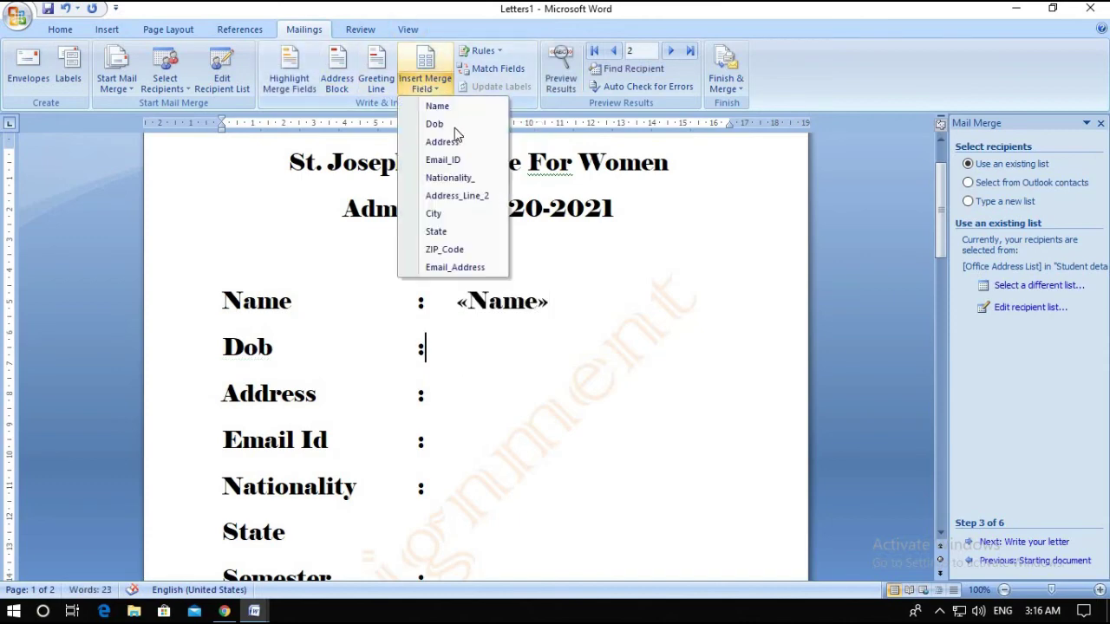
{"action": "left_click", "coordinate": [454, 127]}
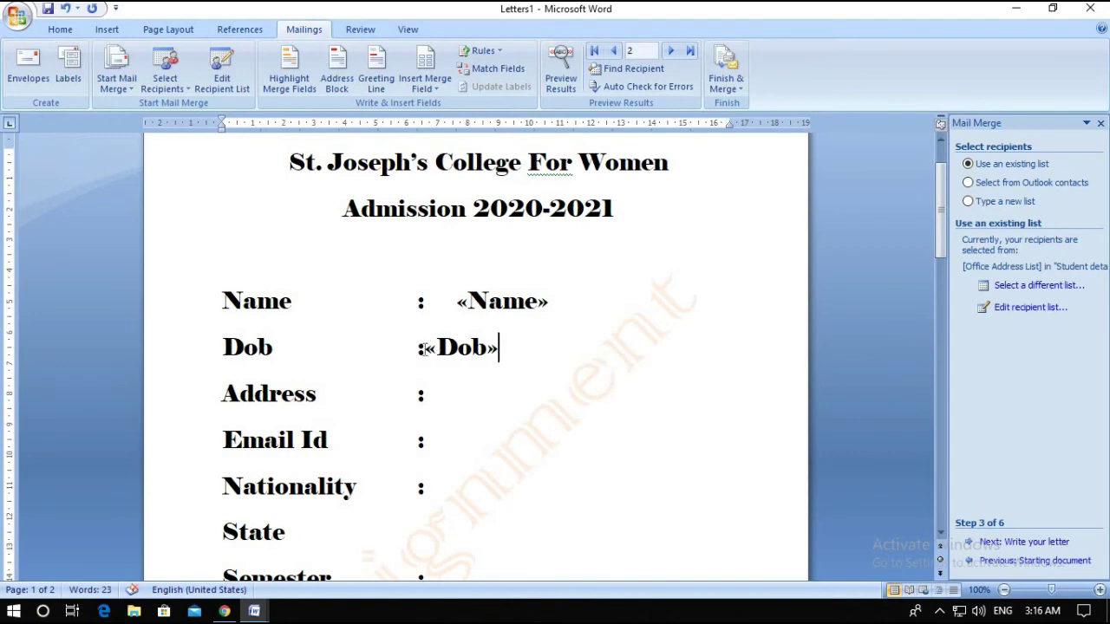
{"action": "key", "text": "ctrl+Left"}
{"action": "key", "text": "Tab"}
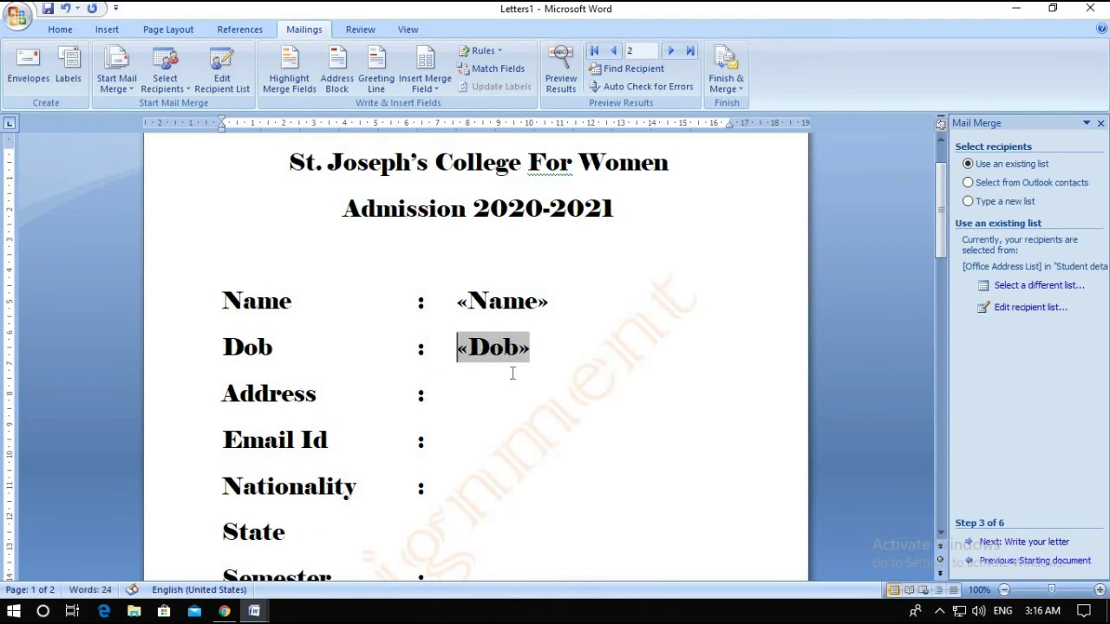
{"action": "left_click", "coordinate": [449, 404]}
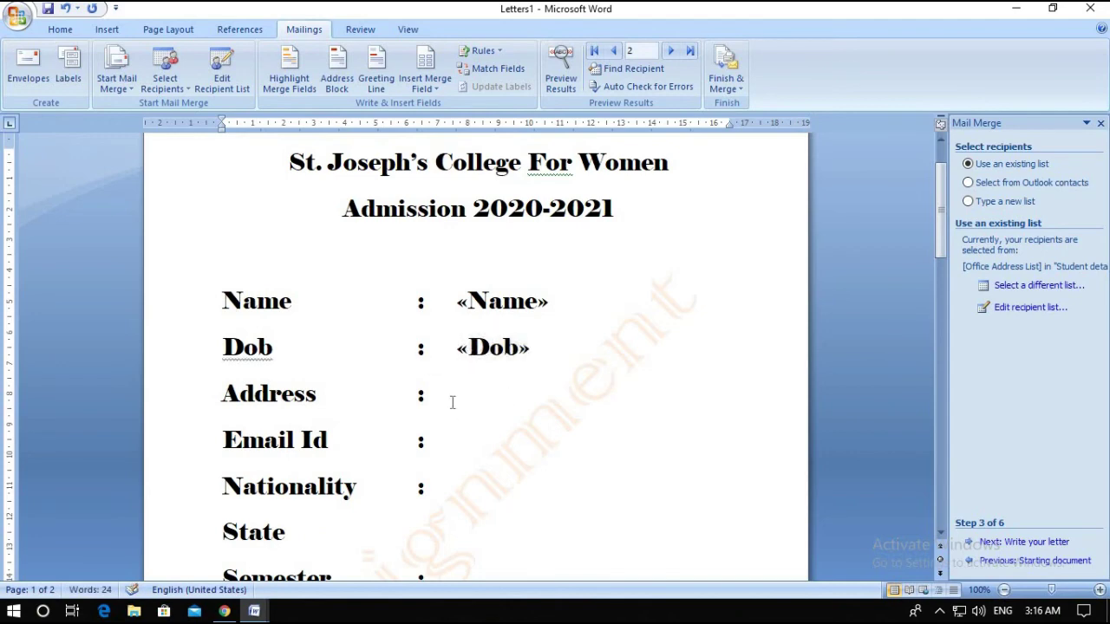
{"action": "key", "text": "Tab"}
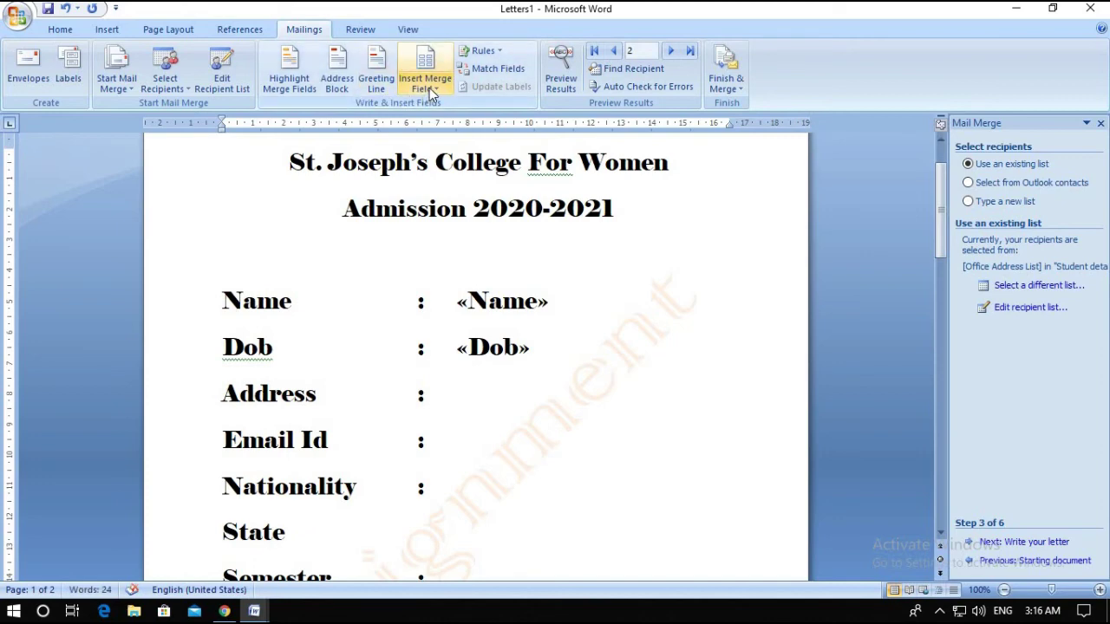
{"action": "left_click", "coordinate": [426, 87]}
{"action": "left_click", "coordinate": [458, 143]}
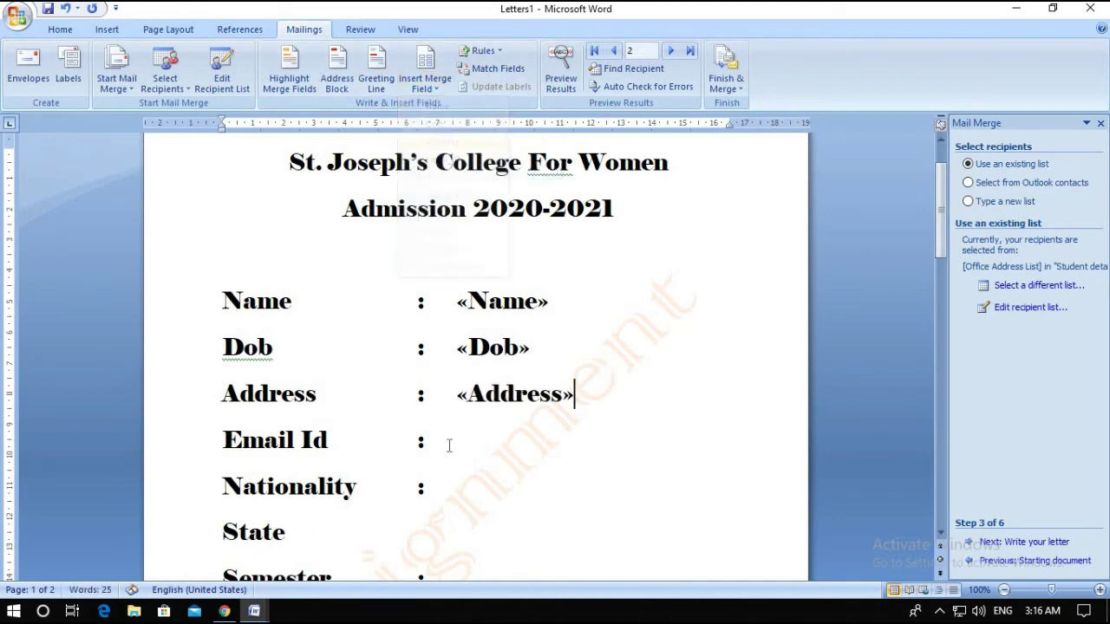
Insert the «Email_ID» and «Nationality_» merge fields on their lines
{"action": "left_click", "coordinate": [440, 434]}
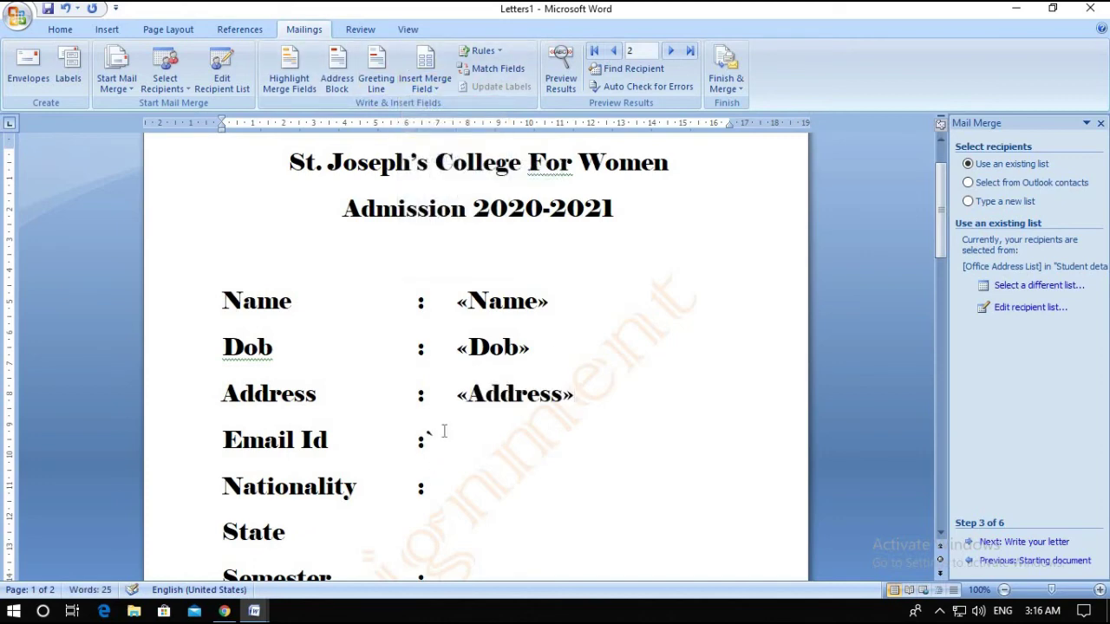
{"action": "left_click", "coordinate": [424, 84]}
{"action": "left_click", "coordinate": [459, 160]}
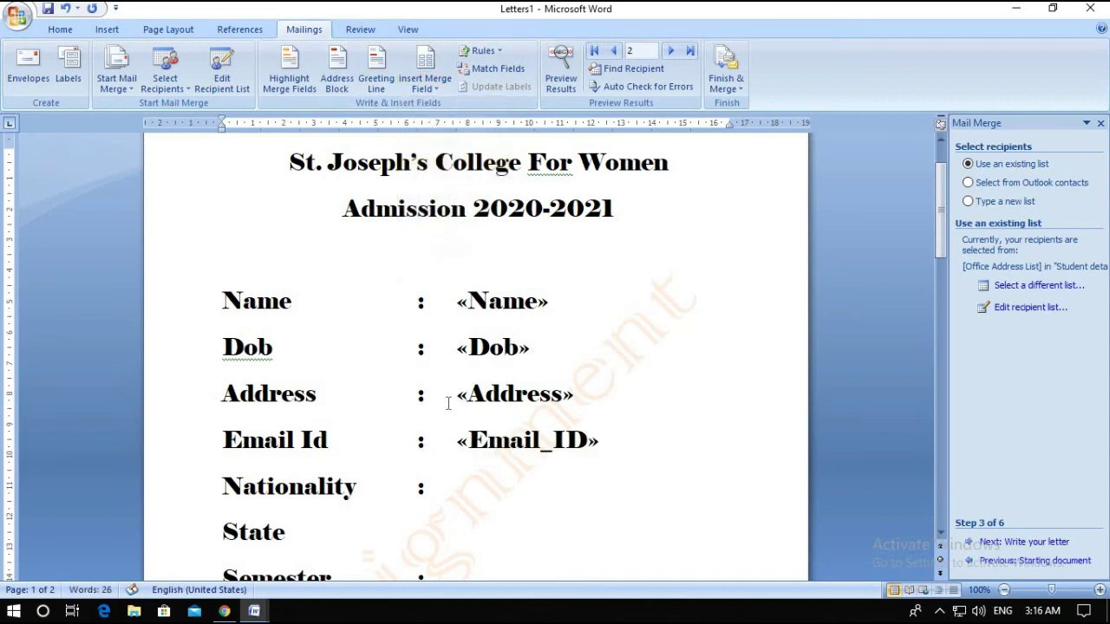
{"action": "scroll", "coordinate": [449, 378], "scroll_direction": "down", "scroll_amount": 3}
{"action": "left_click", "coordinate": [464, 371]}
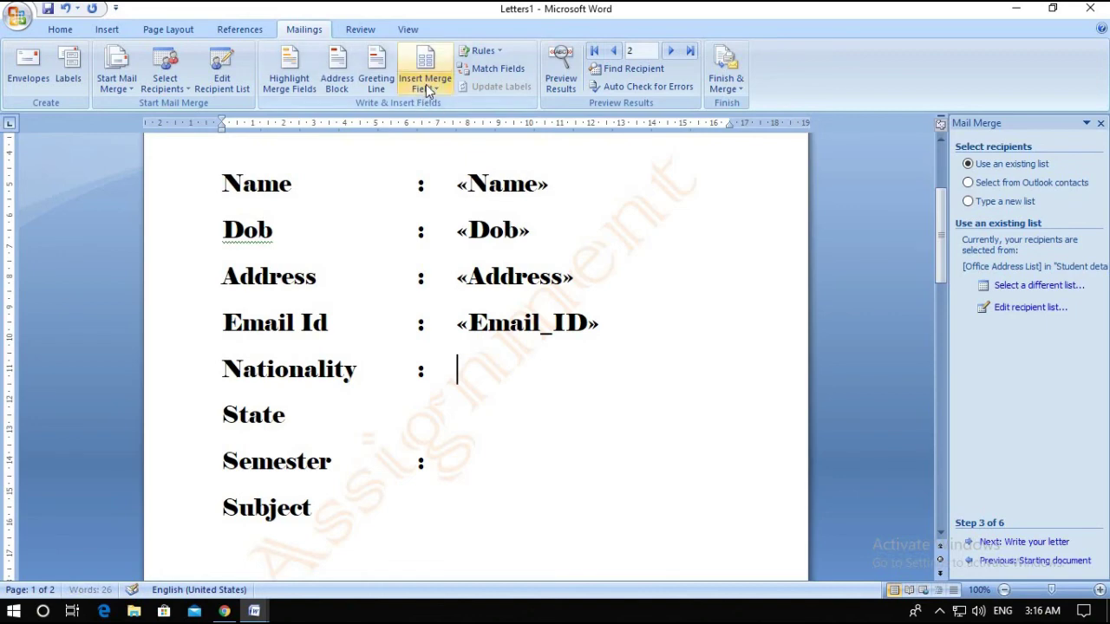
{"action": "left_click", "coordinate": [425, 82]}
{"action": "left_click", "coordinate": [451, 178]}
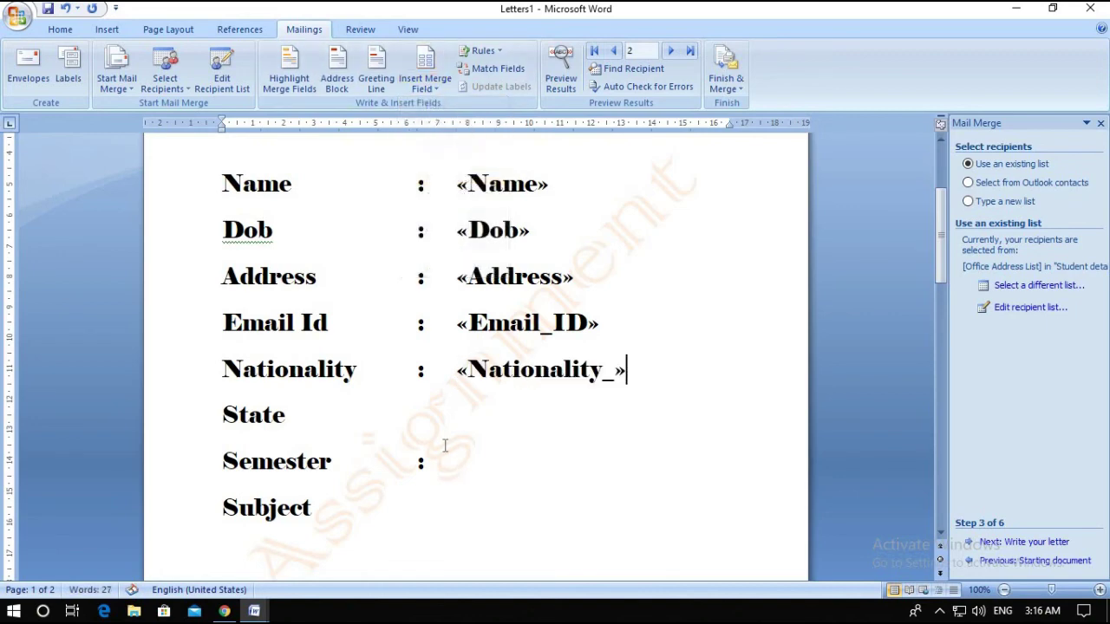
Add a colon after State and insert the «State» merge field
{"action": "left_click", "coordinate": [413, 419]}
{"action": "key", "text": "Tab"}
{"action": "key", "text": "Tab"}
{"action": "key", "text": "Tab"}
{"action": "type", "text": ":"}
{"action": "key", "text": "Tab"}
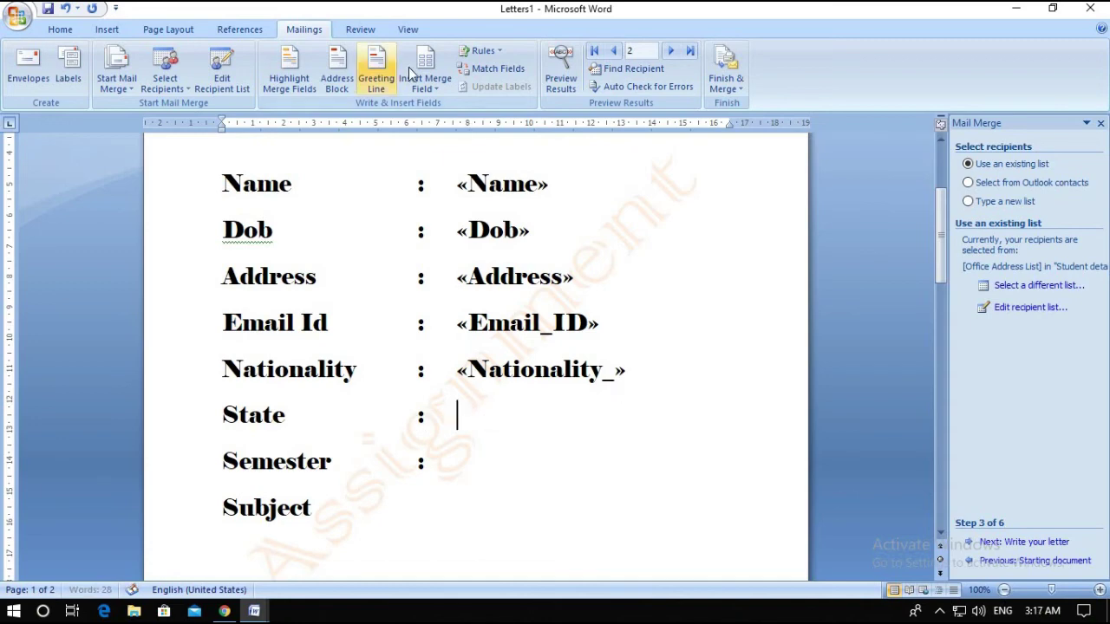
{"action": "left_click", "coordinate": [426, 87]}
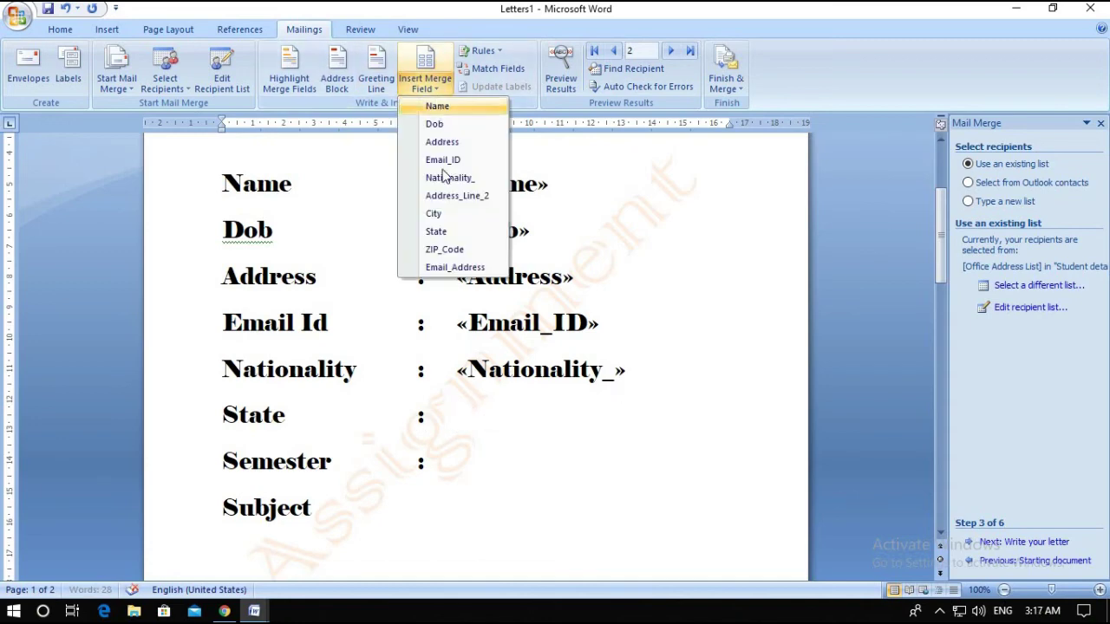
{"action": "left_click", "coordinate": [445, 232]}
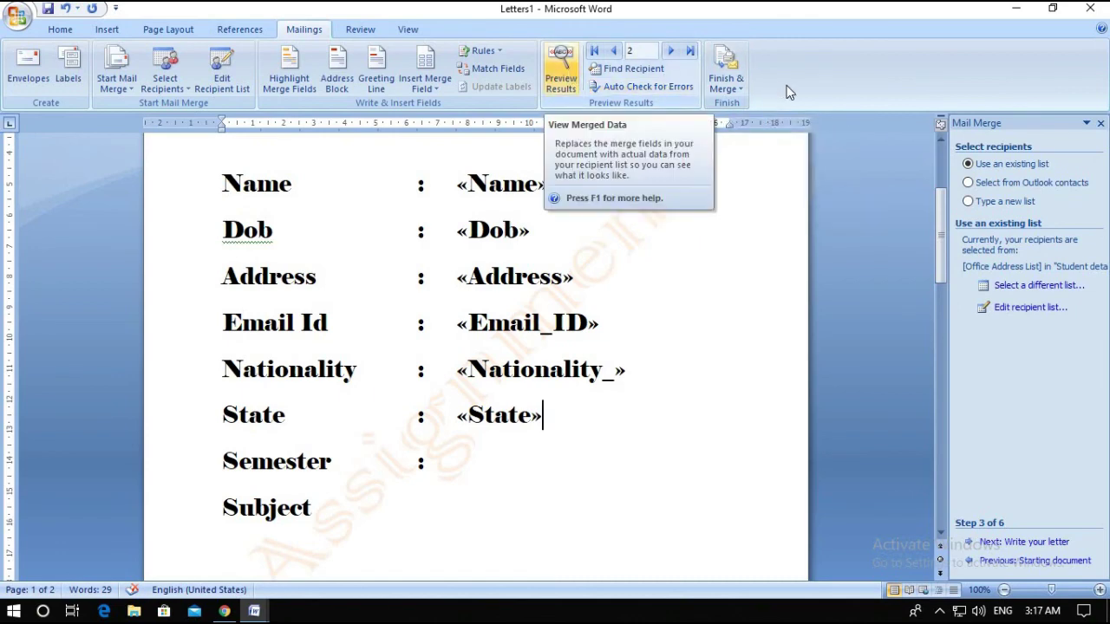
{"action": "left_click", "coordinate": [725, 86]}
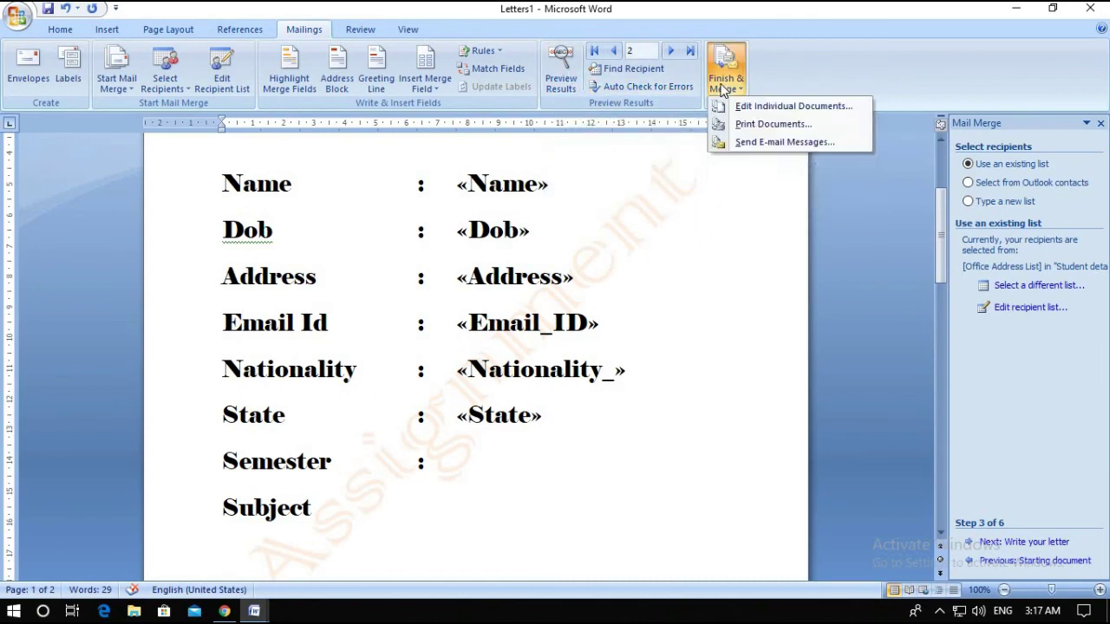
{"action": "left_click", "coordinate": [759, 107]}
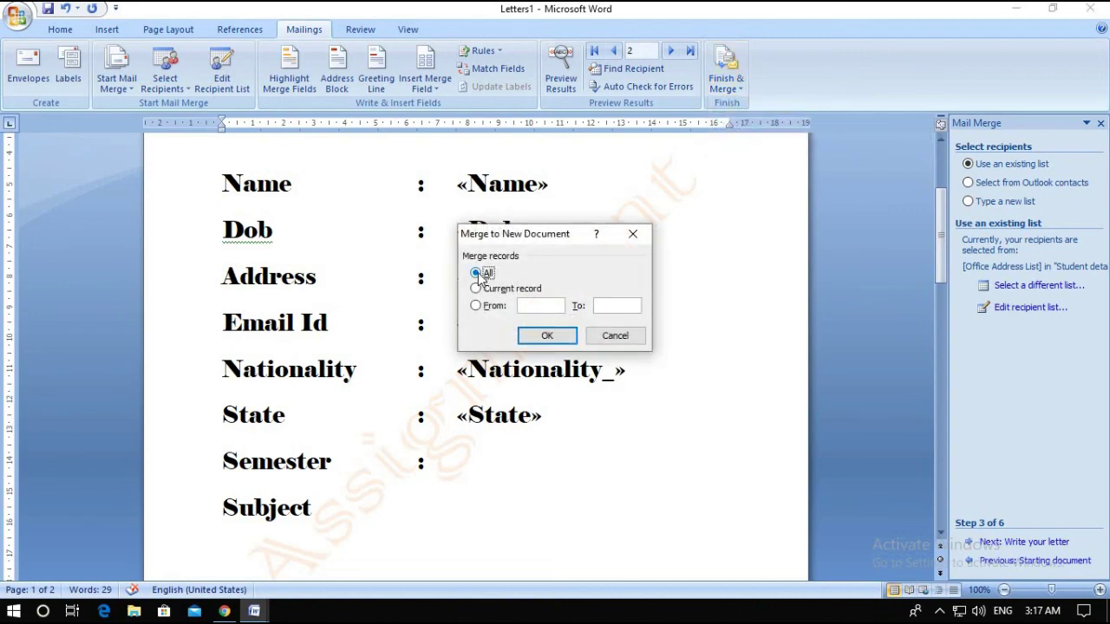
{"action": "left_click", "coordinate": [544, 338]}
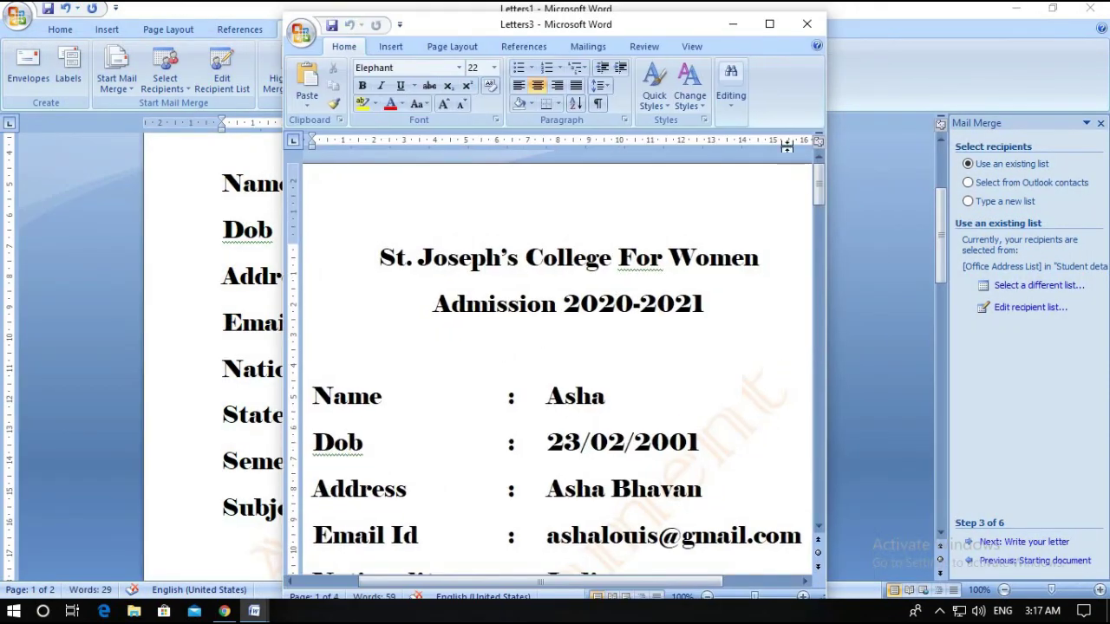
{"action": "left_click", "coordinate": [768, 24]}
{"action": "scroll", "coordinate": [504, 390], "scroll_direction": "down", "scroll_amount": 15}
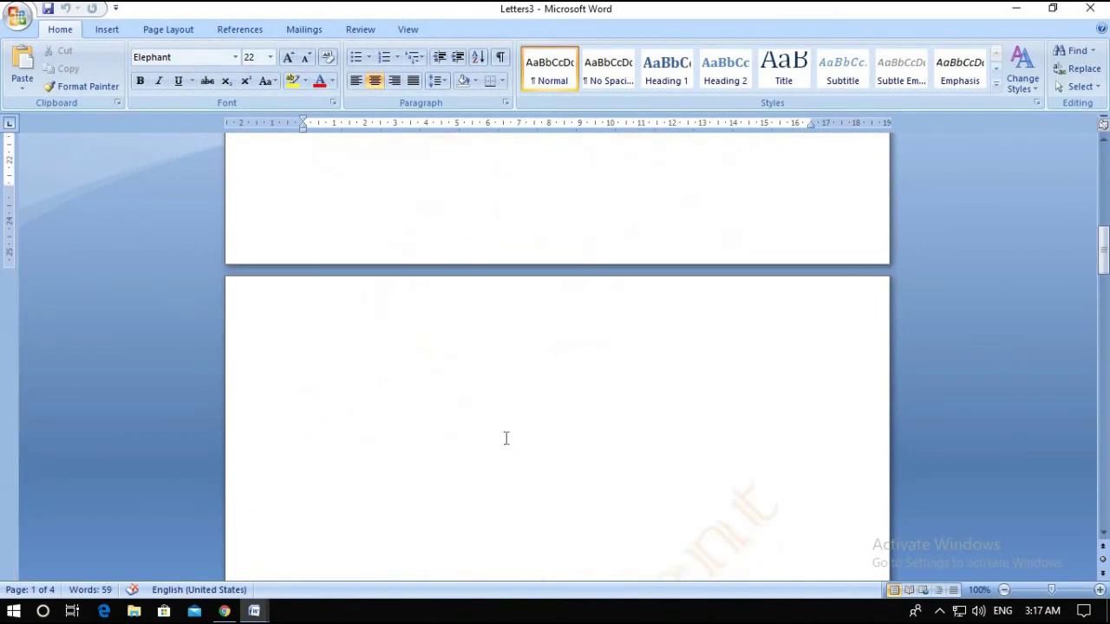
{"action": "left_click", "coordinate": [1090, 7]}
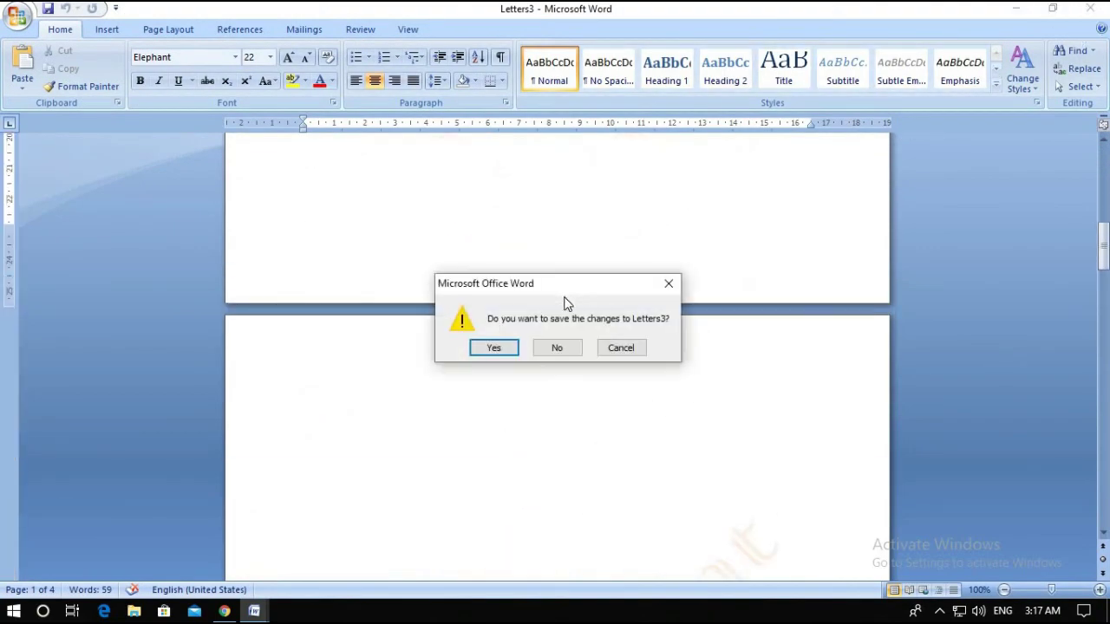
{"action": "left_click", "coordinate": [559, 347]}
{"action": "scroll", "coordinate": [577, 334], "scroll_direction": "up", "scroll_amount": 3}
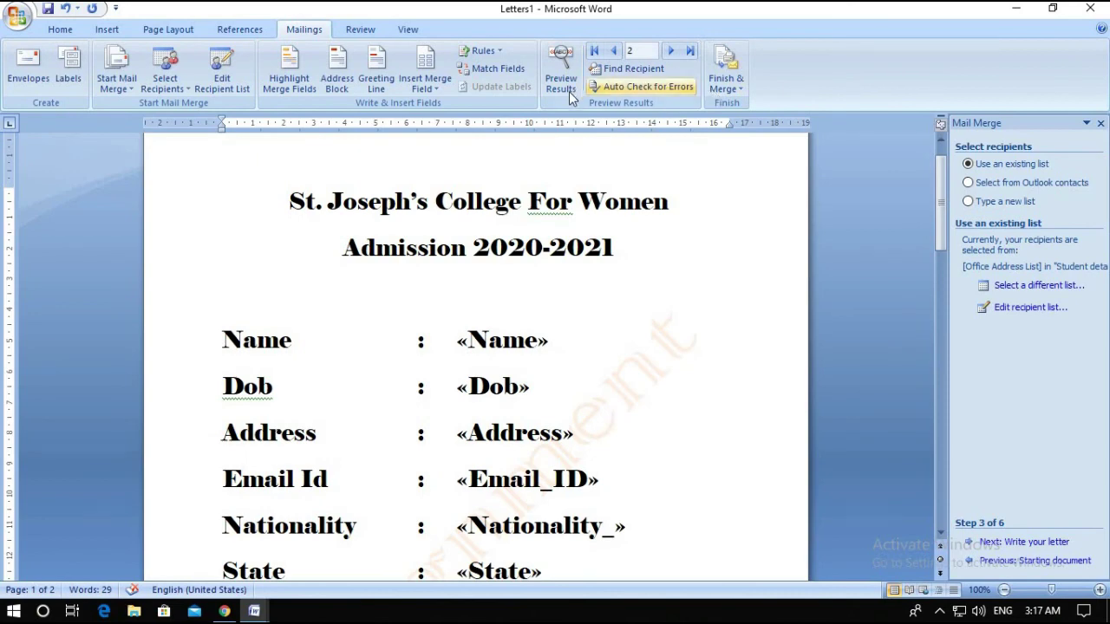
Merge all student records into a new document using Edit Individual Documents
{"action": "left_click", "coordinate": [731, 89]}
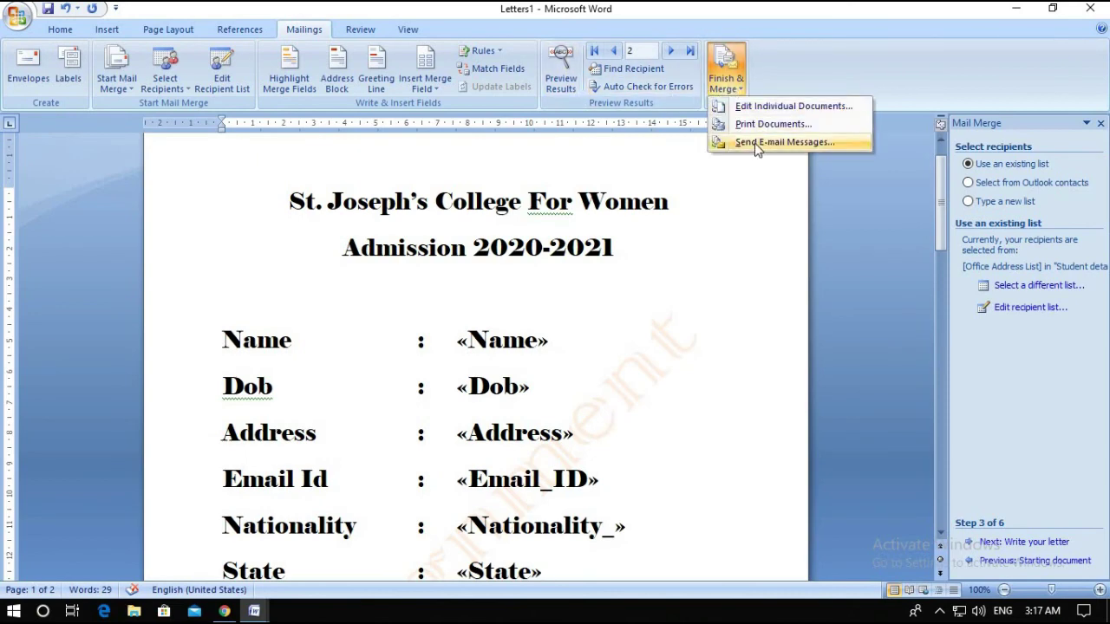
{"action": "left_click", "coordinate": [763, 107]}
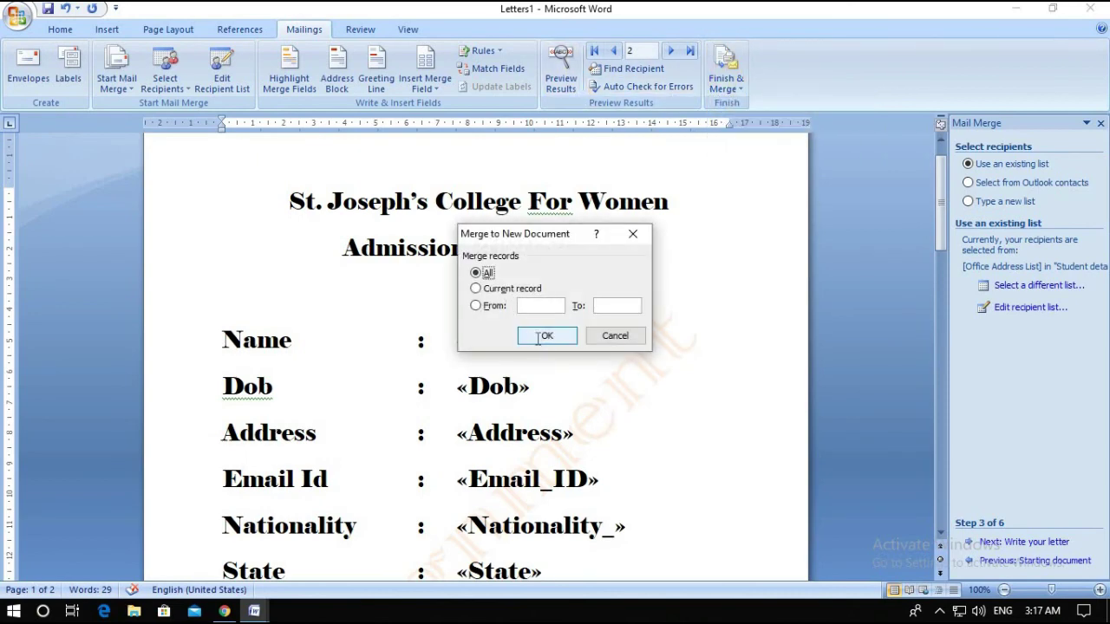
{"action": "left_click", "coordinate": [555, 334]}
{"action": "scroll", "coordinate": [555, 407], "scroll_direction": "down", "scroll_amount": 3}
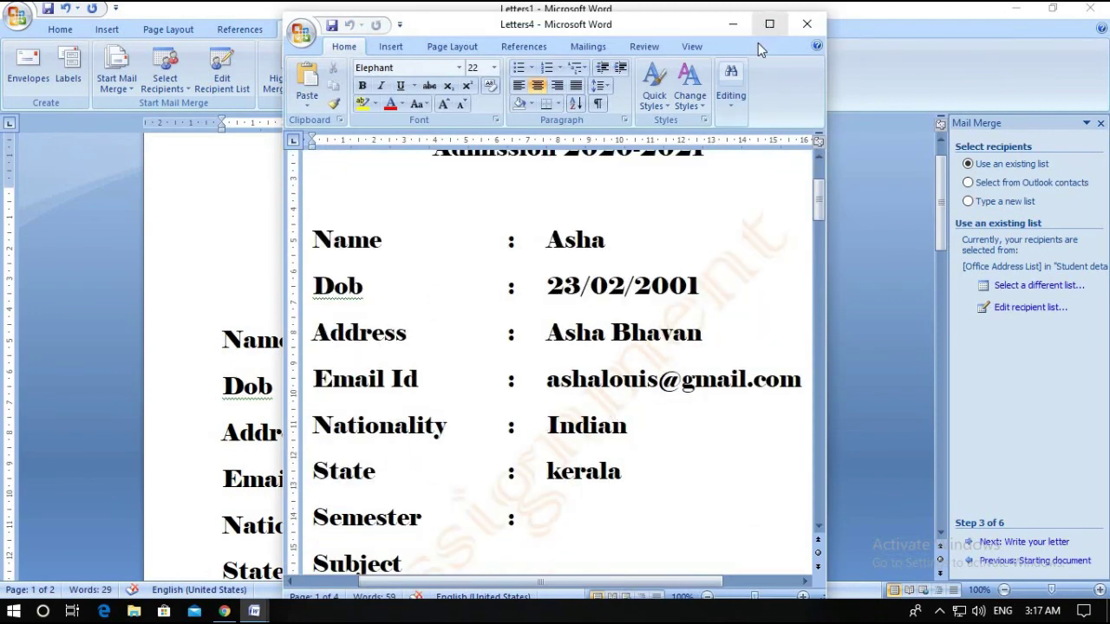
Maximize Letters4 and scroll through its four filled-in admission pages
{"action": "left_click", "coordinate": [769, 23]}
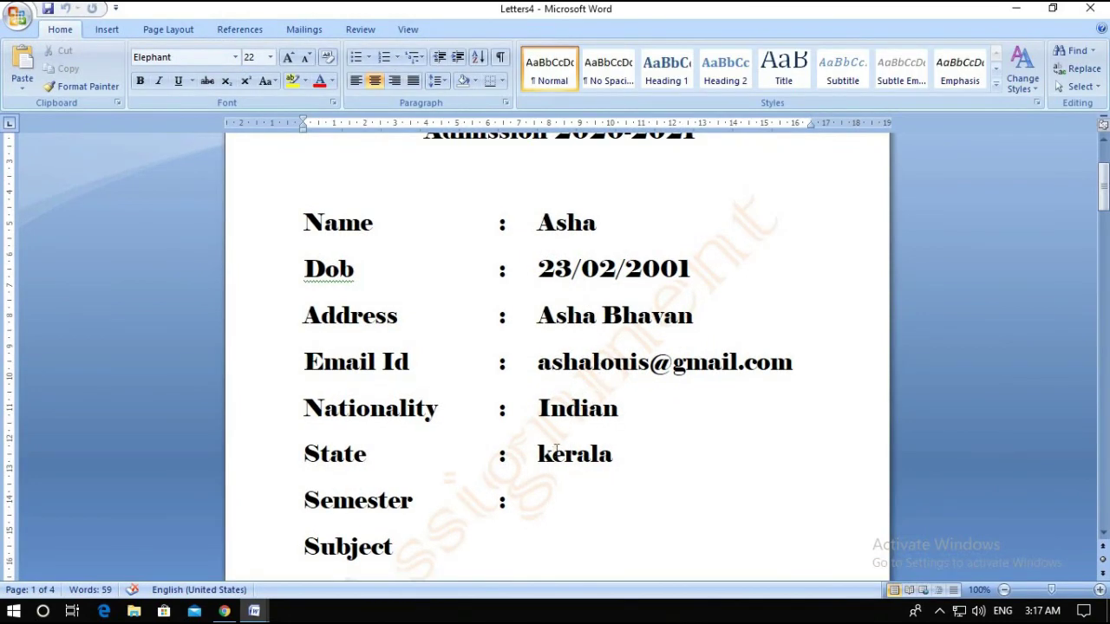
{"action": "scroll", "coordinate": [567, 439], "scroll_direction": "down", "scroll_amount": 12}
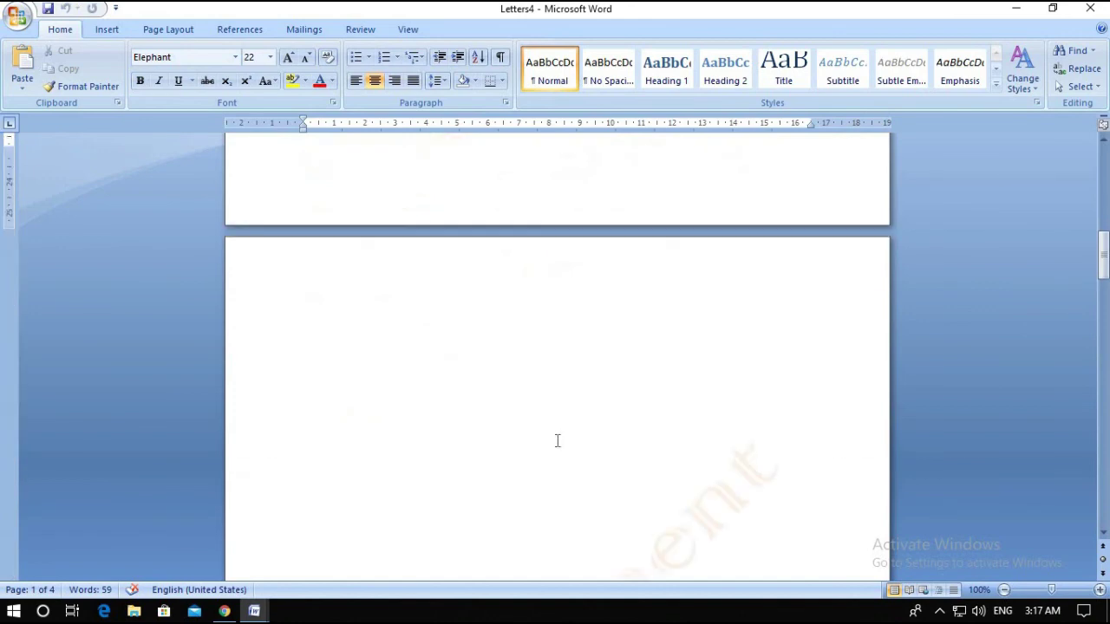
{"action": "scroll", "coordinate": [544, 423], "scroll_direction": "down", "scroll_amount": 6}
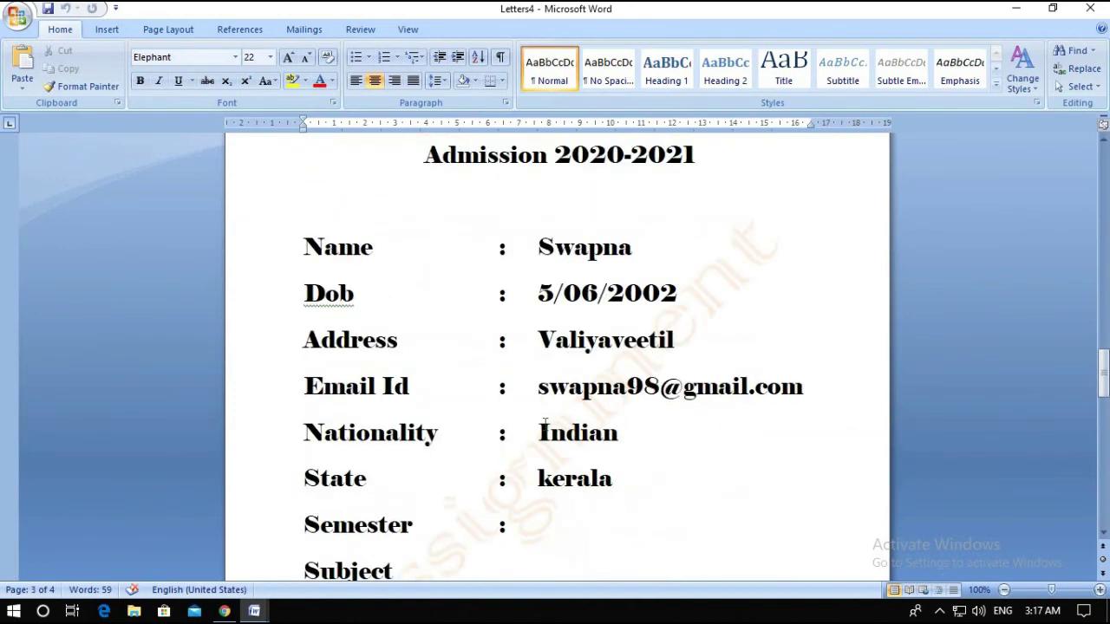
{"action": "scroll", "coordinate": [545, 423], "scroll_direction": "down", "scroll_amount": 3}
{"action": "scroll", "coordinate": [548, 420], "scroll_direction": "up", "scroll_amount": 8}
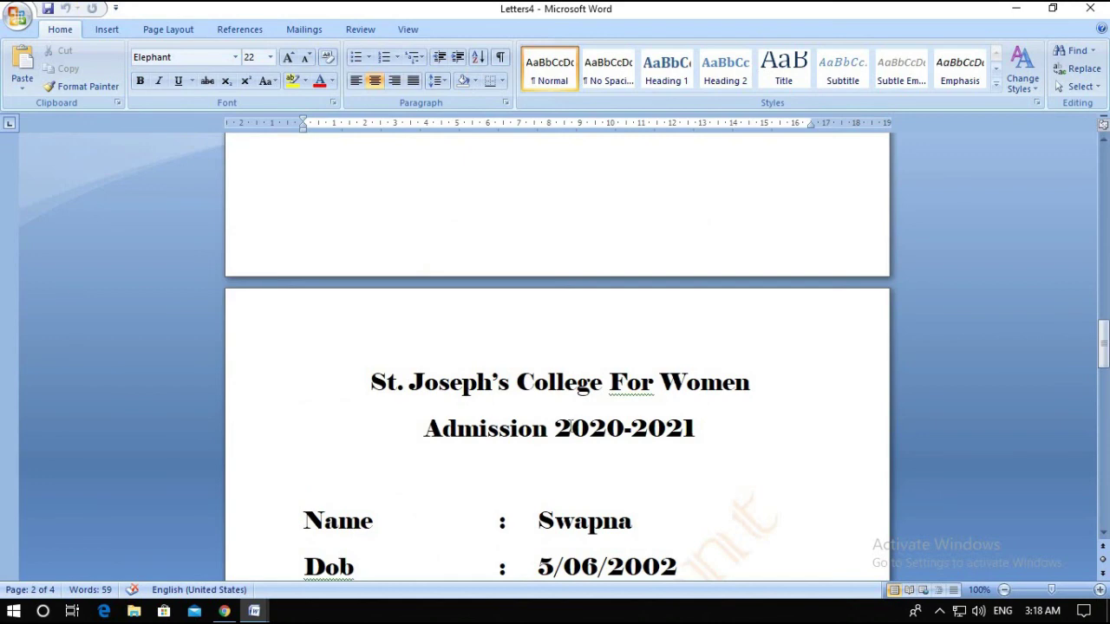
{"action": "scroll", "coordinate": [563, 421], "scroll_direction": "down", "scroll_amount": 1}
{"action": "scroll", "coordinate": [592, 442], "scroll_direction": "down", "scroll_amount": 6}
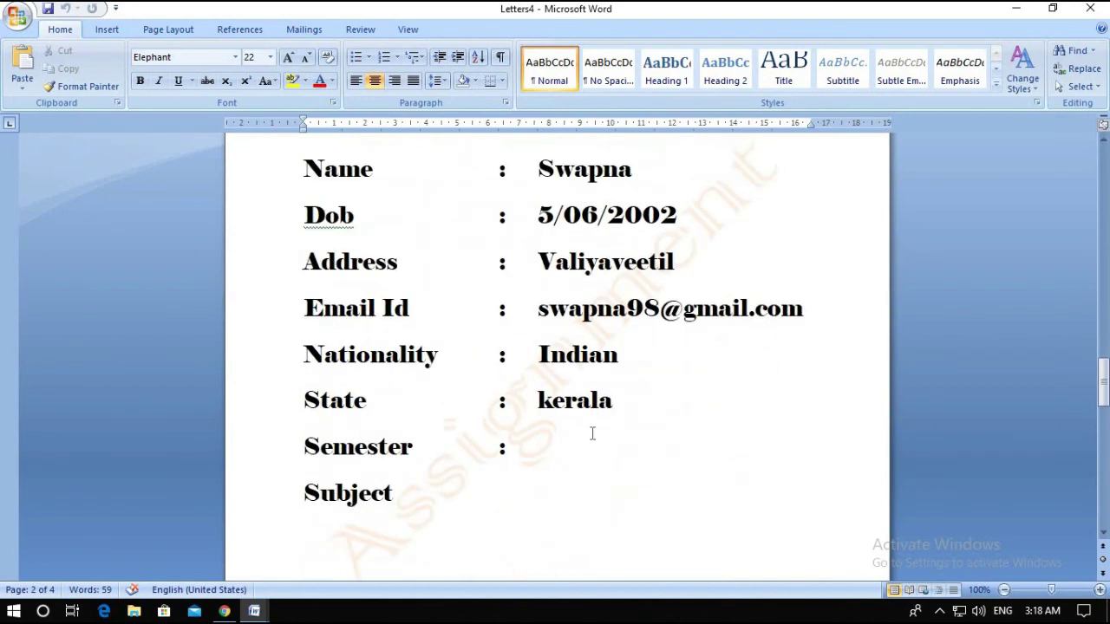
{"action": "scroll", "coordinate": [596, 425], "scroll_direction": "up", "scroll_amount": 3}
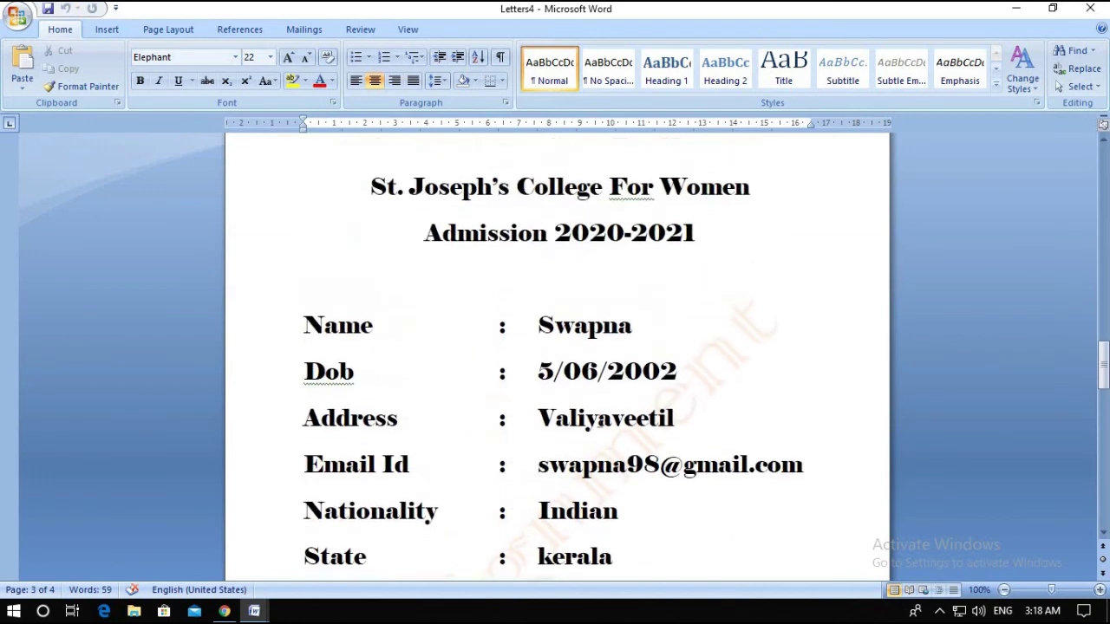
{"action": "scroll", "coordinate": [596, 423], "scroll_direction": "down", "scroll_amount": 15}
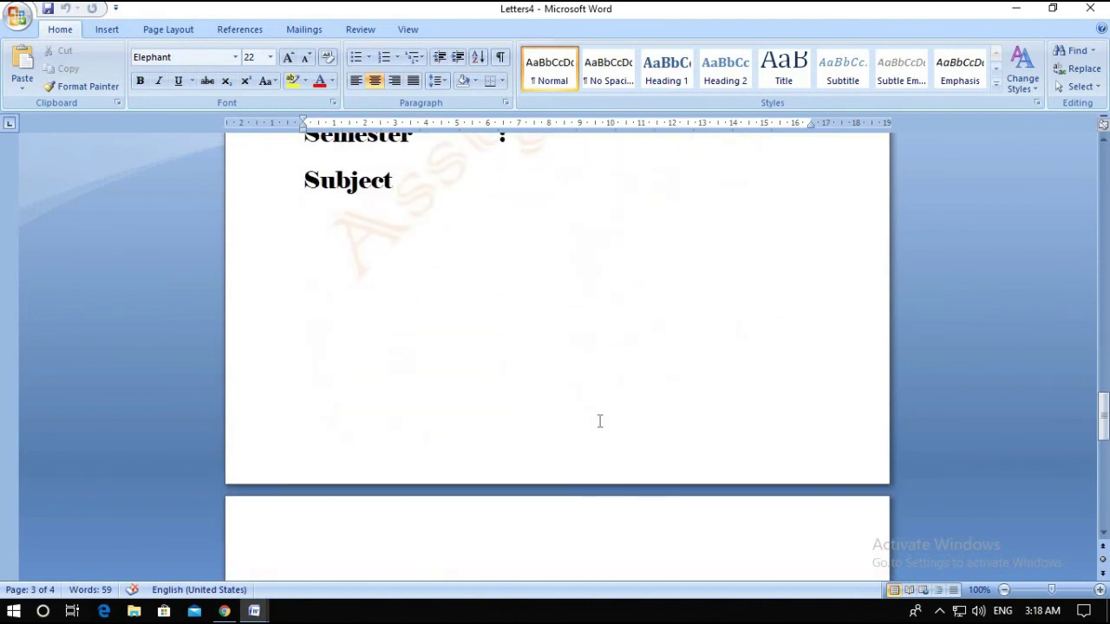
{"action": "scroll", "coordinate": [590, 421], "scroll_direction": "up", "scroll_amount": 13}
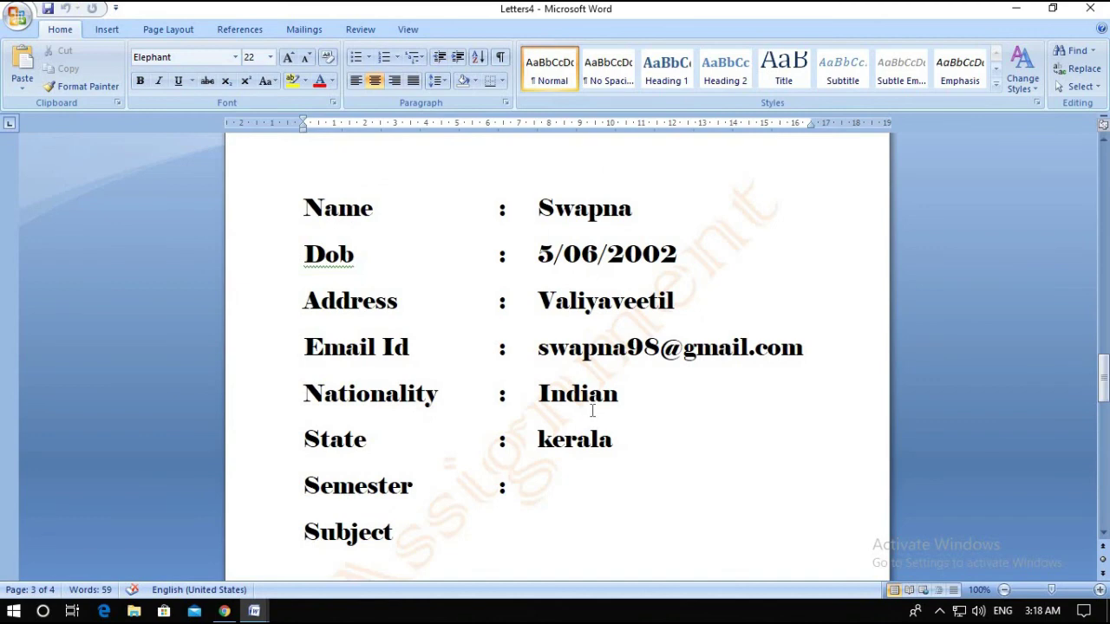
{"action": "scroll", "coordinate": [592, 410], "scroll_direction": "up", "scroll_amount": 6}
{"action": "scroll", "coordinate": [592, 409], "scroll_direction": "down", "scroll_amount": 4}
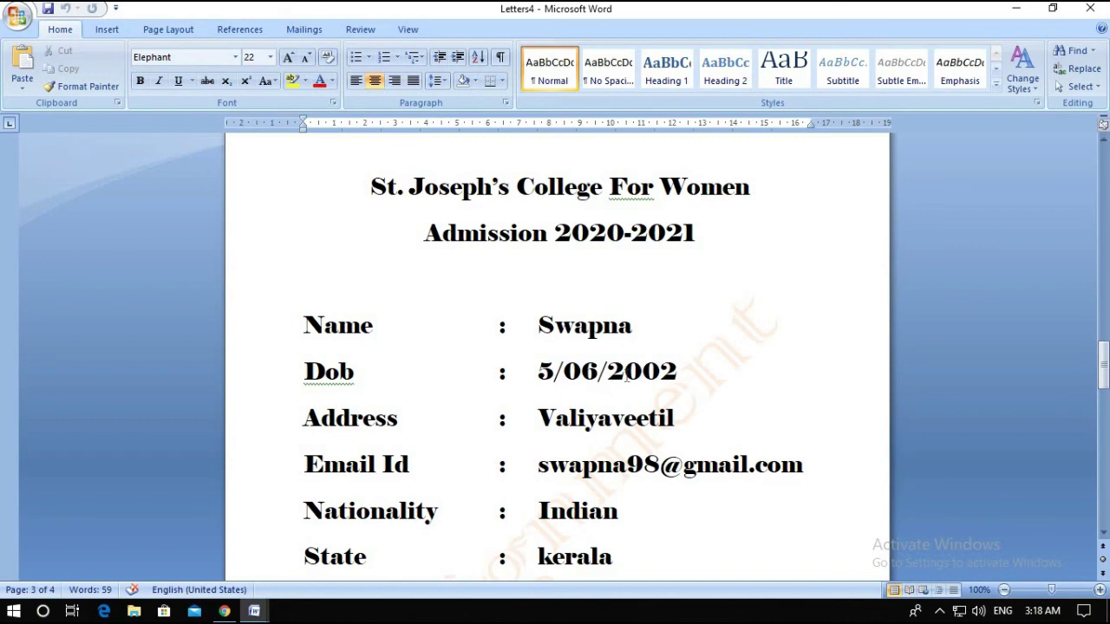
{"action": "left_click", "coordinate": [305, 32]}
{"action": "left_click", "coordinate": [117, 83]}
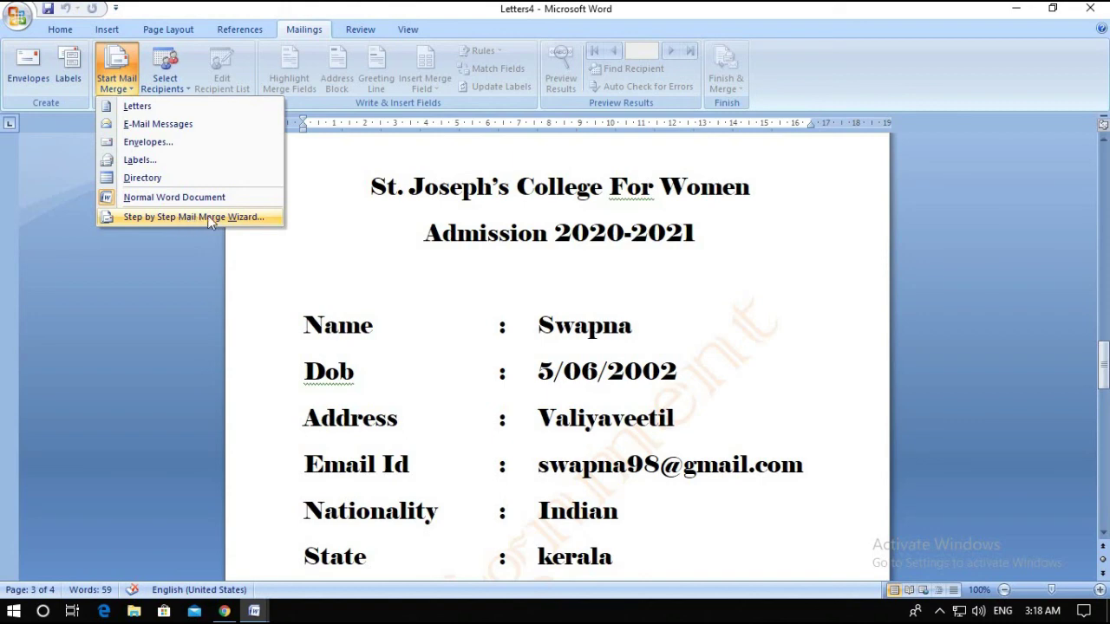
Switch from the Gmail browser to the MS Word (3) topics document via the taskbar
{"action": "scroll", "coordinate": [562, 345], "scroll_direction": "up", "scroll_amount": 3}
{"action": "scroll", "coordinate": [562, 345], "scroll_direction": "up", "scroll_amount": 4}
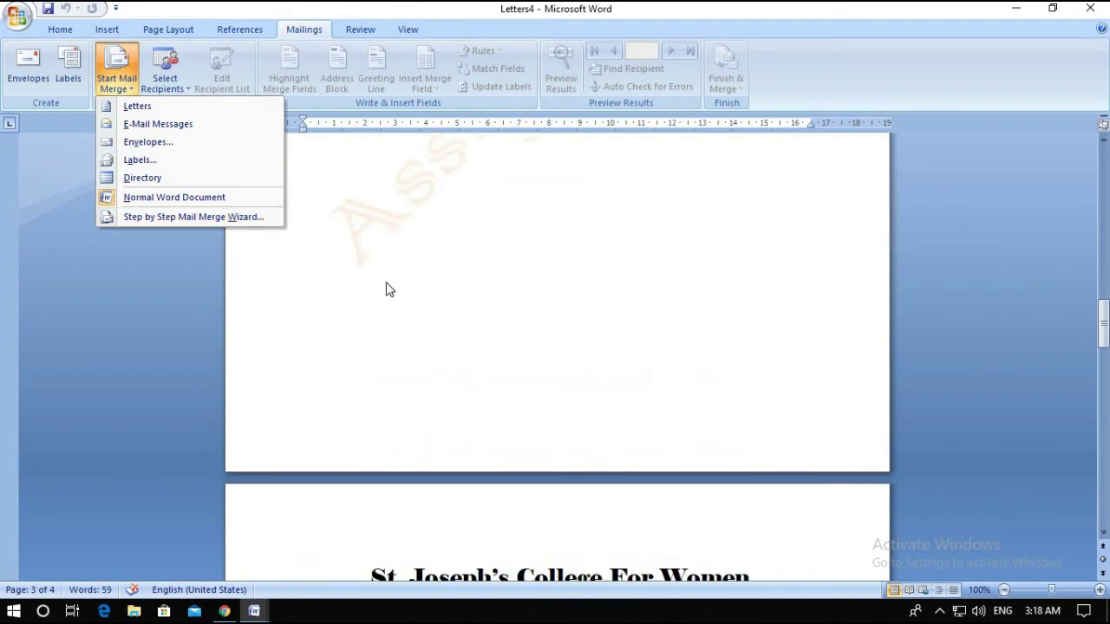
{"action": "left_click", "coordinate": [224, 611]}
{"action": "mouse_move", "coordinate": [279, 595]}
{"action": "left_click", "coordinate": [423, 559]}
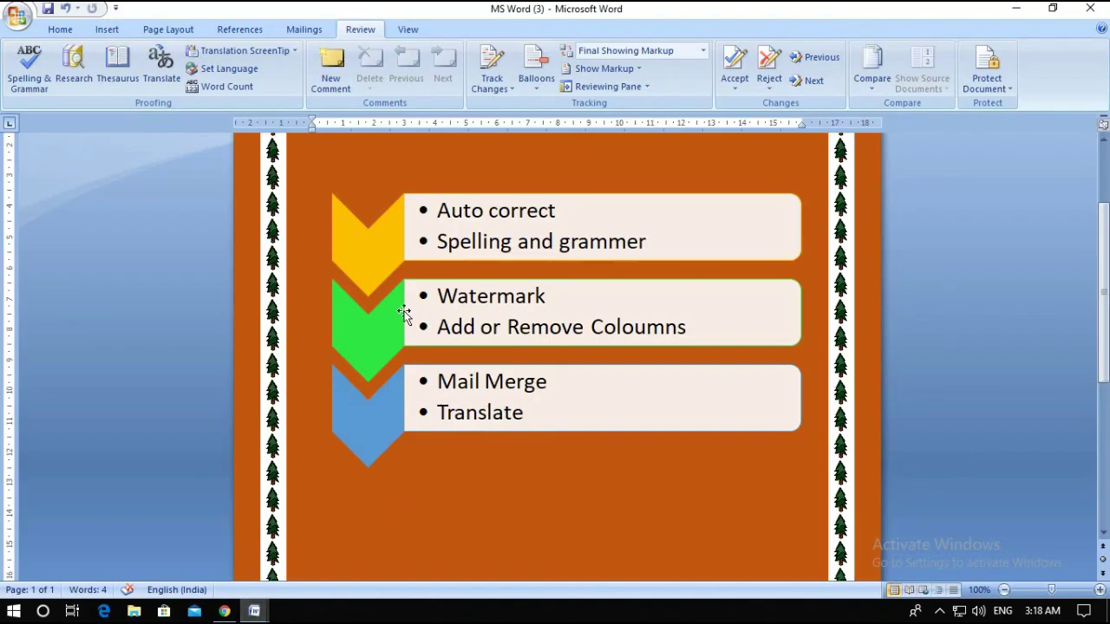